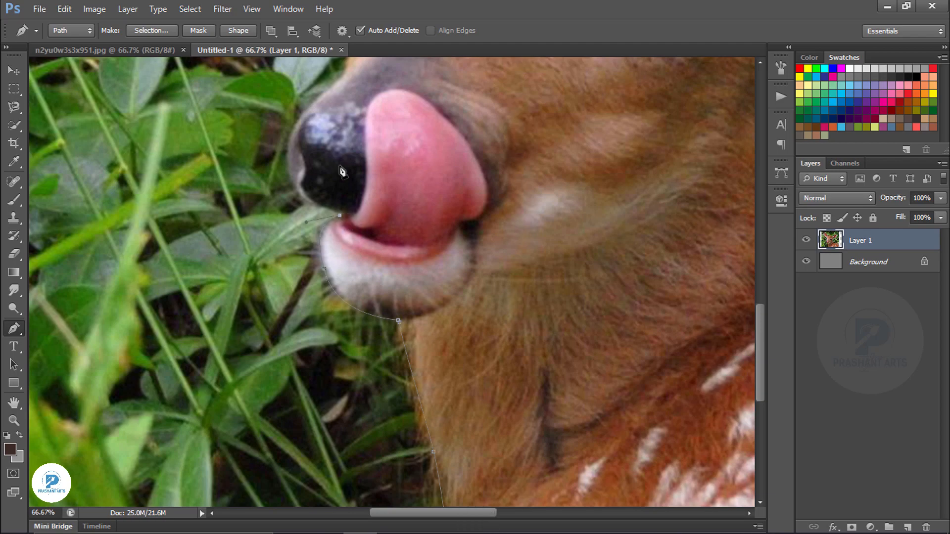
Trace the fawn's outline with the Pen tool from the nose up the muzzle and past the eye to the ear base
scroll(342, 172, "up", 1)
left_click_drag(342, 172, 407, 288)
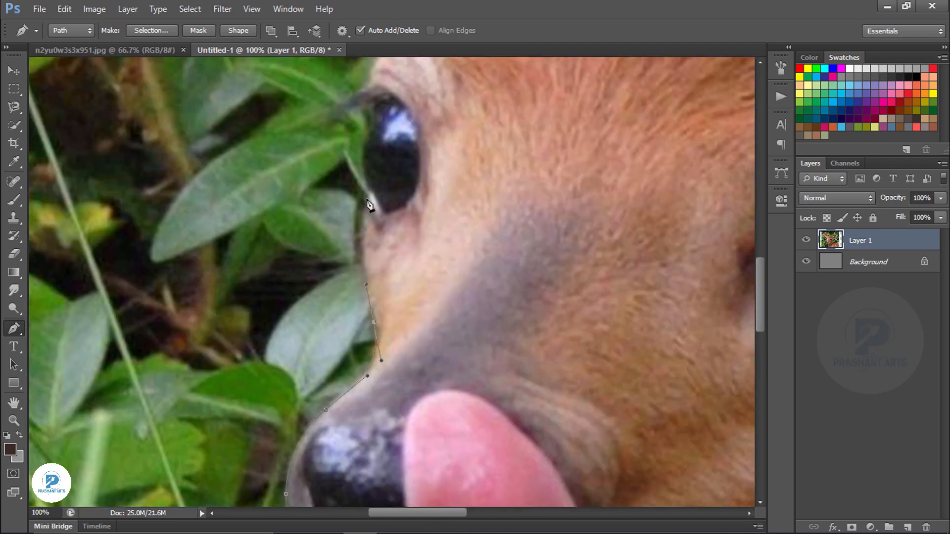
left_click_drag(374, 165, 465, 308)
left_click_drag(464, 251, 483, 221)
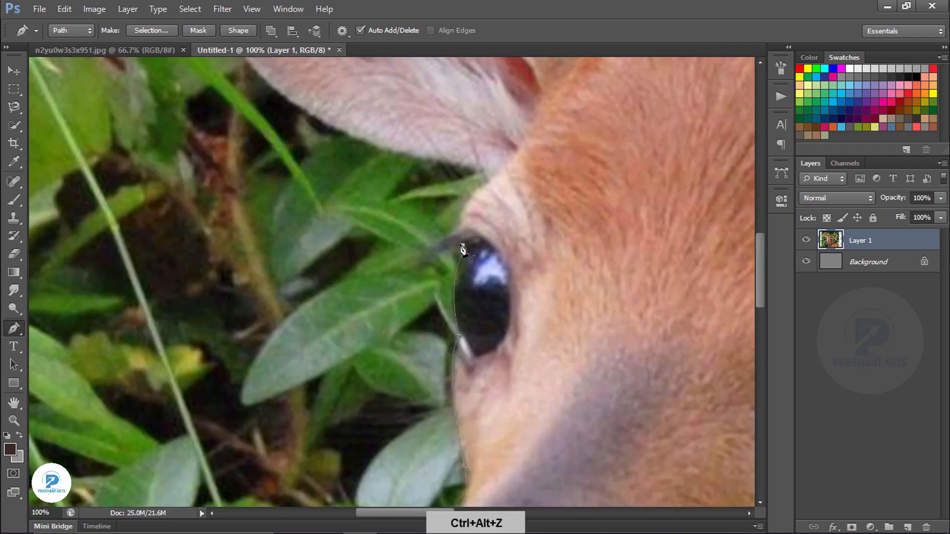
left_click_drag(501, 184, 559, 334)
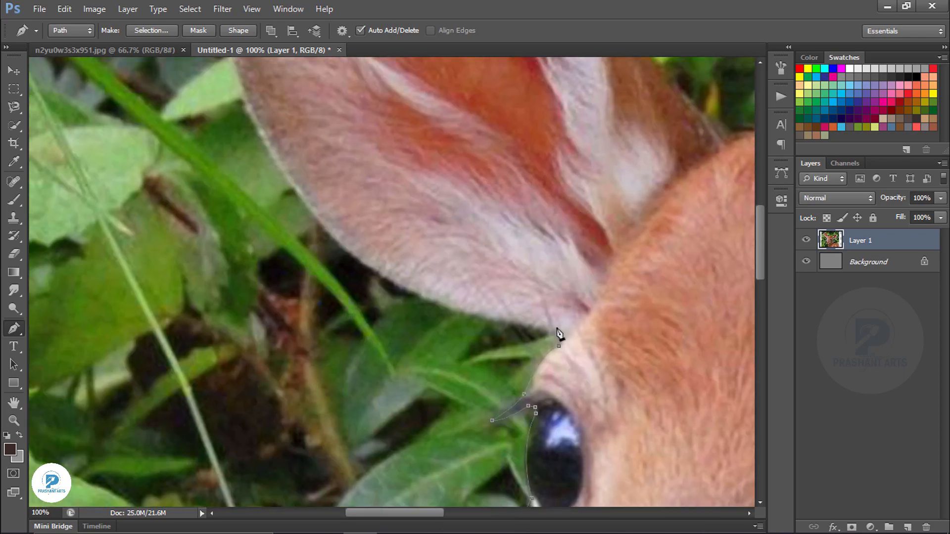
Continue the pen path around the fawn's left-side ear, over its tip and down to the top of the head
left_click(324, 226, "alt")
left_click_drag(324, 208, 530, 372)
left_click_drag(426, 197, 410, 92)
left_click(427, 197, "alt")
left_click_drag(428, 153, 493, 354)
left_click_drag(482, 263, 477, 232)
left_click_drag(540, 108, 301, 149)
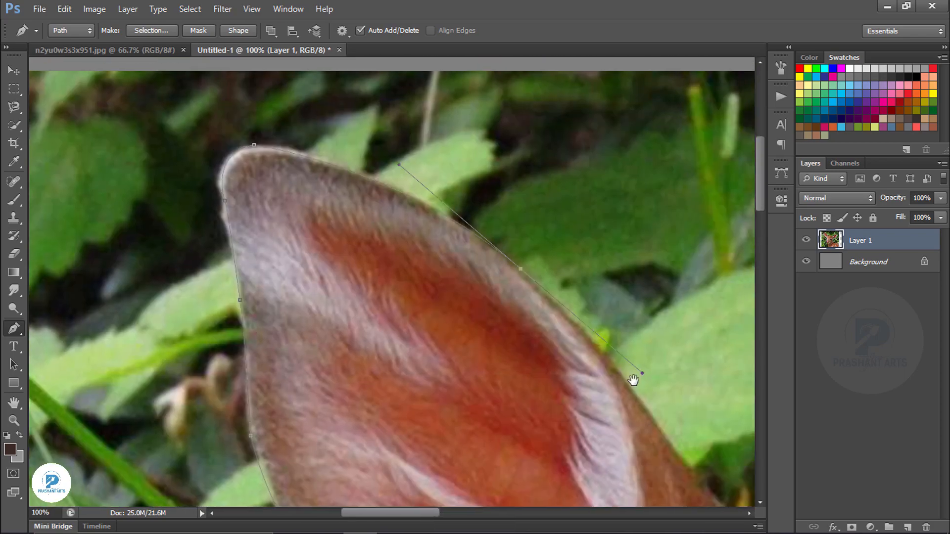
left_click_drag(633, 380, 394, 220)
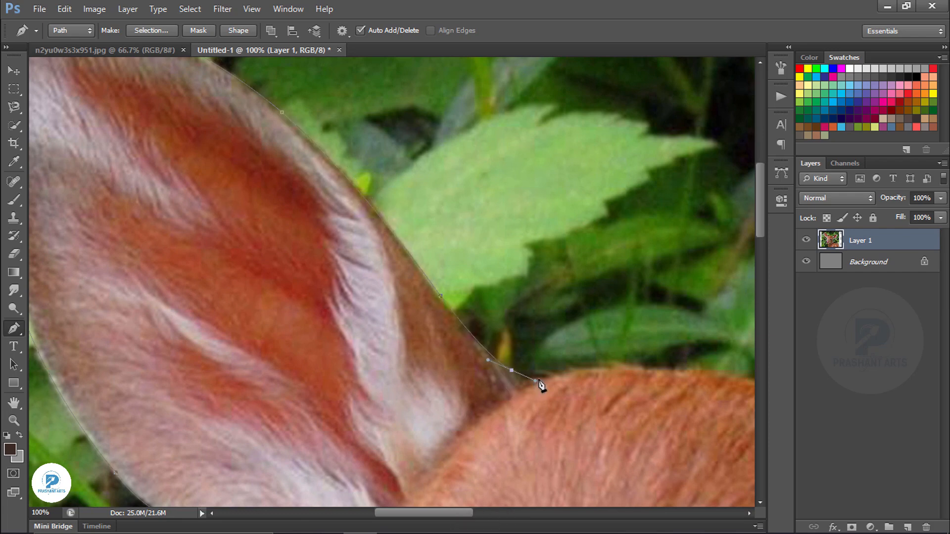
Extend the pen path across the top of the fawn's head to the base of the right-side ear
left_click_drag(539, 384, 191, 288)
left_click_drag(299, 272, 358, 281)
left_click_drag(528, 317, 564, 332)
left_click_drag(548, 317, 303, 228)
left_click_drag(366, 274, 384, 289)
left_click_drag(398, 294, 413, 293)
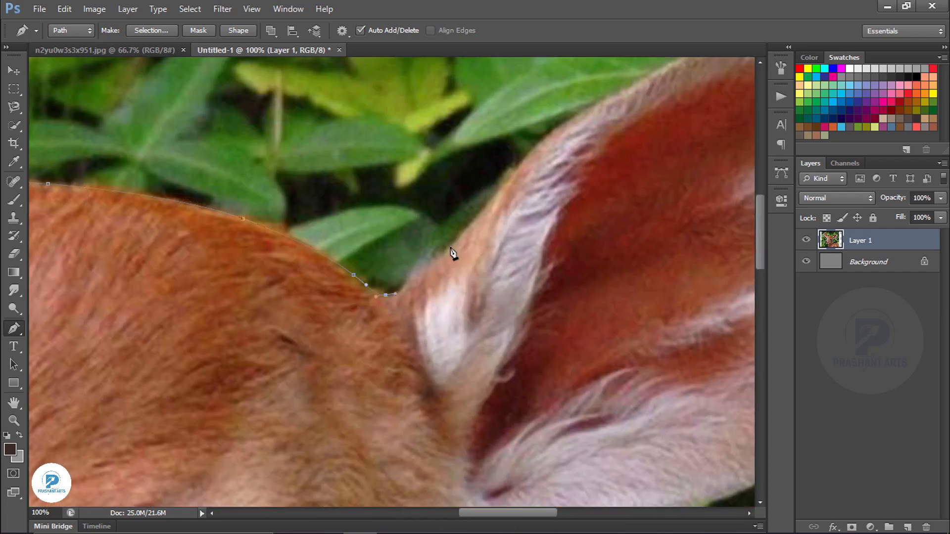
Trace the pen path up the right-side ear, around its tip and back along its lower edge
left_click_drag(463, 246, 479, 223)
left_click_drag(547, 193, 309, 334)
left_click_drag(374, 241, 414, 221)
left_click_drag(533, 191, 344, 274)
left_click_drag(421, 231, 522, 226)
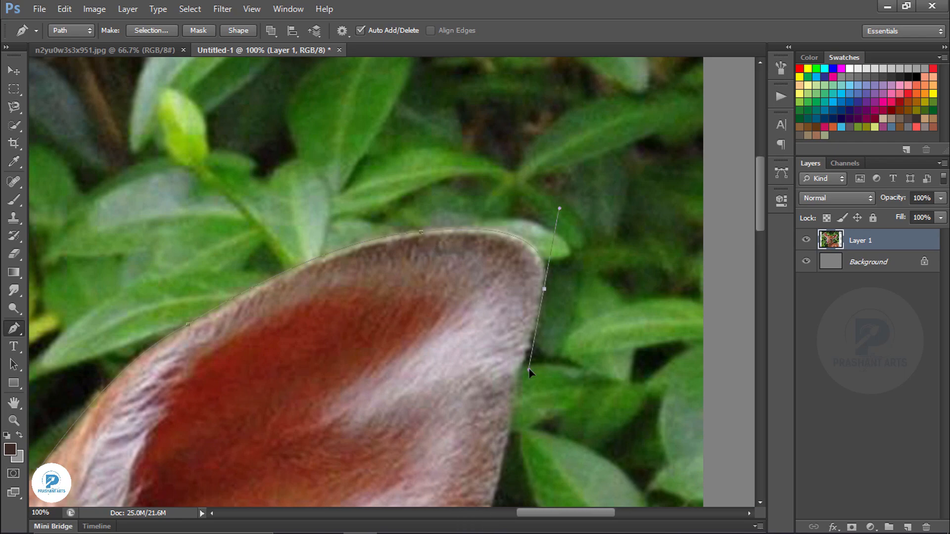
left_click_drag(550, 299, 543, 134)
left_click_drag(501, 271, 563, 163)
left_click_drag(473, 328, 401, 398)
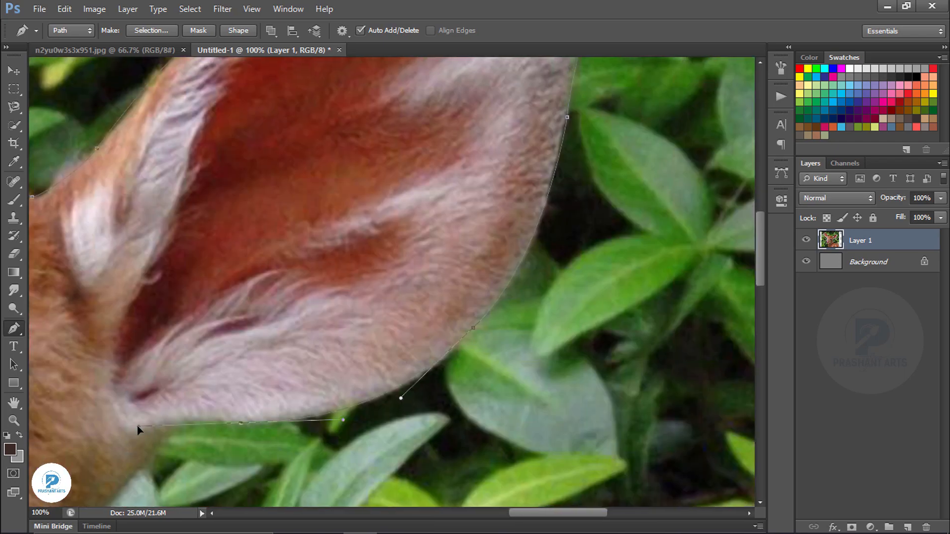
Continue the pen path from below the right-side ear down the cheek and neck onto the fawn's back
left_click_drag(198, 431, 452, 253)
key("ctrl+alt+z")
left_click_drag(307, 411, 322, 472)
left_click_drag(350, 416, 329, 215)
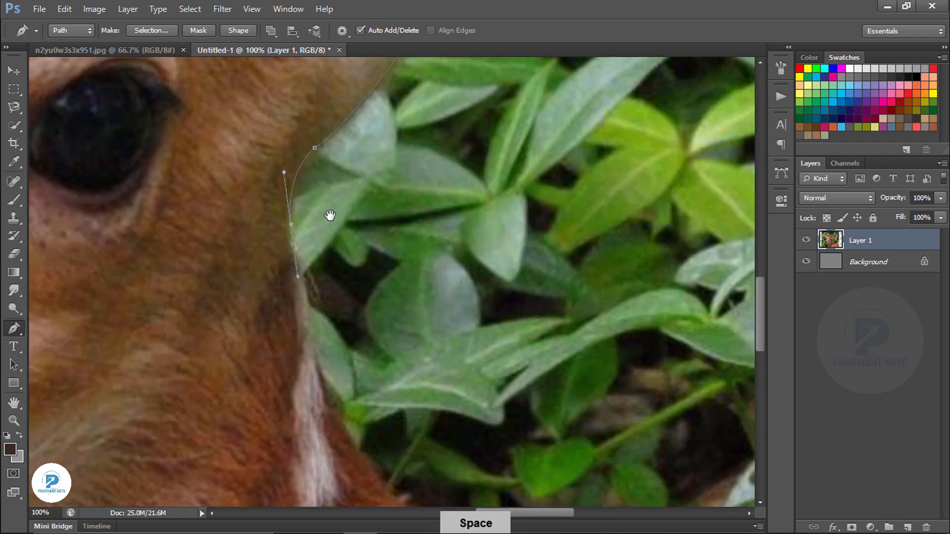
left_click_drag(356, 440, 184, 166)
left_click_drag(271, 263, 316, 279)
left_click_drag(344, 292, 297, 180)
key("ctrl+alt+z")
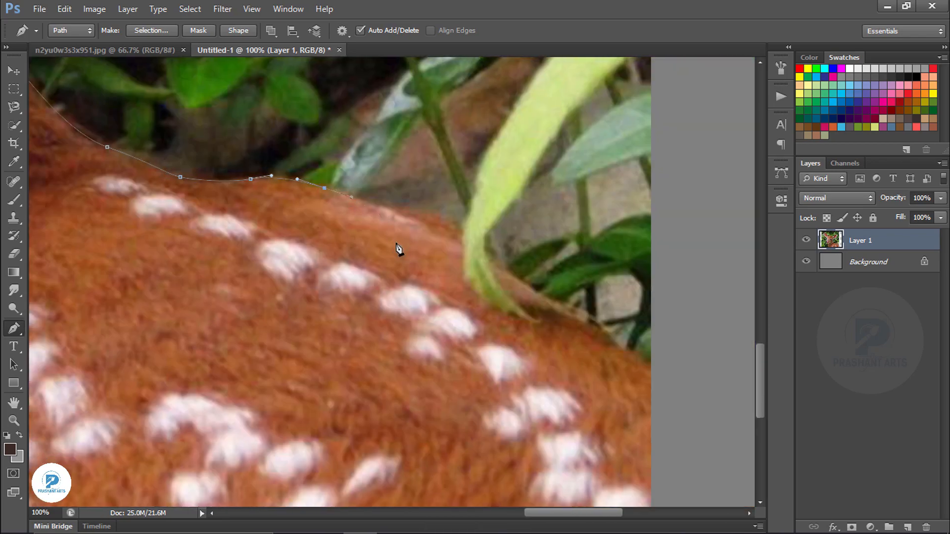
Finish the pen path along the fawn's back and close it below the canvas at the starting point
left_click_drag(483, 250, 495, 260)
left_click_drag(520, 269, 307, 137)
left_click_drag(371, 182, 384, 191)
left_click_drag(404, 210, 411, 217)
left_click_drag(449, 240, 470, 253)
key("ctrl+minus")
key("ctrl+minus")
key("ctrl+minus")
key("ctrl+minus")
key("ctrl+minus")
left_click(343, 428)
Convert the closed path around the fawn into a selection and feather it
key("ctrl+Return")
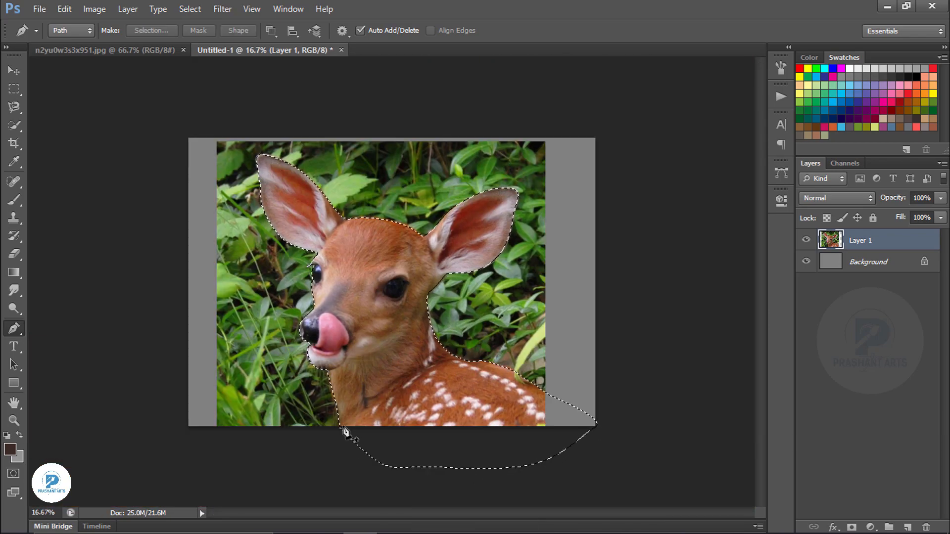
key("shift+F6")
key("Return")
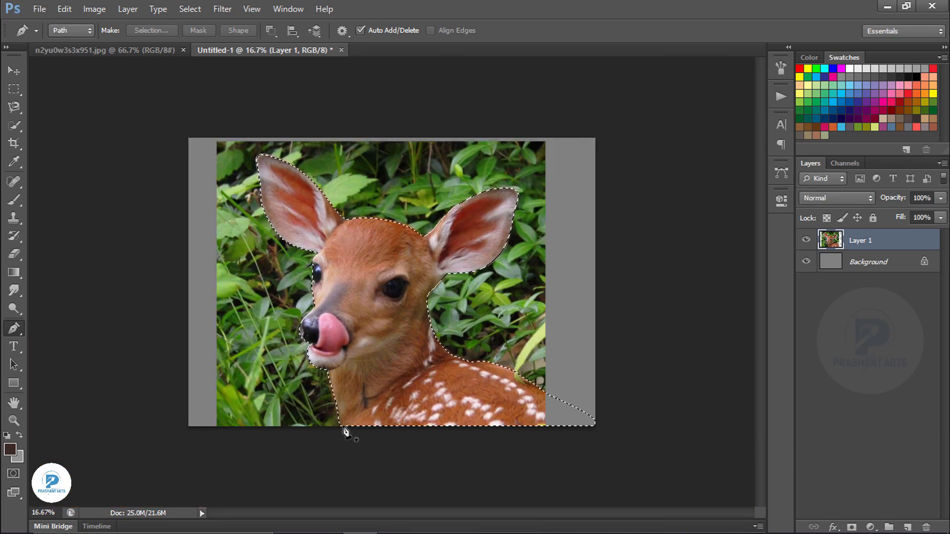
Copy the selected fawn to a new layer and hide Layer 1
key("ctrl+j")
left_click(806, 262)
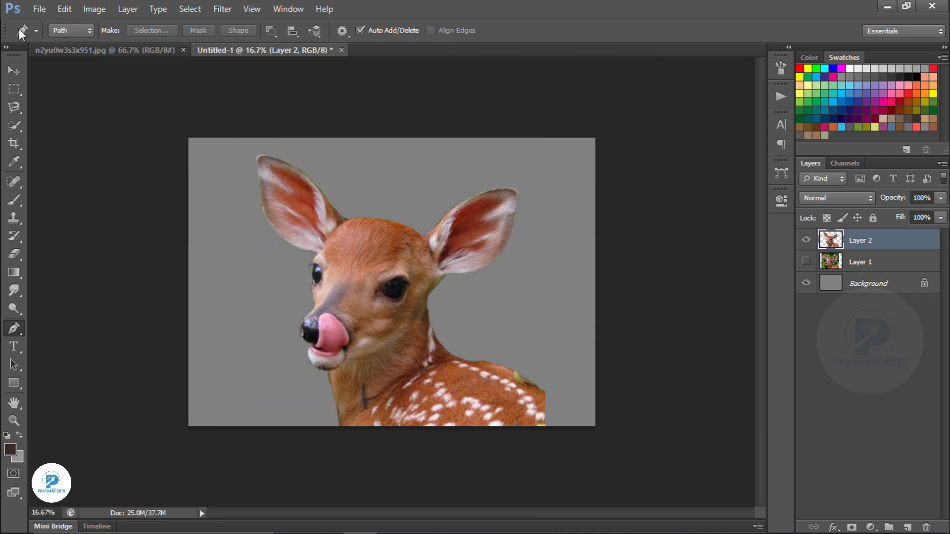
Save the document to the Desktop in Photoshop format as dear.psd
key("v")
key("ctrl+shift+s")
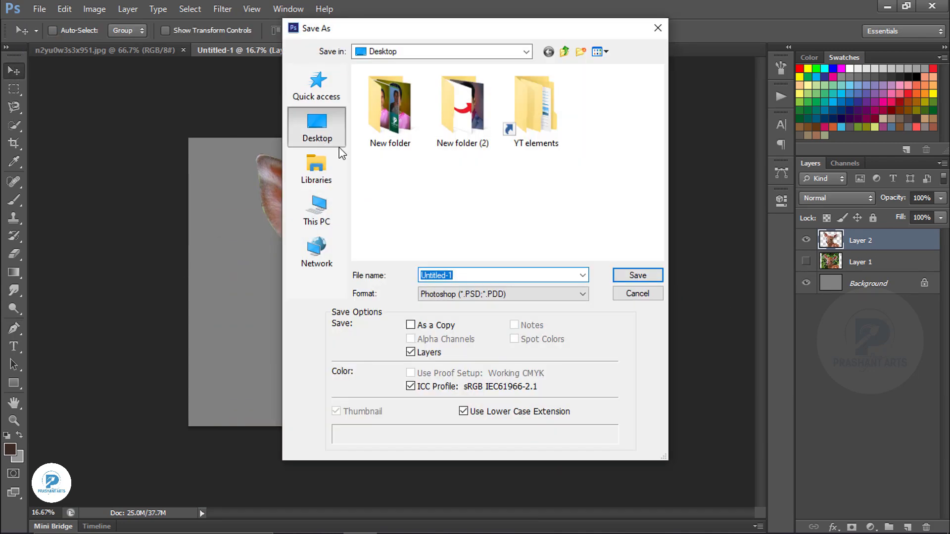
left_click(637, 276)
left_click(636, 155)
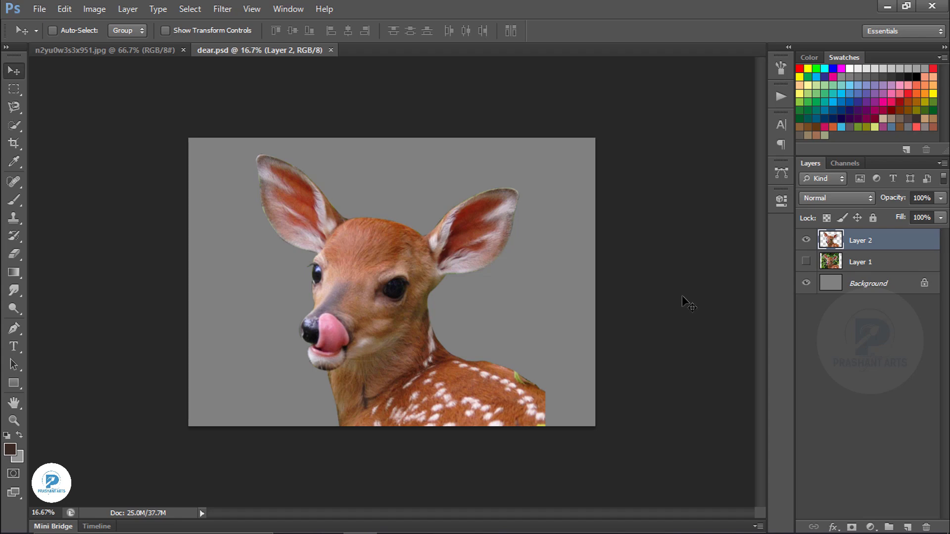
Slightly increase the saturation of the cut-out fawn layer with Hue/Saturation
key("ctrl+u")
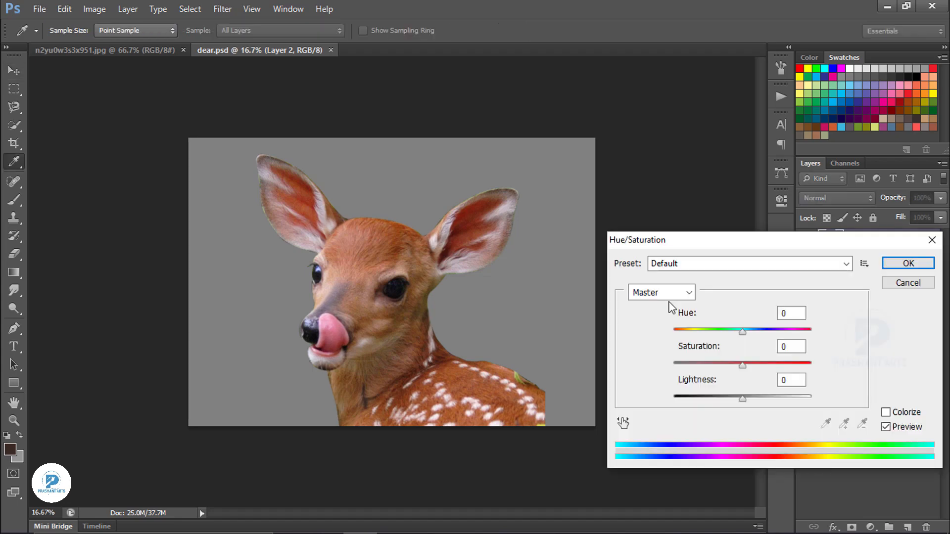
left_click_drag(755, 361, 755, 362)
left_click(888, 267)
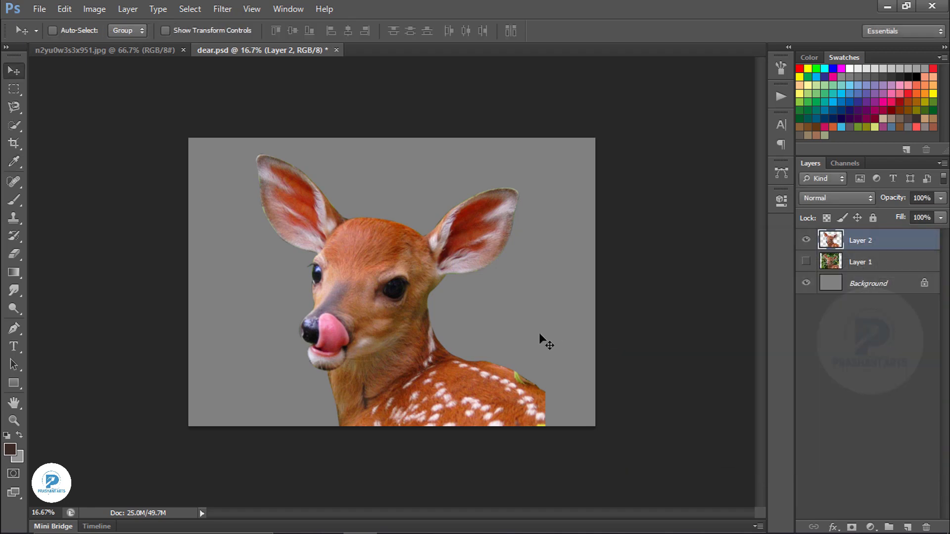
Prepare the Smudge tool with a soft round brush for close-up work on the fawn's tongue
left_click(14, 291)
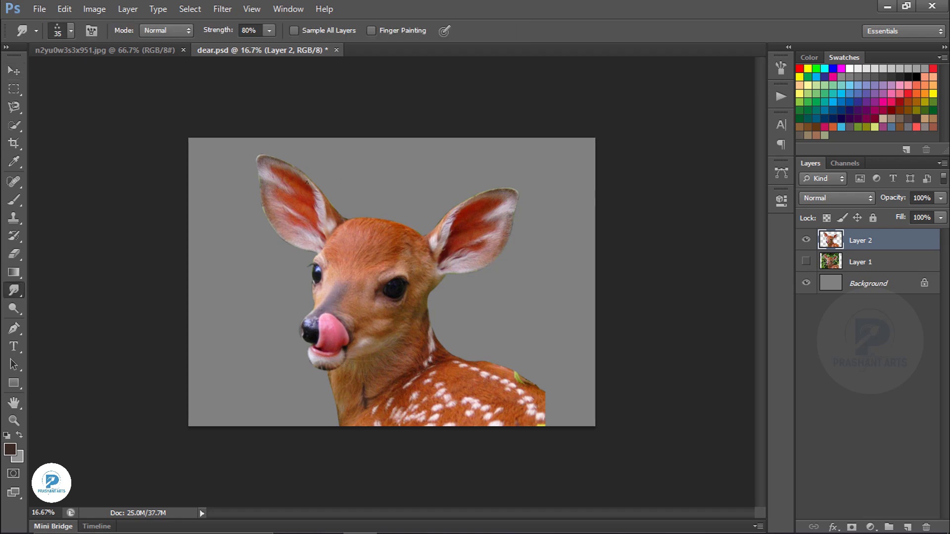
key("ctrl+plus")
key("ctrl+plus")
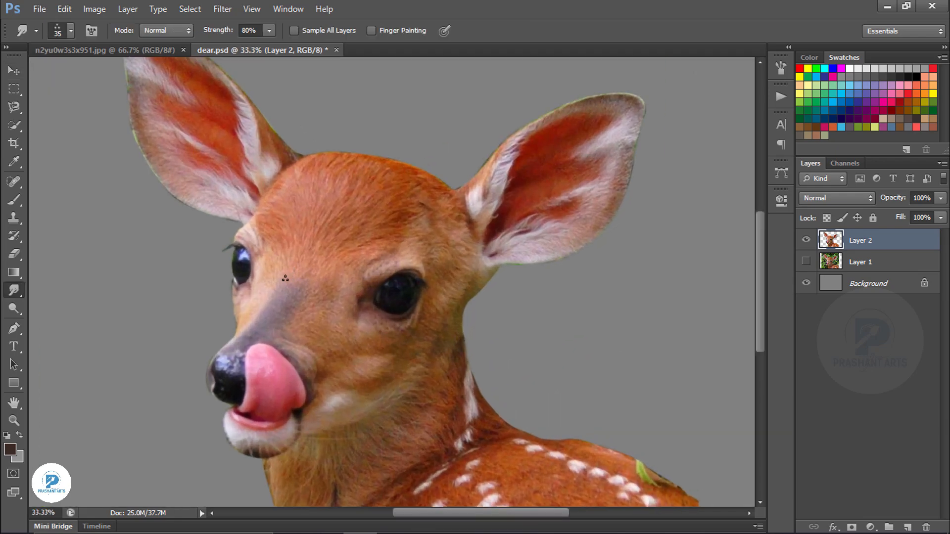
key("ctrl+minus")
key("ctrl+plus")
key("ctrl+plus")
key("ctrl+plus")
key("ctrl+plus")
key("ctrl+plus")
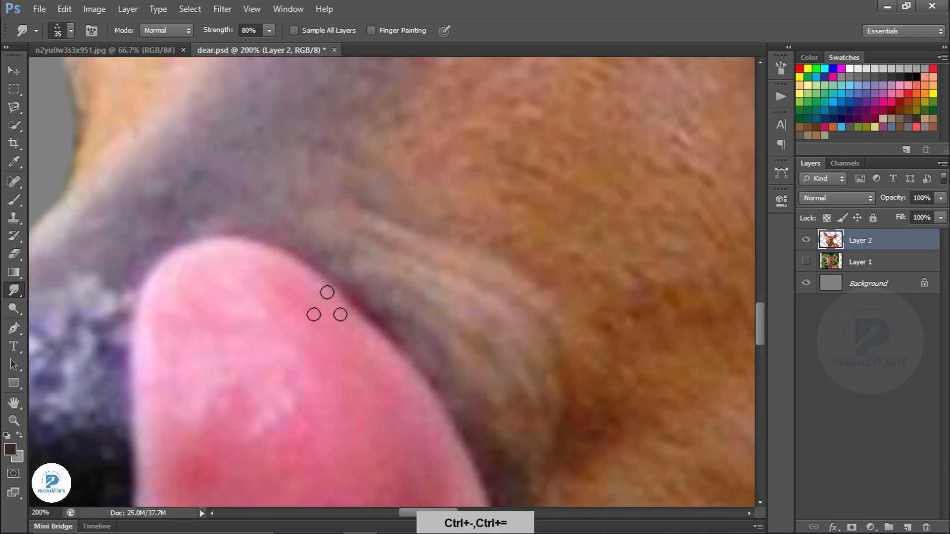
left_click(70, 31)
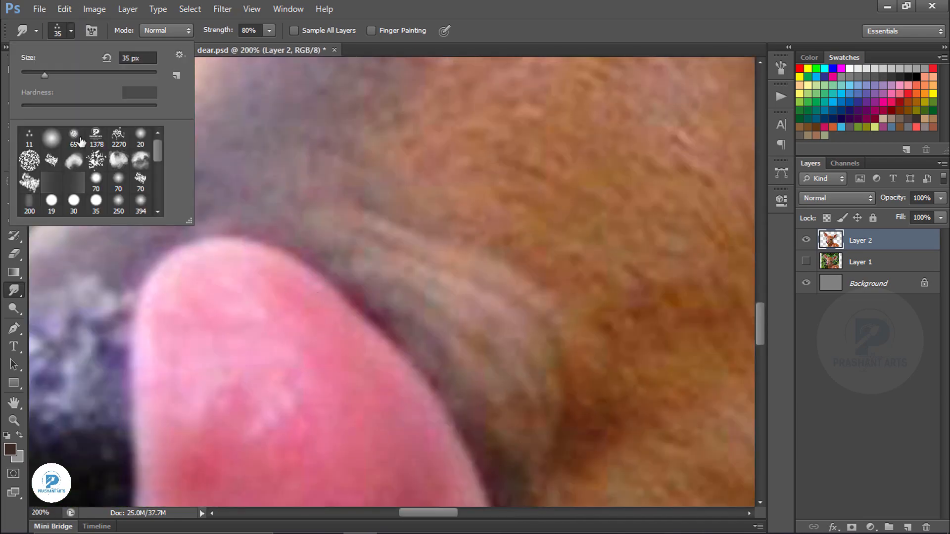
left_click(245, 343)
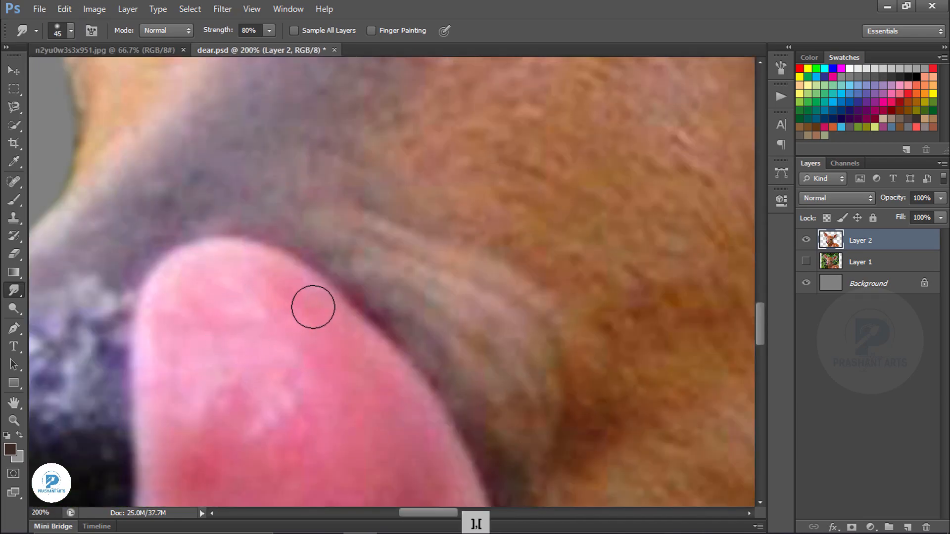
Smudge the upper part of the tongue into smooth pink tones at 80% strength, blending the highlight and the tip
mouse_move(278, 297)
left_mouse_down()
mouse_move(273, 361)
mouse_move(374, 316)
left_mouse_up()
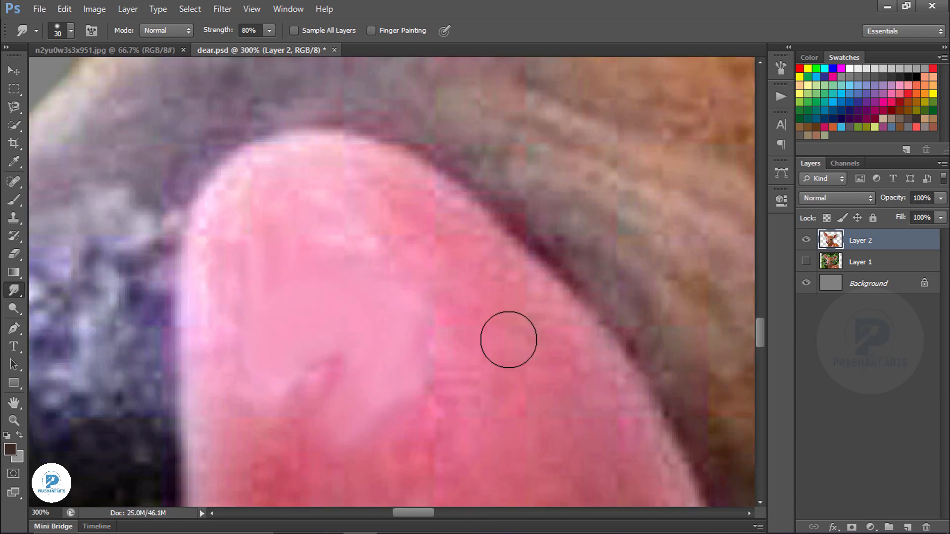
left_click_drag(314, 423, 324, 341)
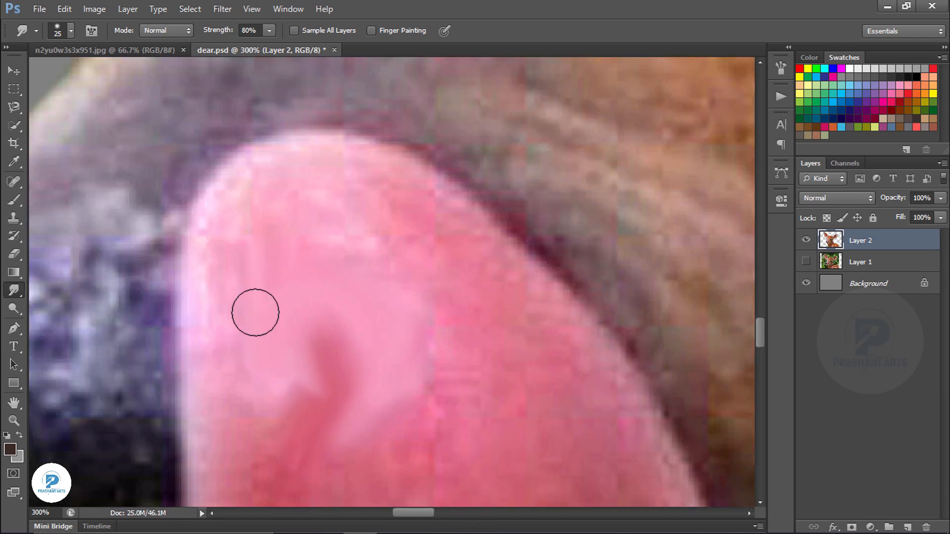
key("bracketleft")
key("bracketleft")
key("bracketleft")
left_click_drag(302, 163, 417, 155)
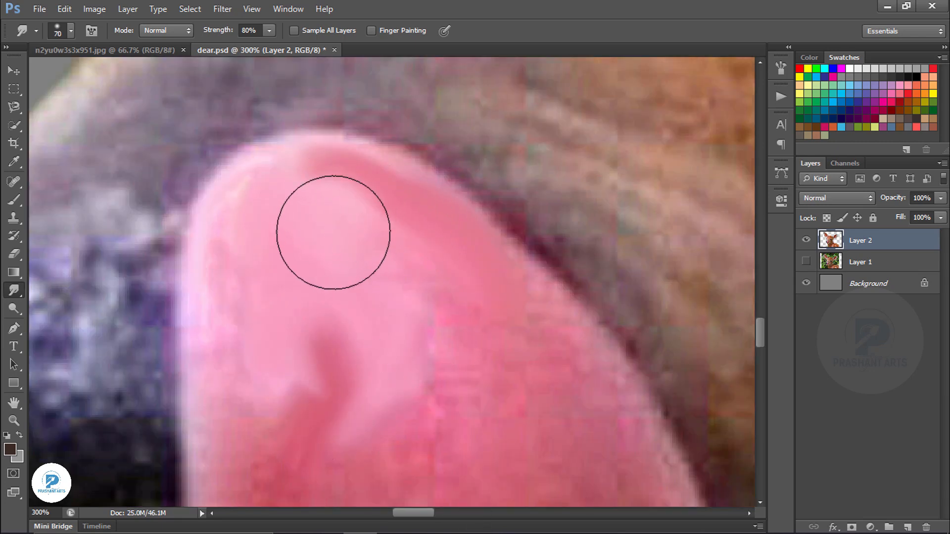
left_click_drag(228, 396, 217, 296)
key("bracketleft")
left_click_drag(253, 173, 261, 225)
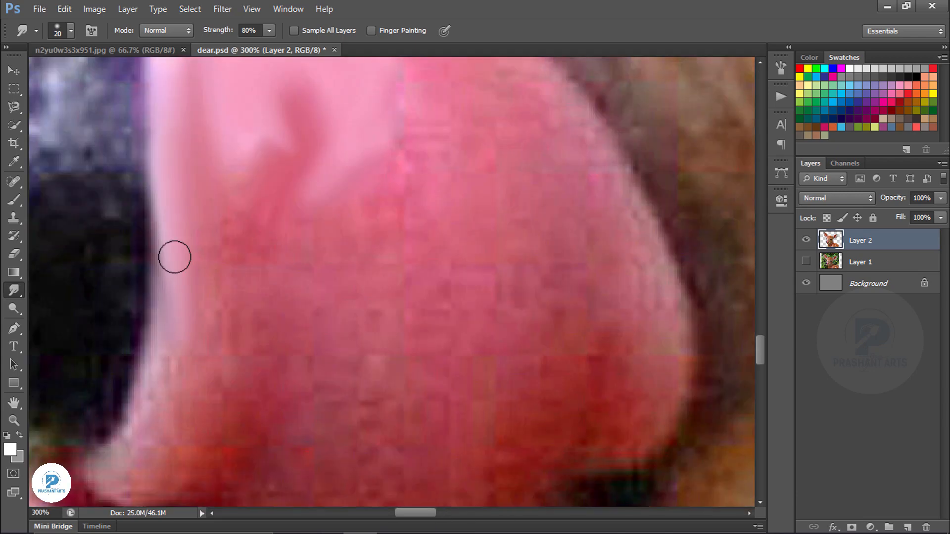
Smudge the tongue's left edge and upper rim into a clean, smooth light border
mouse_move(174, 254)
left_mouse_down()
mouse_move(142, 424)
mouse_move(167, 352)
mouse_move(152, 404)
mouse_move(163, 449)
mouse_move(152, 489)
left_mouse_up()
key("bracketleft")
left_click_drag(263, 417, 265, 280)
left_click_drag(273, 154, 222, 261)
left_click_drag(445, 134, 376, 240)
key("bracketleft")
mouse_move(301, 163)
left_mouse_down()
mouse_move(423, 241)
mouse_move(458, 292)
left_mouse_up()
key("bracketright")
key("bracketright")
left_click_drag(371, 267, 335, 310)
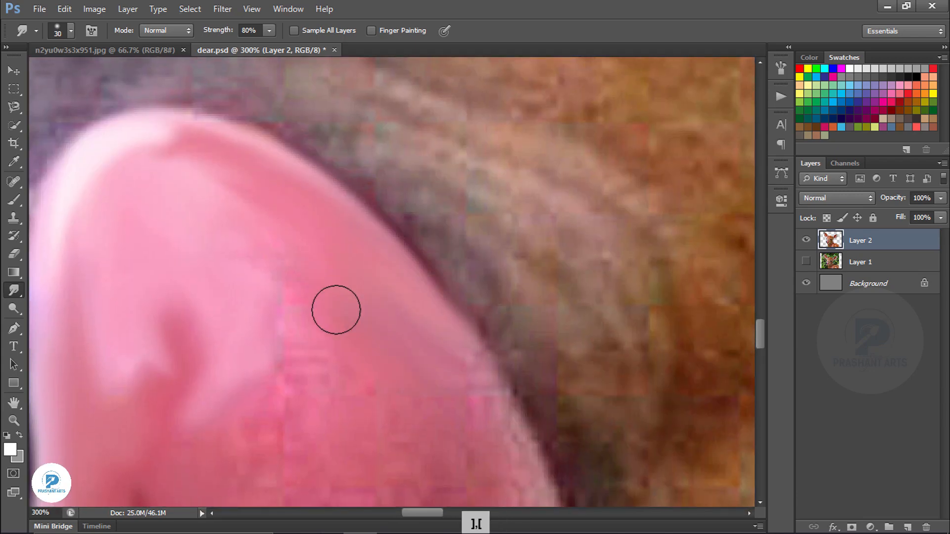
Smudge along the tongue's right edge and blend the pink area beside it
left_click_drag(358, 273, 302, 168)
key("bracketleft")
left_click_drag(401, 203, 474, 354)
key("bracketleft")
left_click_drag(415, 233, 487, 404)
key("bracketright")
key("bracketright")
key("bracketright")
key("bracketright")
left_click_drag(421, 297, 320, 337)
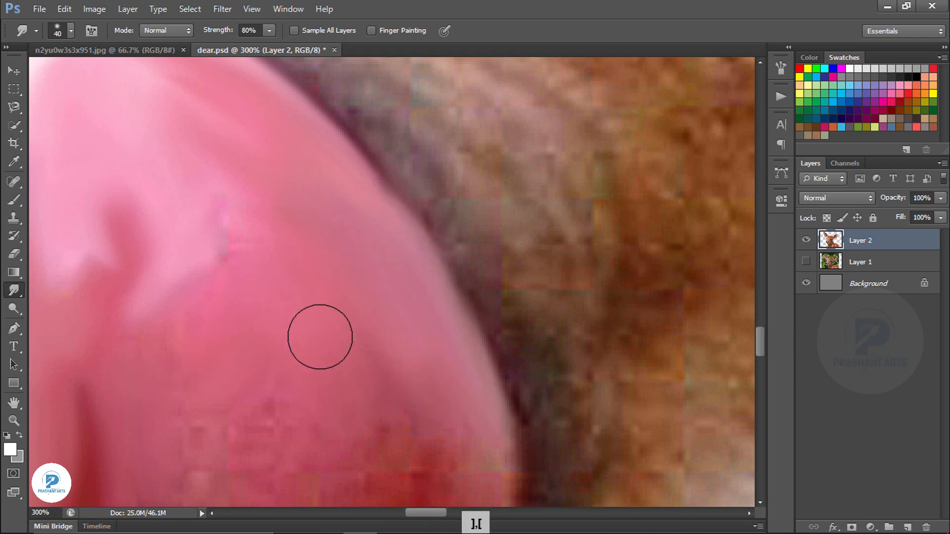
Smudge the edge of the pink highlight, the tongue's lower right curve and the dark rim around it
key("bracketleft")
key("bracketleft")
left_click_drag(208, 218, 289, 232)
key("bracketleft")
key("bracketleft")
mouse_move(444, 441)
left_mouse_down()
mouse_move(404, 248)
mouse_move(441, 344)
mouse_move(410, 389)
left_mouse_up()
key("bracketleft")
left_click_drag(418, 403, 435, 112)
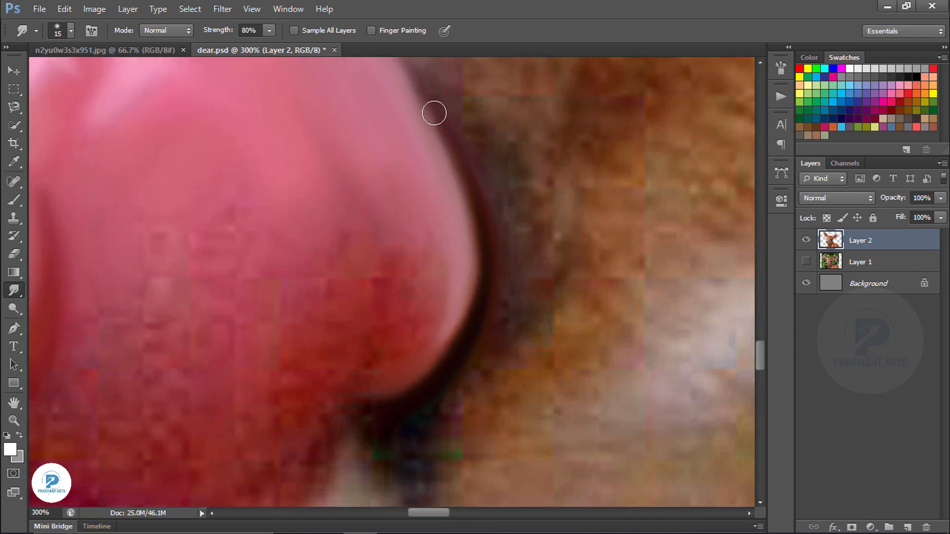
Blend the pixelated red tones in the middle and lower body of the tongue with larger smudge strokes
key("bracketright")
key("bracketright")
left_click_drag(351, 335, 321, 156)
key("bracketright")
key("bracketright")
left_click_drag(267, 322, 238, 223)
key("bracketright")
key("bracketright")
left_click_drag(256, 346, 343, 199)
key("bracketleft")
key("bracketleft")
mouse_move(225, 257)
left_mouse_down()
mouse_move(187, 188)
mouse_move(374, 155)
left_mouse_up()
Smudge the tongue's lower left end, its base and the dark mouth line above the lower lip
key("bracketleft")
key("bracketleft")
key("bracketleft")
key("bracketleft")
mouse_move(215, 275)
left_mouse_down()
mouse_move(144, 242)
mouse_move(124, 204)
left_mouse_up()
key("bracketright")
key("bracketright")
left_click_drag(285, 235, 515, 223)
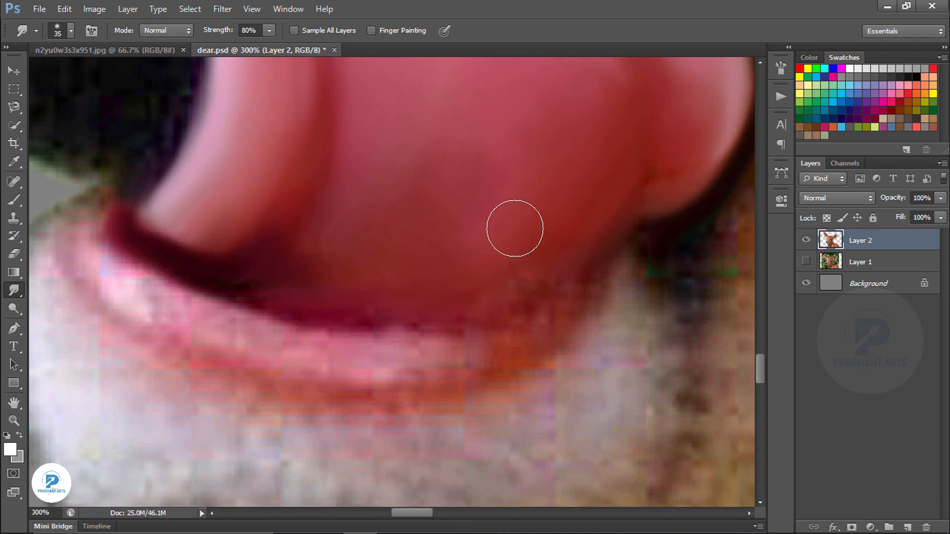
left_click_drag(263, 297, 551, 281)
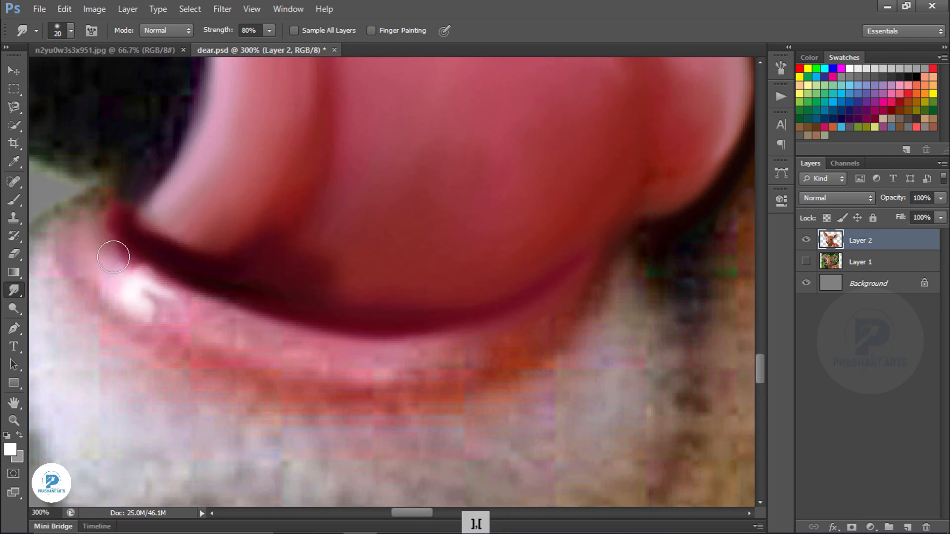
Smudge the lower lip along its outline and shape its white highlights with a small brush
left_click_drag(114, 314, 114, 222)
mouse_move(200, 319)
left_mouse_down()
mouse_move(291, 327)
mouse_move(209, 329)
left_mouse_up()
key("bracketleft")
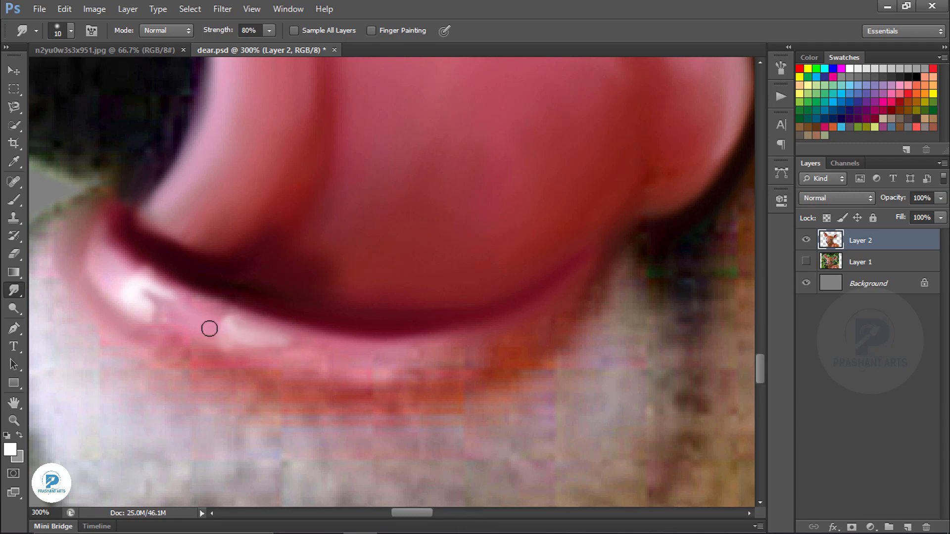
mouse_move(456, 385)
left_mouse_down()
mouse_move(507, 333)
mouse_move(411, 350)
left_mouse_up()
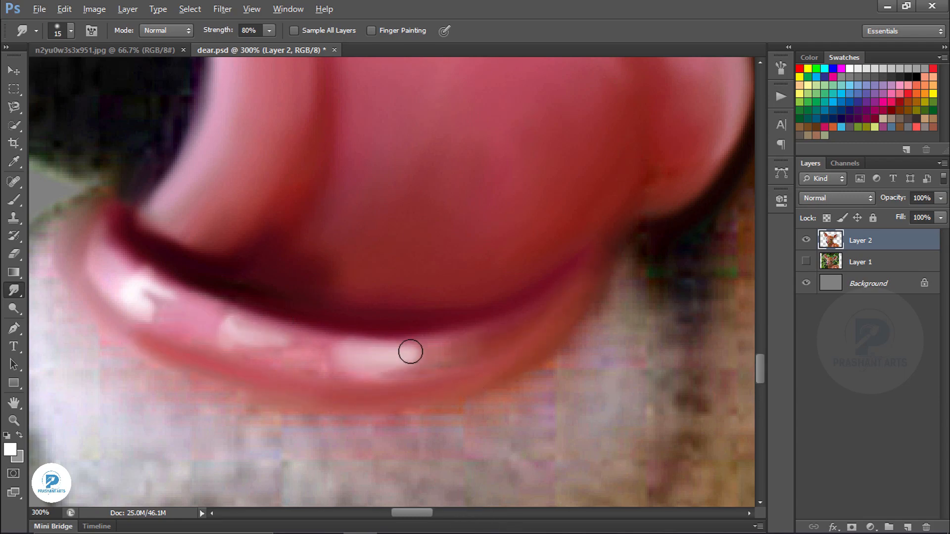
Refine the lower lip's highlights and smooth its right end where it meets the white chin fur
key("ctrl+minus")
key("ctrl+equal")
key("ctrl+equal")
left_click_drag(425, 399, 469, 149)
key("ctrl+minus")
key("ctrl+minus")
key("bracketright")
key("bracketright")
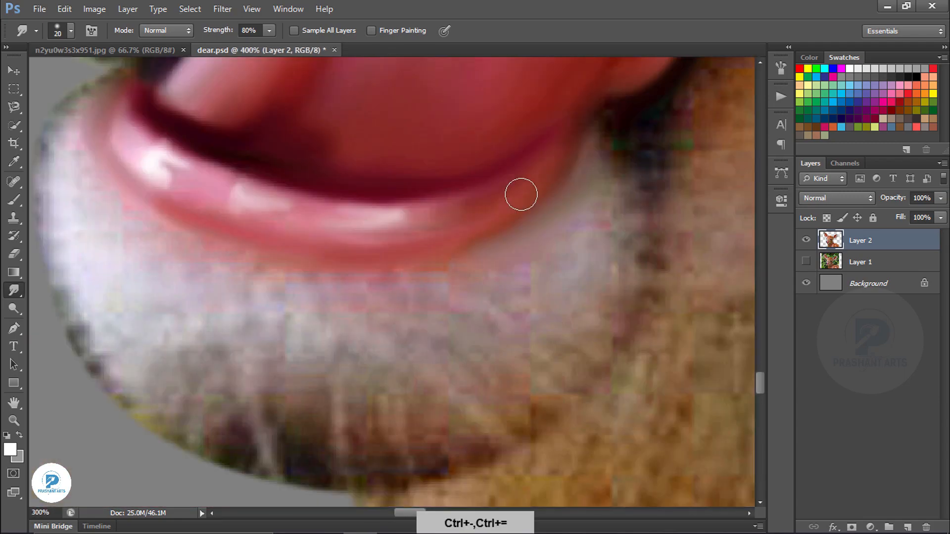
Smudge the black lower part of the nose beside the tongue into a smooth dark surface
left_click_drag(396, 123, 436, 411)
key("ctrl+equal")
key("ctrl+equal")
mouse_move(316, 277)
left_mouse_down()
mouse_move(193, 335)
mouse_move(261, 354)
mouse_move(274, 345)
left_mouse_up()
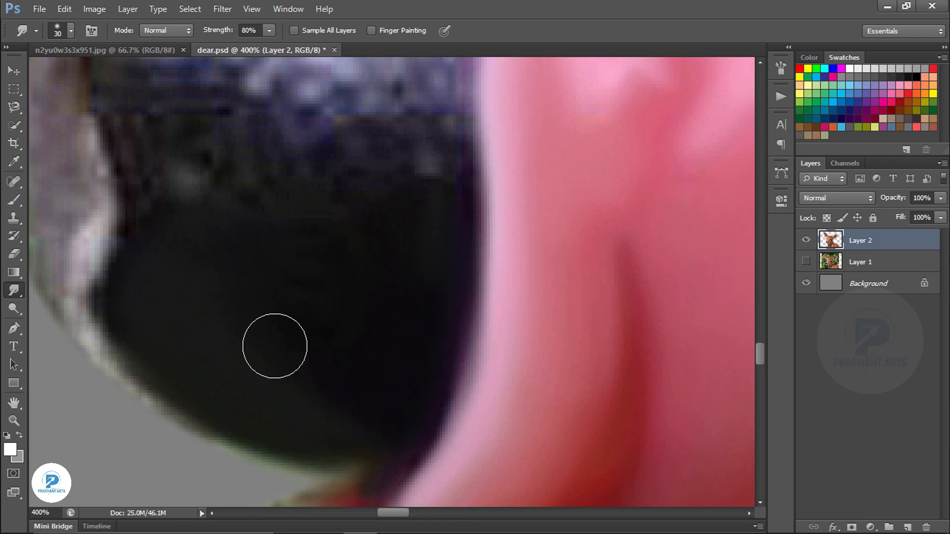
left_click_drag(248, 237, 358, 425)
Smudge the grey rim and the white highlight along the nose's outer edge
key("bracketleft")
key("bracketleft")
key("bracketleft")
key("bracketleft")
mouse_move(208, 322)
left_mouse_down()
mouse_move(193, 435)
mouse_move(162, 284)
mouse_move(179, 365)
left_mouse_up()
Blend the pixelated bluish reflections on the upper nose into soft rounded highlights
key("bracketright")
key("bracketright")
key("bracketright")
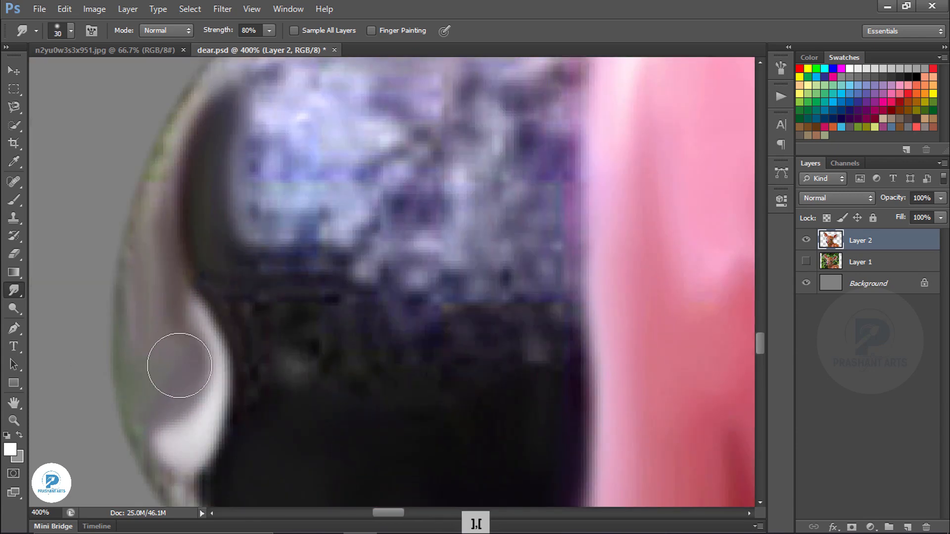
mouse_move(291, 346)
left_mouse_down()
mouse_move(349, 322)
mouse_move(365, 405)
mouse_move(426, 433)
left_mouse_up()
mouse_move(327, 134)
left_mouse_down()
mouse_move(348, 280)
mouse_move(396, 323)
mouse_move(530, 302)
mouse_move(435, 382)
mouse_move(439, 403)
left_mouse_up()
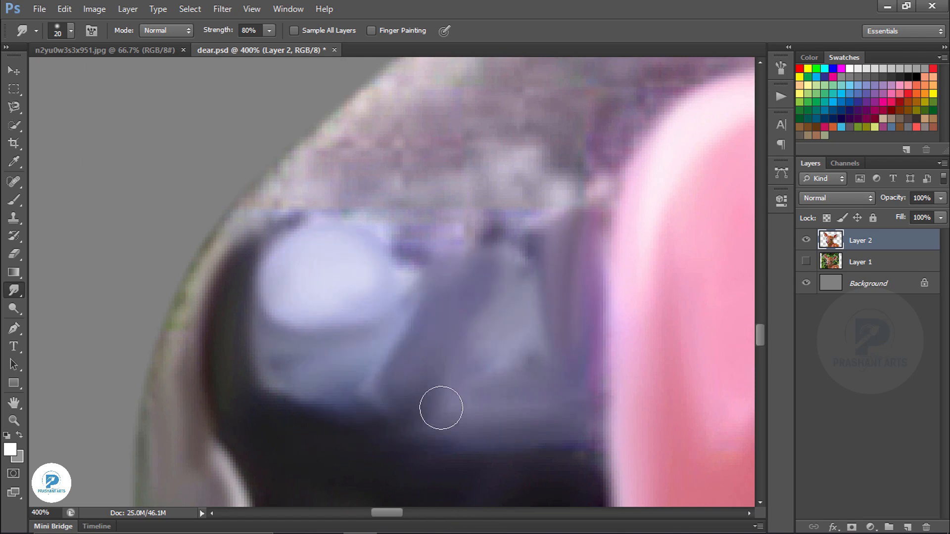
Smudge the grey-pink fur above the nose along the outer edge of the muzzle
scroll(333, 275, "up", 3)
left_click_drag(333, 275, 475, 144)
key("bracketright")
left_click_drag(307, 321, 452, 133)
key("bracketleft")
key("bracketleft")
left_click_drag(348, 253, 336, 361)
left_click_drag(475, 124, 277, 326)
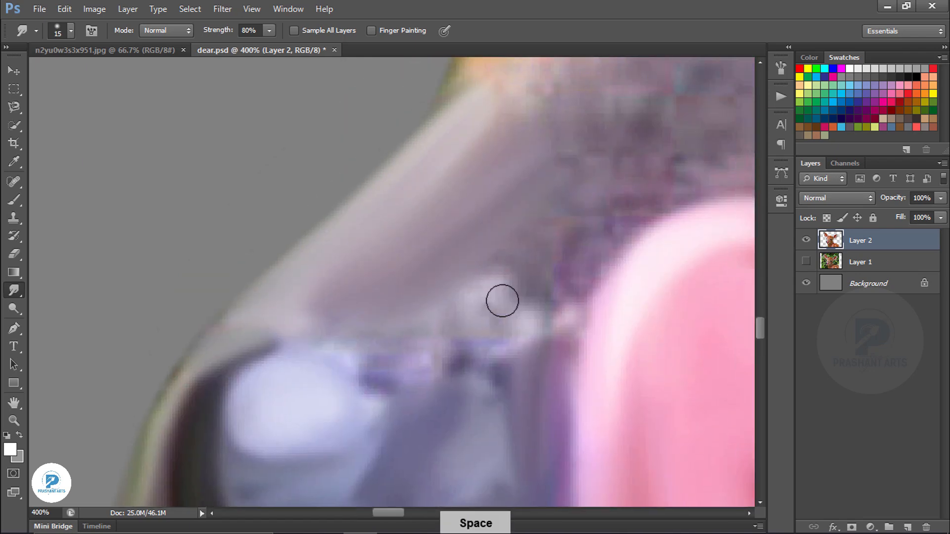
Smudge the pale patches on top of the nose and the purple fur next to the tongue's tip
mouse_move(502, 301)
left_mouse_down()
mouse_move(536, 315)
mouse_move(583, 409)
left_mouse_up()
left_click_drag(603, 316, 474, 423)
left_click_drag(535, 304, 473, 363)
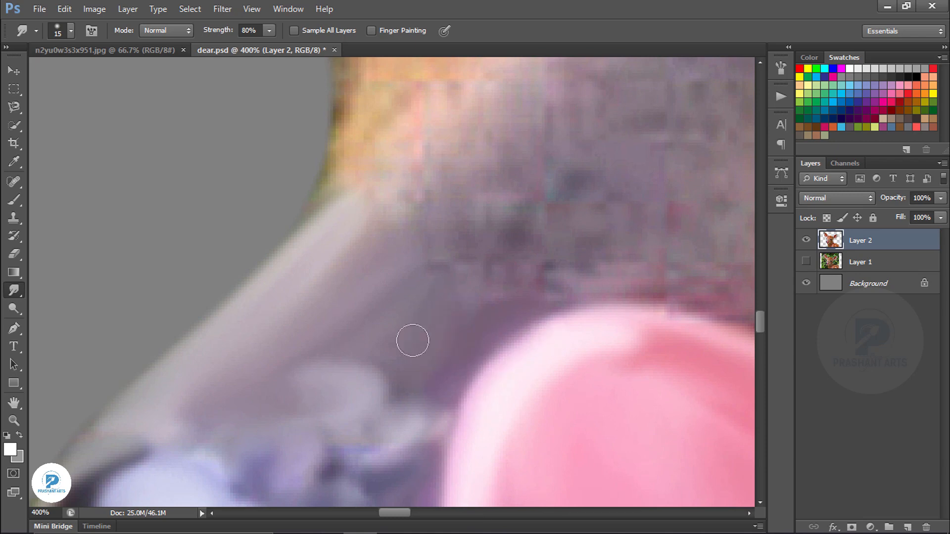
Smooth the dark purple fur above the tongue's tip with a 20 px smudge brush
left_click_drag(629, 317, 337, 237)
key("bracketright")
mouse_move(527, 263)
left_mouse_down()
mouse_move(316, 191)
mouse_move(438, 220)
left_mouse_up()
left_click_drag(548, 290, 277, 179)
left_click_drag(356, 255, 415, 315)
key("ctrl+minus")
key("ctrl+minus")
key("ctrl+minus")
key("ctrl+minus")
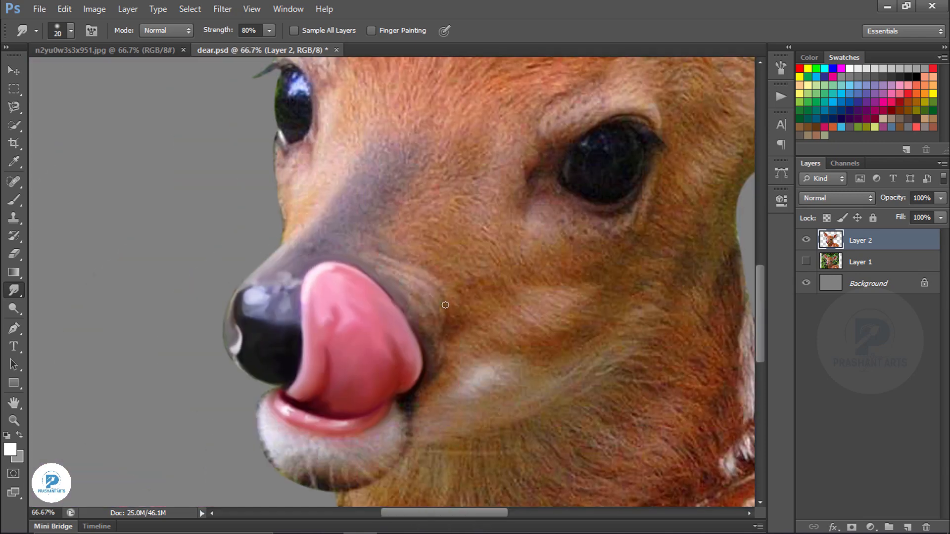
Smudge the dark fur line along the tongue's outer edge with a small 8 px brush
key("ctrl+plus")
key("ctrl+plus")
key("ctrl+plus")
key("bracketleft")
key("bracketleft")
key("bracketleft")
key("bracketleft")
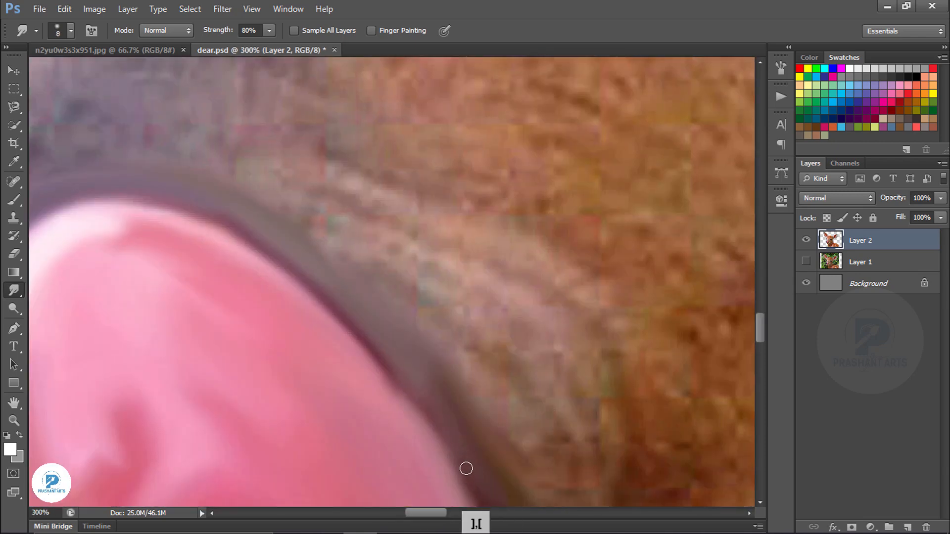
key("ctrl+minus")
key("ctrl+minus")
left_click_drag(434, 386, 359, 218)
Touch up the lower lip and the dark corner of the mouth with a 15 px smudge brush
key("ctrl+plus")
key("ctrl+plus")
key("bracketright")
key("bracketright")
mouse_move(246, 393)
left_mouse_down()
mouse_move(225, 436)
mouse_move(643, 158)
left_mouse_up()
key("bracketleft")
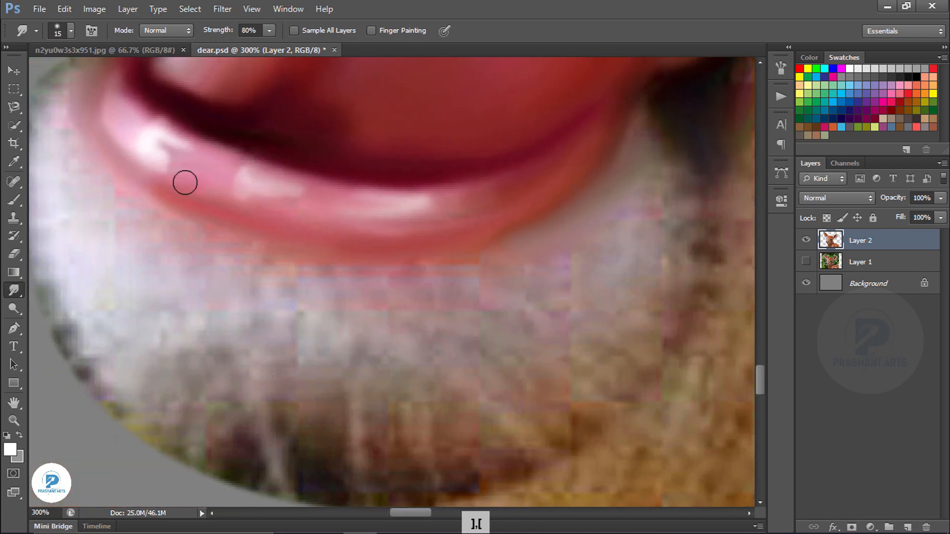
mouse_move(319, 249)
left_mouse_down()
mouse_move(110, 159)
mouse_move(81, 95)
left_mouse_up()
mouse_move(590, 153)
left_mouse_down()
mouse_move(292, 244)
mouse_move(274, 227)
left_mouse_up()
Smudge the upper eyelid crease, the dark rim and the lower black area of the fawn's larger eye
key("ctrl+minus")
key("ctrl+minus")
key("ctrl+minus")
key("ctrl+minus")
mouse_move(435, 174)
left_mouse_down()
mouse_move(311, 235)
mouse_move(300, 284)
left_mouse_up()
key("ctrl+plus")
key("ctrl+plus")
key("ctrl+plus")
left_click_drag(554, 66, 375, 351)
key("bracketright")
key("bracketright")
key("bracketright")
key("bracketright")
key("bracketright")
key("bracketleft")
key("ctrl+plus")
key("ctrl+plus")
key("bracketleft")
mouse_move(556, 123)
left_mouse_down()
mouse_move(318, 263)
mouse_move(536, 248)
left_mouse_up()
left_click_drag(428, 253, 324, 273)
key("bracketright")
key("bracketright")
left_click_drag(520, 309, 417, 303)
key("ctrl+minus")
key("ctrl+minus")
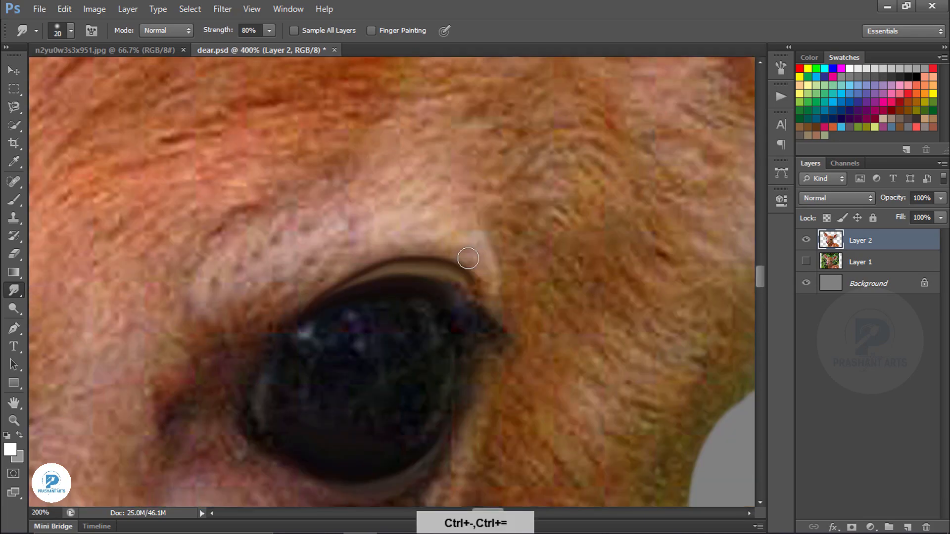
Smudge the lower eyelid and outer corner of the larger eye, and shape two round white catchlights
key("ctrl+minus")
key("ctrl+minus")
key("ctrl+plus")
key("ctrl+plus")
left_click_drag(673, 322, 396, 287)
mouse_move(535, 258)
left_mouse_down()
mouse_move(397, 305)
mouse_move(328, 223)
left_mouse_up()
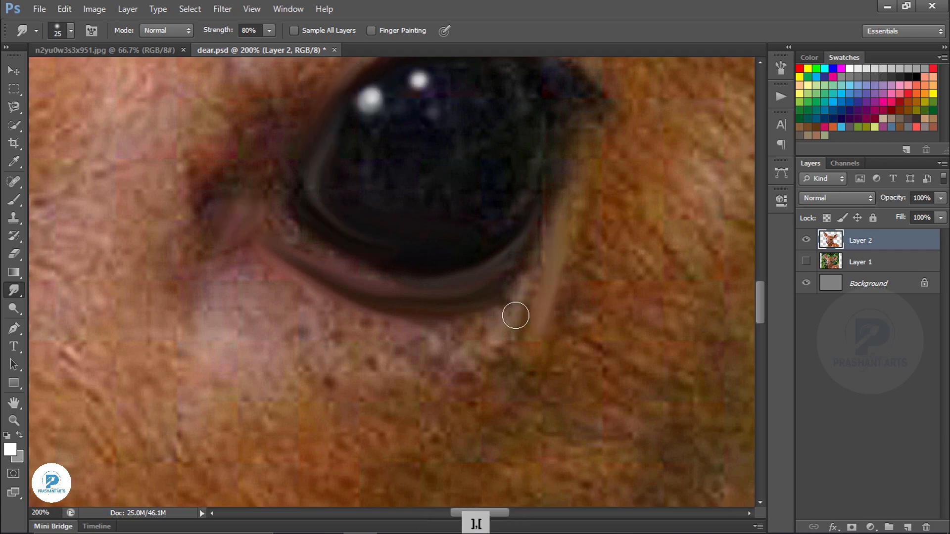
left_click_drag(516, 316, 536, 244)
Smudge the fur along the fawn's back with a 90 px brush, extending the back to the canvas bottom
key("ctrl+minus")
key("ctrl+minus")
key("ctrl+minus")
key("ctrl+minus")
mouse_move(437, 357)
left_mouse_down()
mouse_move(420, 295)
mouse_move(321, 181)
left_mouse_up()
key("bracketright")
key("bracketright")
key("bracketright")
key("bracketright")
key("bracketright")
key("bracketright")
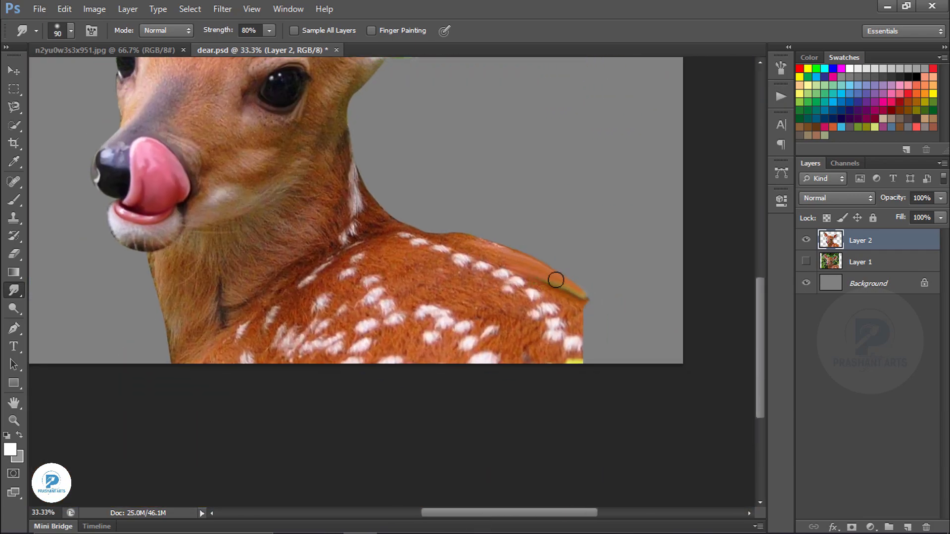
key("ctrl+minus")
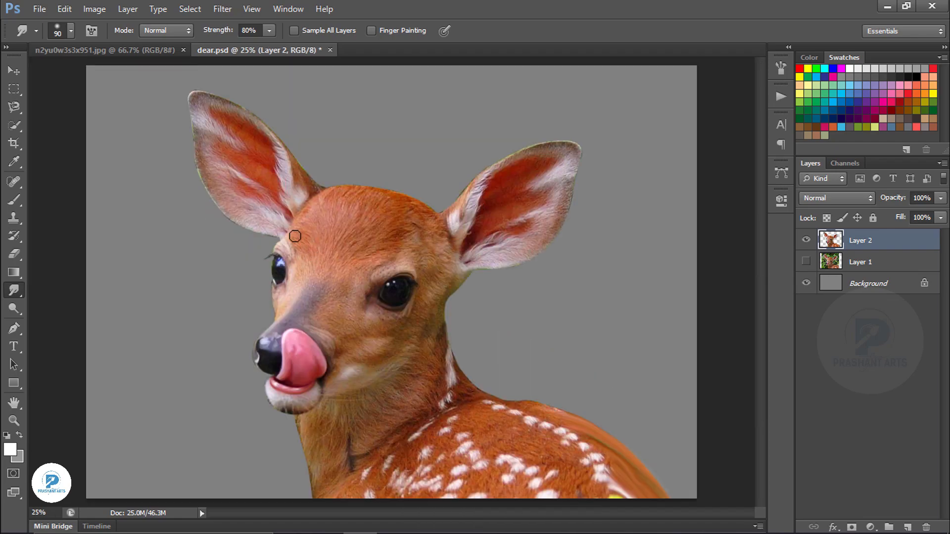
Switch the Smudge tool to the three-dot brush tip and set its size to 40 px
left_click(71, 30)
double_click(89, 173)
key("ctrl+plus")
key("ctrl+plus")
key("ctrl+plus")
key("ctrl+plus")
key("bracketright")
key("bracketleft")
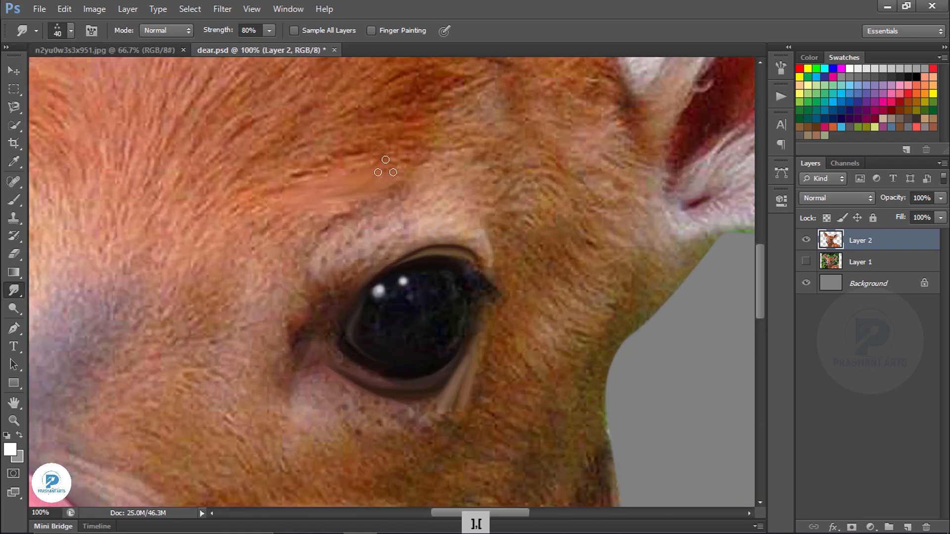
Smudge the fur above the larger eye into long strands running down toward the bridge of the nose
left_click_drag(385, 167, 337, 213)
left_click_drag(445, 144, 351, 170)
left_click_drag(407, 191, 297, 240)
left_click_drag(366, 146, 243, 248)
left_click_drag(316, 186, 284, 324)
left_click_drag(245, 299, 170, 381)
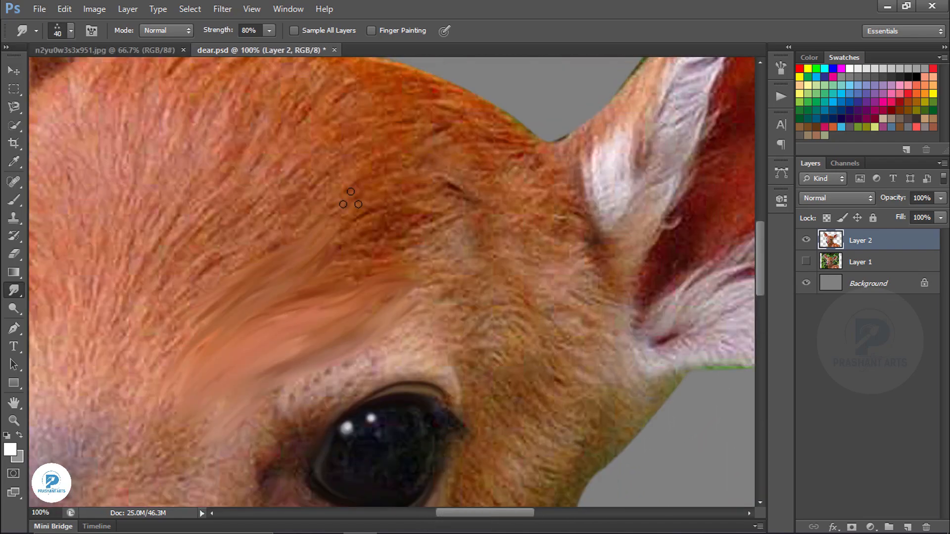
Extend the smudged fur strands up the forehead to the crown, with the fawn's outline loaded as a selection
left_click_drag(351, 200, 282, 272)
left_click_drag(436, 196, 307, 277)
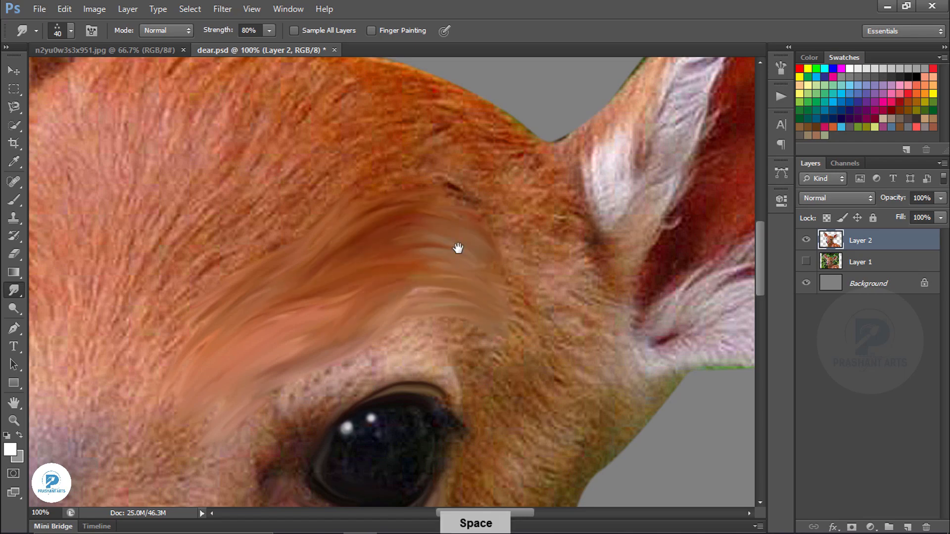
left_click_drag(458, 250, 510, 357)
left_click_drag(539, 269, 635, 284)
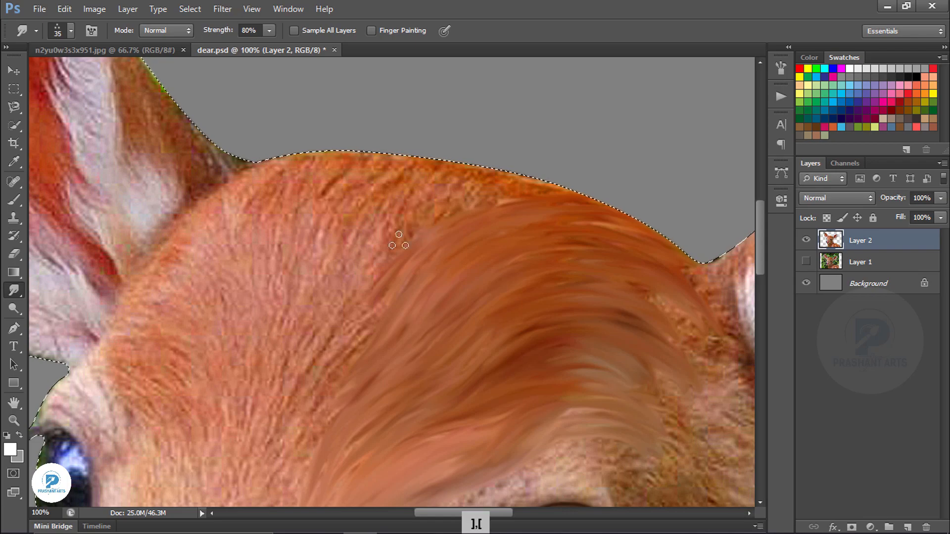
Smudge the crown fur along the head's top edge and down the middle of the forehead at 35 px
left_click_drag(515, 183, 465, 198)
left_click(781, 68)
left_click(781, 68)
left_click_drag(559, 190, 433, 191)
mouse_move(371, 267)
left_mouse_down()
mouse_move(339, 351)
mouse_move(344, 362)
left_mouse_up()
left_click_drag(649, 292, 688, 311)
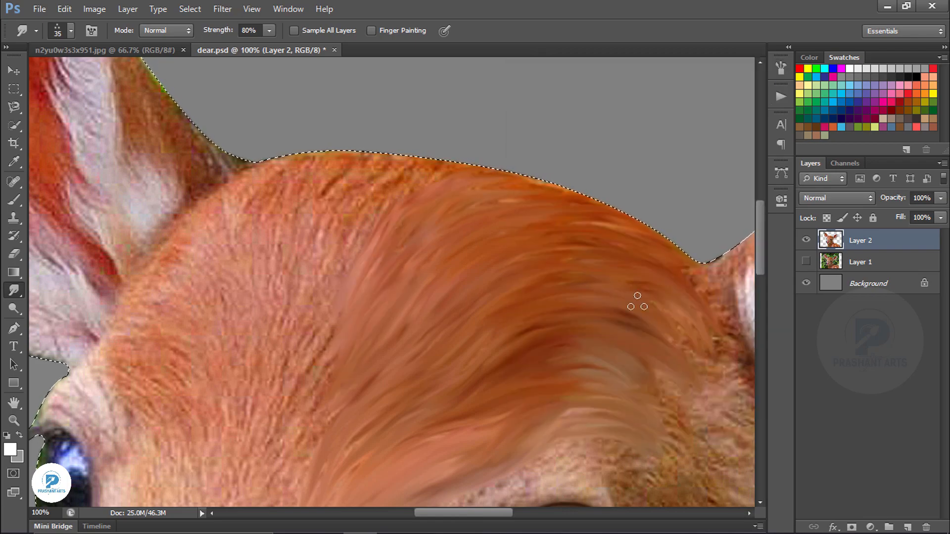
Smudge the forehead fur between the eyes down toward the inner corner of the larger eye
left_click_drag(514, 322, 640, 259)
left_click_drag(467, 217, 424, 319)
left_click_drag(465, 278, 430, 346)
left_click_drag(483, 304, 515, 195)
left_click_drag(546, 366, 372, 328)
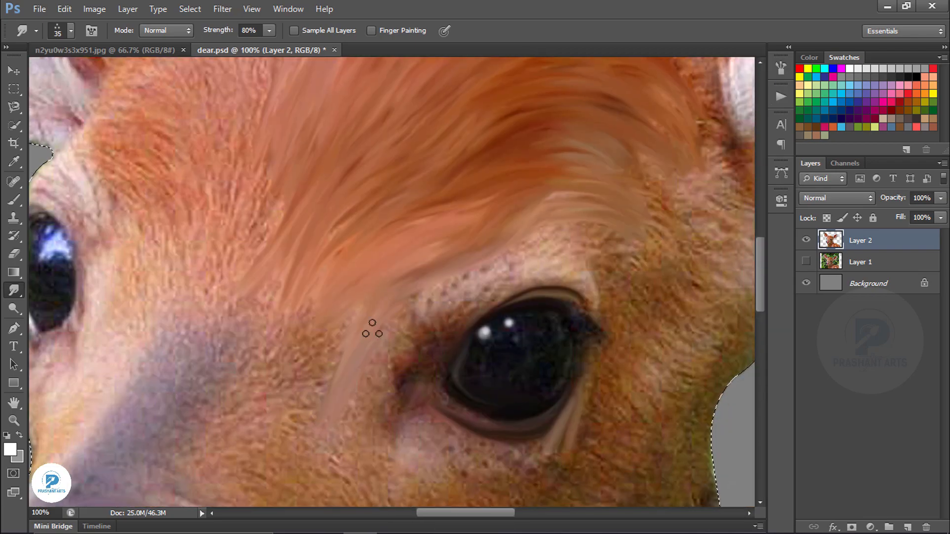
Smudge the temple fur between the larger eye and the base of the adjacent ear
left_click_drag(639, 191, 363, 239)
left_click_drag(357, 190, 383, 217)
left_click_drag(413, 180, 435, 238)
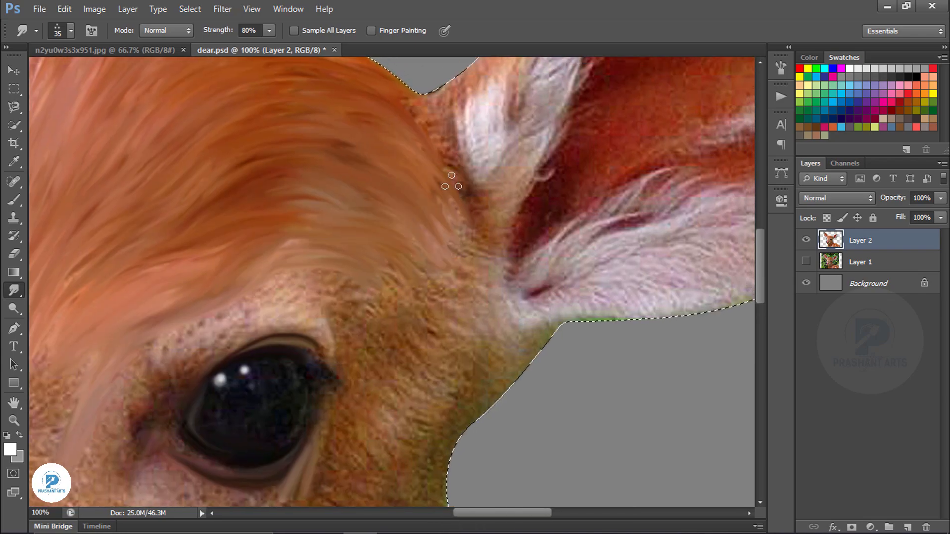
mouse_move(390, 291)
left_mouse_down()
mouse_move(453, 199)
mouse_move(423, 222)
left_mouse_up()
Smudge the white tuft and the orange fur at the base of the ear
mouse_move(519, 226)
left_mouse_down()
mouse_move(450, 303)
mouse_move(391, 413)
left_mouse_up()
left_click_drag(425, 158, 415, 247)
left_click_drag(379, 171, 396, 262)
left_click_drag(363, 198, 384, 257)
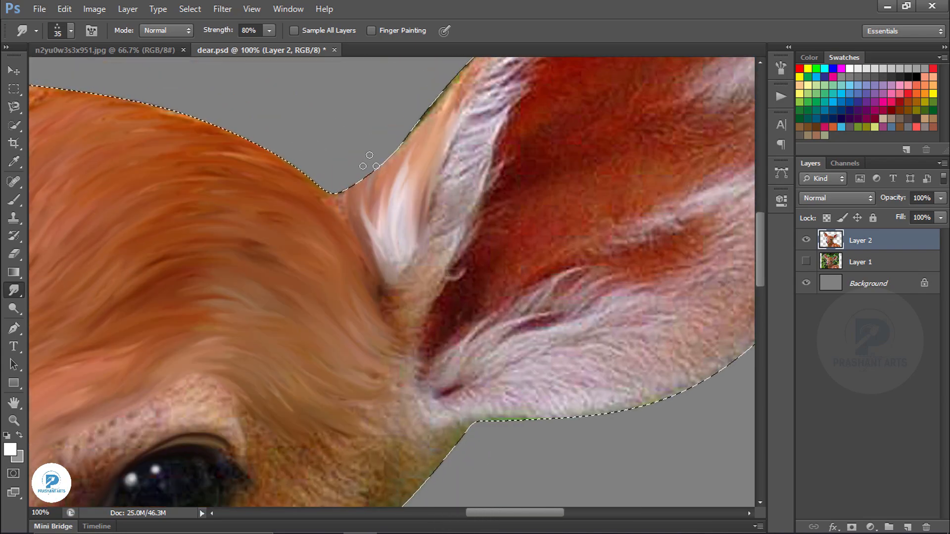
left_click_drag(349, 183, 364, 222)
Smudge the white and orange fur along the ear's front edge in the direction of its growth
left_click_drag(452, 202, 351, 335)
left_click_drag(465, 186, 394, 240)
left_click_drag(470, 151, 421, 191)
mouse_move(458, 196)
left_mouse_down()
mouse_move(376, 267)
mouse_move(377, 244)
left_mouse_up()
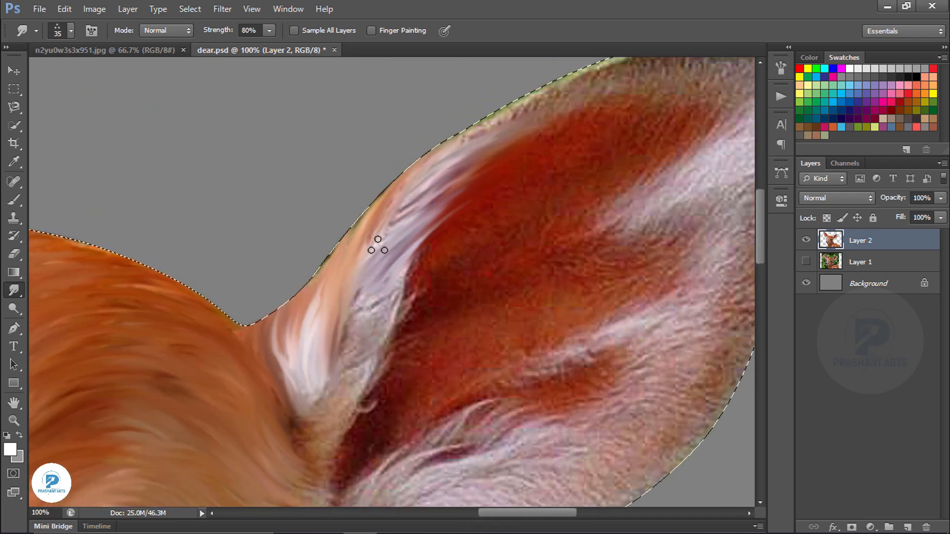
Undo the latest ear strokes and set the Smudge strength to 85%
key("ctrl+alt+z")
key("ctrl+alt+z")
mouse_move(478, 173)
left_mouse_down()
mouse_move(396, 243)
mouse_move(463, 209)
left_mouse_up()
key("8")
key("5")
key("ctrl+alt+z")
Pull the white inner-ear fur outward into pointed strands over the red area
mouse_move(370, 324)
left_mouse_down()
mouse_move(444, 247)
mouse_move(434, 288)
left_mouse_up()
left_click_drag(393, 253, 492, 190)
left_click_drag(396, 218, 535, 130)
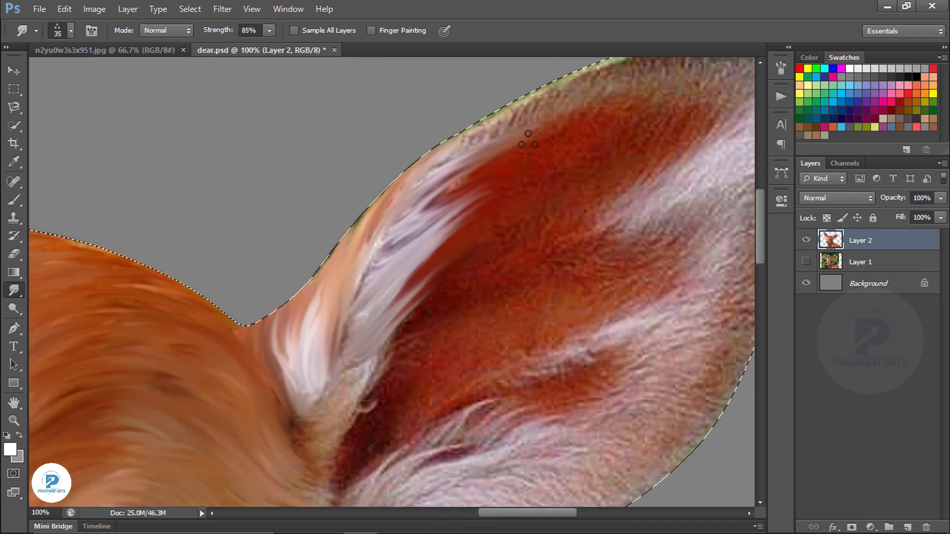
left_click_drag(349, 327, 418, 208)
Smudge the remaining white fur near the ear's base and along its upper edge into fine strands
left_click_drag(336, 348, 369, 275)
left_click_drag(346, 396, 418, 303)
left_click_drag(436, 175, 522, 119)
mouse_move(304, 411)
left_mouse_down()
mouse_move(334, 446)
mouse_move(383, 396)
left_mouse_up()
left_click_drag(347, 414, 409, 314)
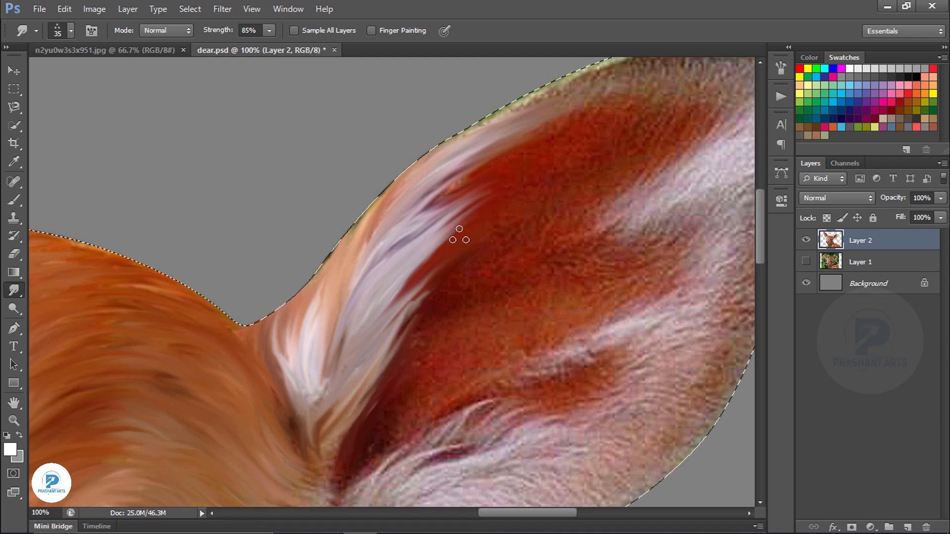
Smudge the red fur in the upper inner ear into long strands running toward the ear tip
left_click_drag(459, 233, 364, 397)
left_click_drag(372, 341, 464, 268)
left_click_drag(475, 285, 577, 248)
left_click_drag(505, 292, 614, 229)
key("[")
left_click_drag(559, 282, 653, 222)
Sample the pale pink fur colour and paint over the green fringe along the ear's upper edge with a small brush
key("b")
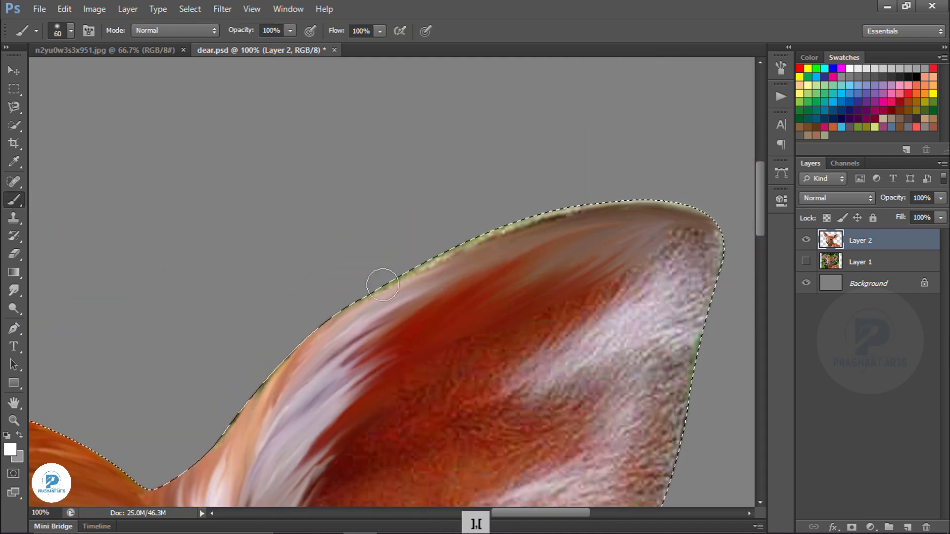
left_click(391, 285, "alt")
key("[")
key("[")
key("[")
key("[")
key("[")
mouse_move(398, 282)
left_mouse_down()
mouse_move(503, 223)
mouse_move(608, 208)
left_mouse_up()
key("ctrl+alt+z")
key("[")
key("[")
key("[")
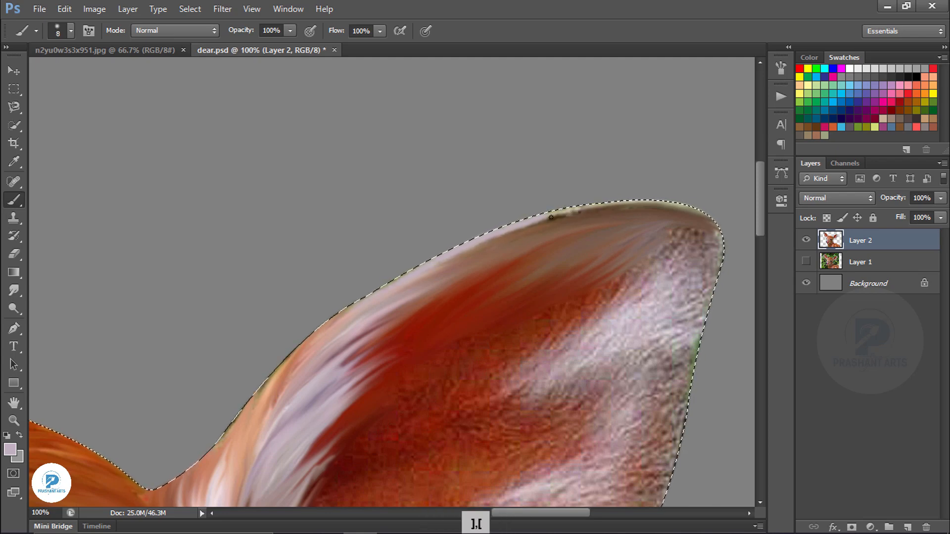
Smudge the fur at the ear tip outward into strands that meet the ear's edge
left_click(16, 295)
left_click_drag(572, 327, 693, 233)
left_click_drag(636, 297, 715, 230)
left_click_drag(653, 291, 720, 244)
key("space")
left_click_drag(619, 275, 674, 189)
Smudge the white fur patch below the ear tip into soft strands pointing toward the outer edge
key("space")
left_click_drag(500, 295, 352, 235)
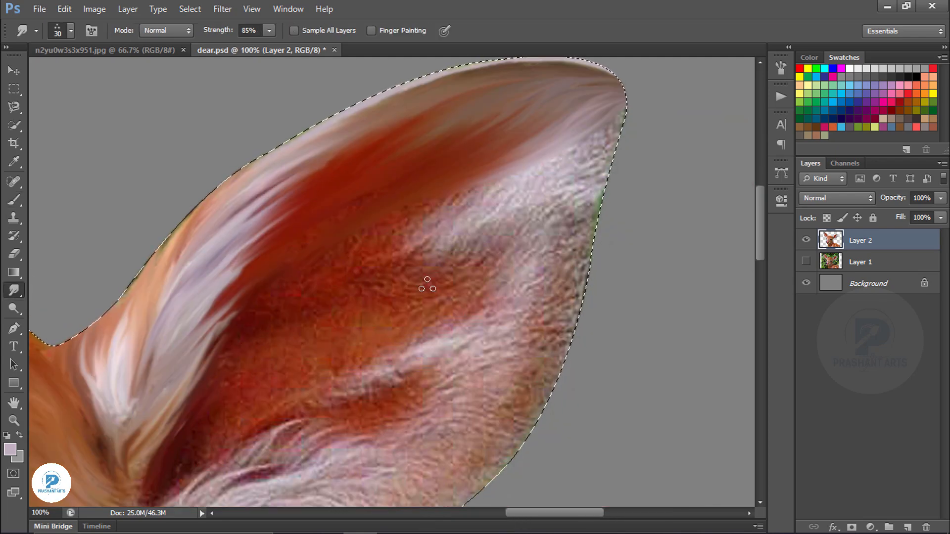
left_click_drag(550, 165, 619, 115)
left_click_drag(495, 195, 596, 155)
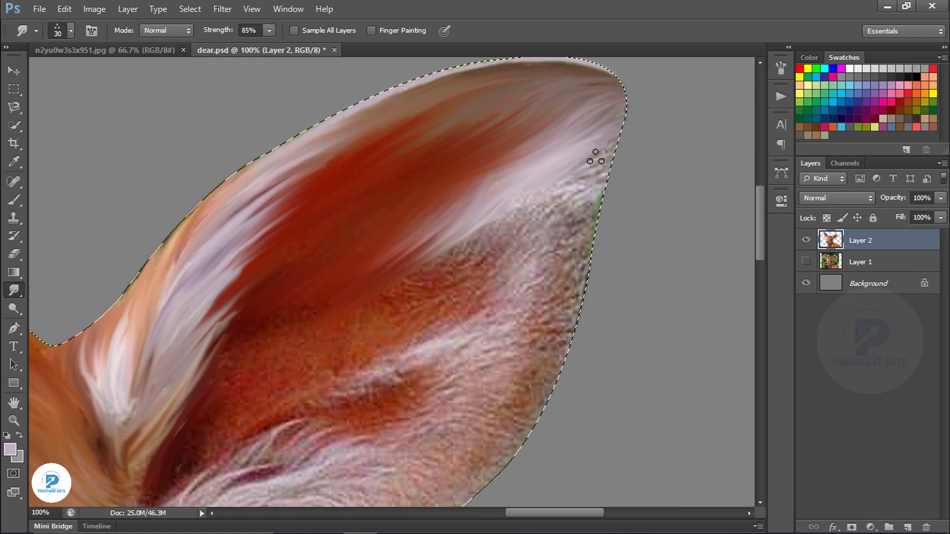
left_click_drag(448, 255, 591, 171)
left_click_drag(419, 264, 515, 208)
Smudge the central red inner-ear fur and the white streak beneath it toward the ear's outer edge
key("space")
left_click_drag(478, 279, 604, 163)
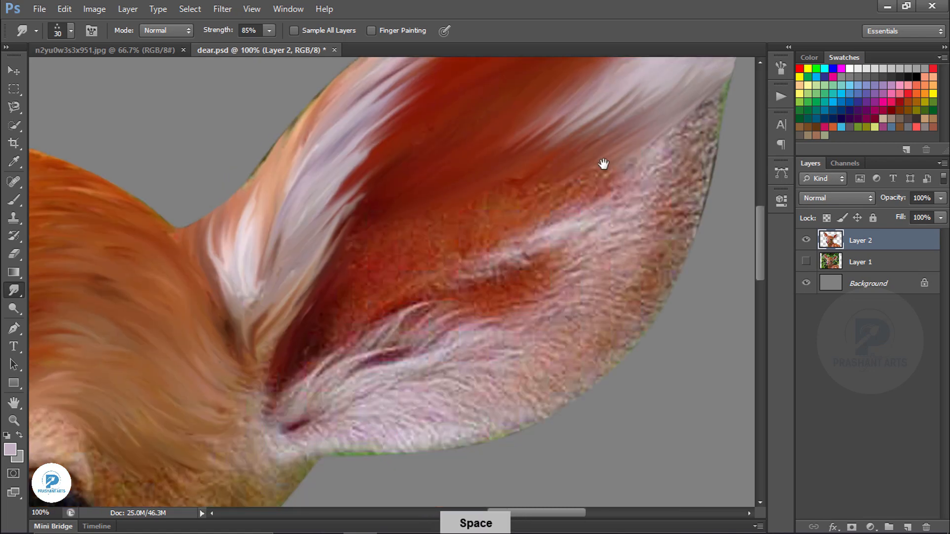
mouse_move(319, 342)
left_mouse_down()
mouse_move(391, 278)
mouse_move(504, 240)
left_mouse_up()
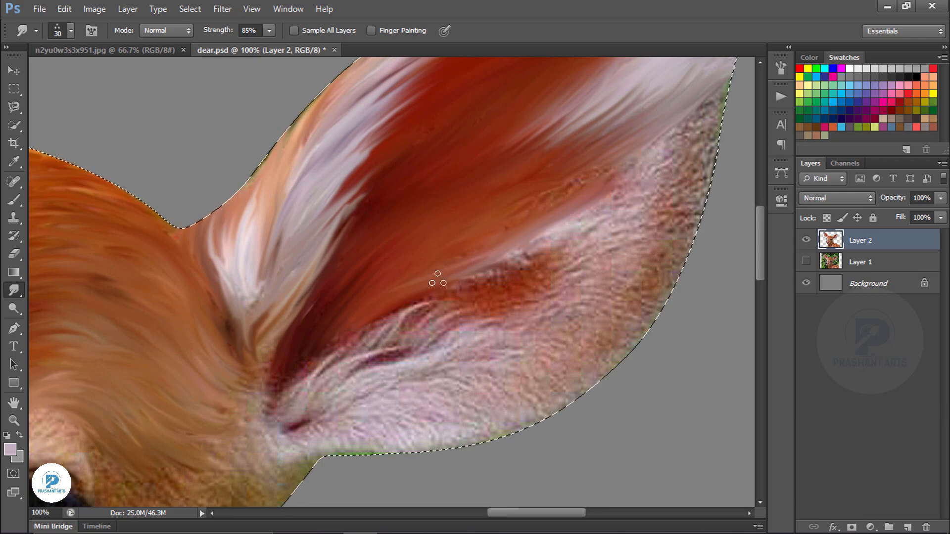
left_click_drag(437, 280, 606, 193)
left_click_drag(537, 270, 686, 227)
left_click_drag(542, 292, 691, 248)
mouse_move(532, 252)
left_mouse_down()
mouse_move(676, 203)
mouse_move(551, 312)
left_mouse_up()
Smudge the lower red patch of the inner ear and the pale fur around it into diagonal strands
key("space")
left_click_drag(534, 248, 629, 191)
left_click_drag(512, 277, 614, 240)
left_click_drag(411, 367, 508, 317)
mouse_move(477, 332)
left_mouse_down()
mouse_move(581, 308)
mouse_move(614, 267)
left_mouse_up()
key("space")
mouse_move(322, 445)
left_mouse_down()
mouse_move(479, 272)
mouse_move(567, 225)
left_mouse_up()
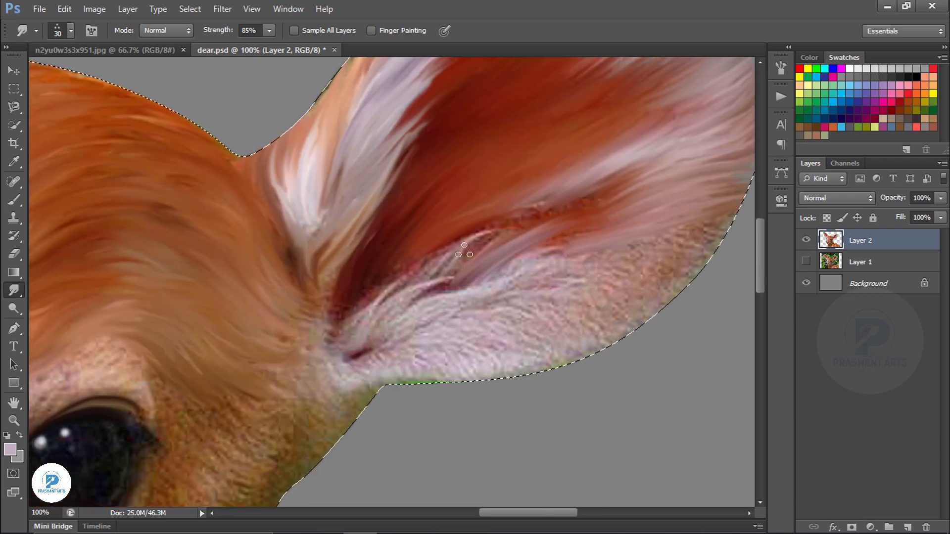
Draw the white hairs near the ear's dark inner base upward into fine strands with the Smudge tool
left_click_drag(451, 272, 549, 211)
left_click_drag(429, 268, 456, 249)
left_click_drag(334, 344, 383, 307)
left_click_drag(502, 327, 643, 282)
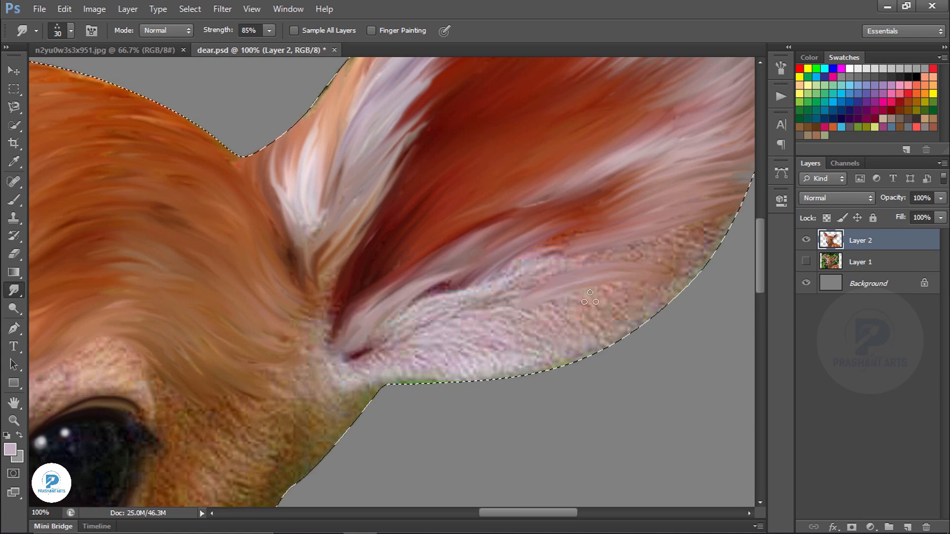
Smudge the pinkish-white fur of the lower ear outward to its curved outer edge
left_click_drag(569, 262, 717, 223)
left_click_drag(559, 283, 691, 258)
left_click_drag(534, 311, 663, 307)
left_click_drag(497, 339, 647, 322)
left_click_drag(475, 299, 564, 260)
left_click_drag(509, 272, 596, 237)
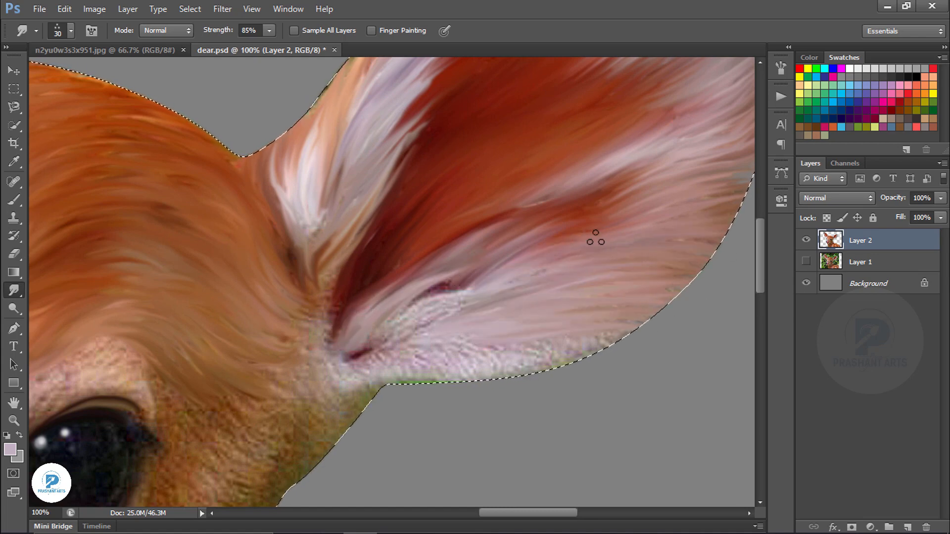
Smudge the remaining white fur near the ear's lower base and along its bottom edge
key("space")
left_click_drag(421, 322, 502, 288)
mouse_move(441, 315)
left_mouse_down()
mouse_move(502, 283)
mouse_move(527, 288)
left_mouse_up()
mouse_move(451, 325)
left_mouse_down()
mouse_move(579, 315)
mouse_move(613, 332)
left_mouse_up()
key("space")
mouse_move(669, 287)
left_mouse_down()
mouse_move(443, 384)
mouse_move(517, 387)
left_mouse_up()
Smudge the fur between the ear base and the near eye into strands flowing down along the head's back edge
key("space")
left_click_drag(297, 335, 675, 73)
left_click_drag(577, 122, 612, 185)
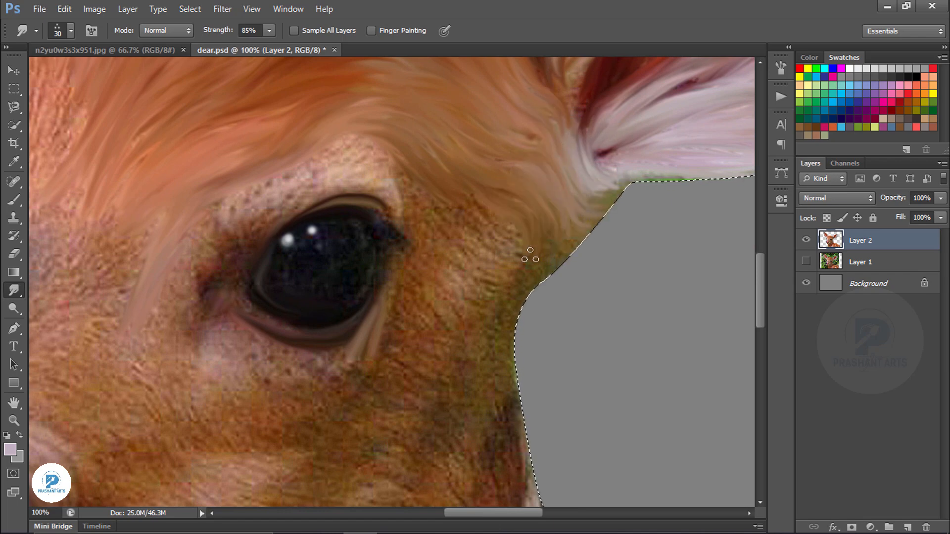
key("space")
left_click_drag(518, 255, 628, 208)
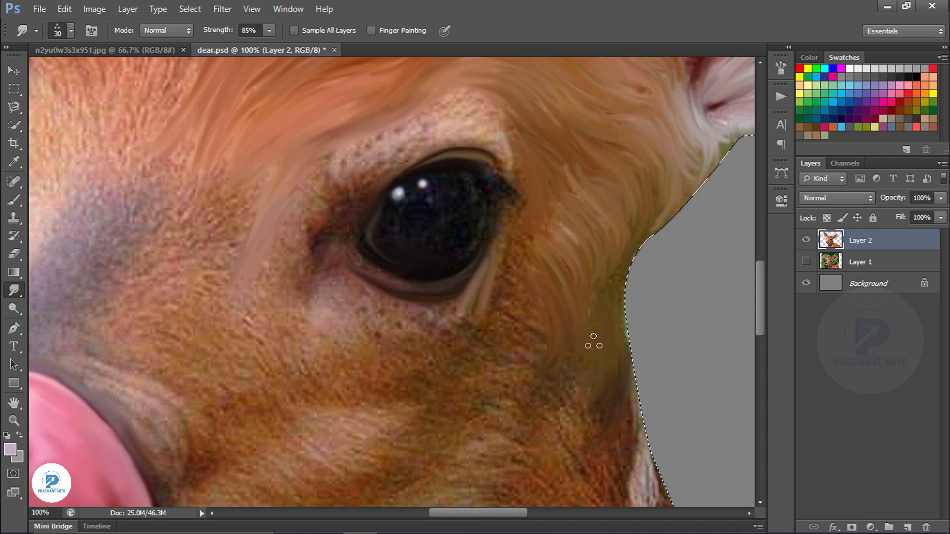
Smudge the forehead fur toward the base of the unpainted ear, following its growth direction
key("ctrl+minus")
key("ctrl+minus")
key("space")
left_click_drag(413, 197, 501, 333)
key("ctrl+plus")
key("space")
left_click_drag(377, 232, 403, 278)
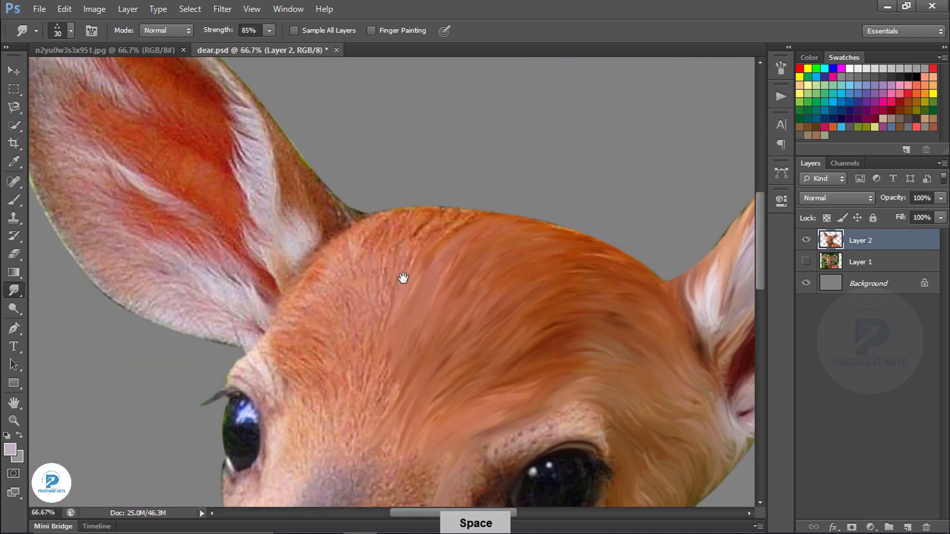
key("ctrl+plus")
left_click_drag(522, 170, 355, 269)
mouse_move(462, 181)
left_mouse_down()
mouse_move(363, 214)
mouse_move(345, 441)
mouse_move(367, 279)
left_mouse_up()
key("space")
key("space")
left_click_drag(340, 121, 350, 257)
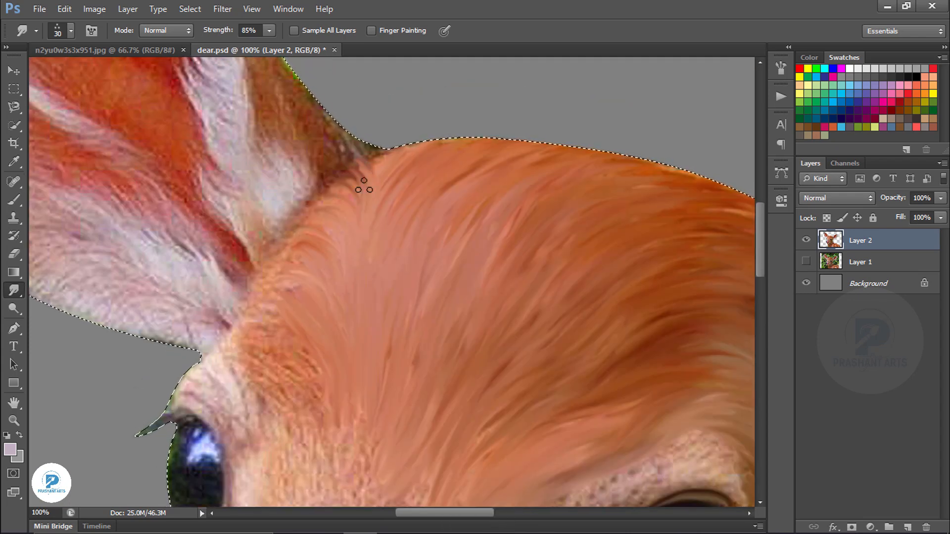
Smudge the fur between the eyes and beside the far eye into smooth downward strands
key("space")
left_click_drag(281, 342, 308, 217)
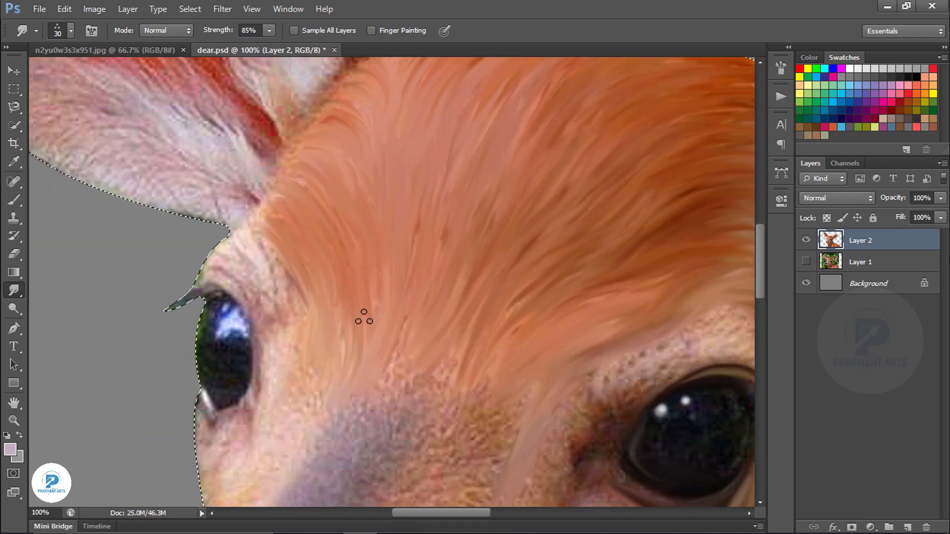
key("space")
left_click_drag(298, 305, 388, 216)
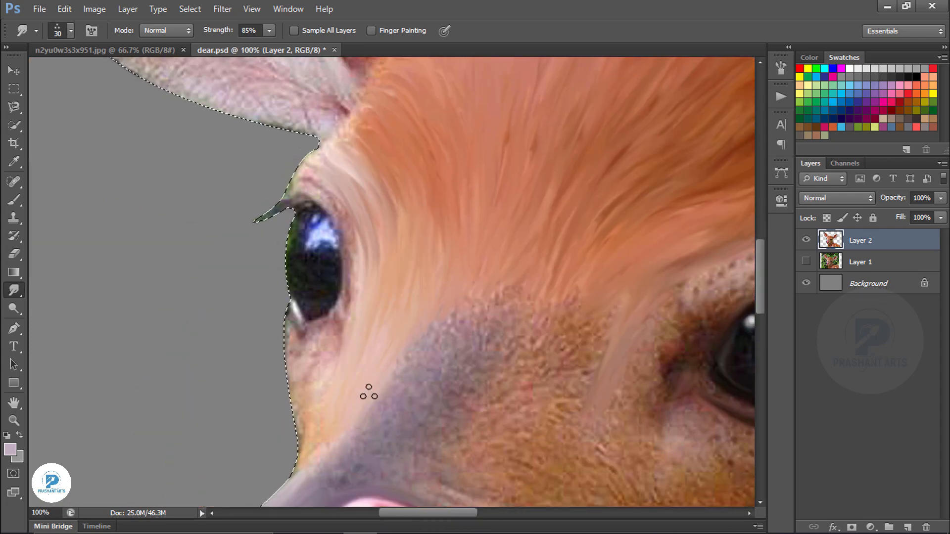
Smudge the grey nose bridge and the brown fur above and beside the tongue into flowing strands
key("space")
left_click_drag(567, 398, 644, 240)
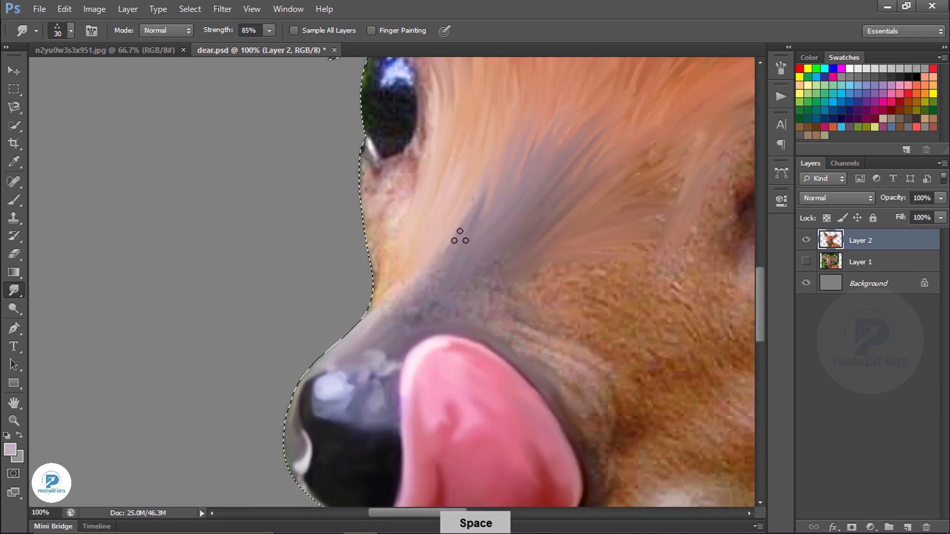
left_click_drag(596, 284, 405, 252)
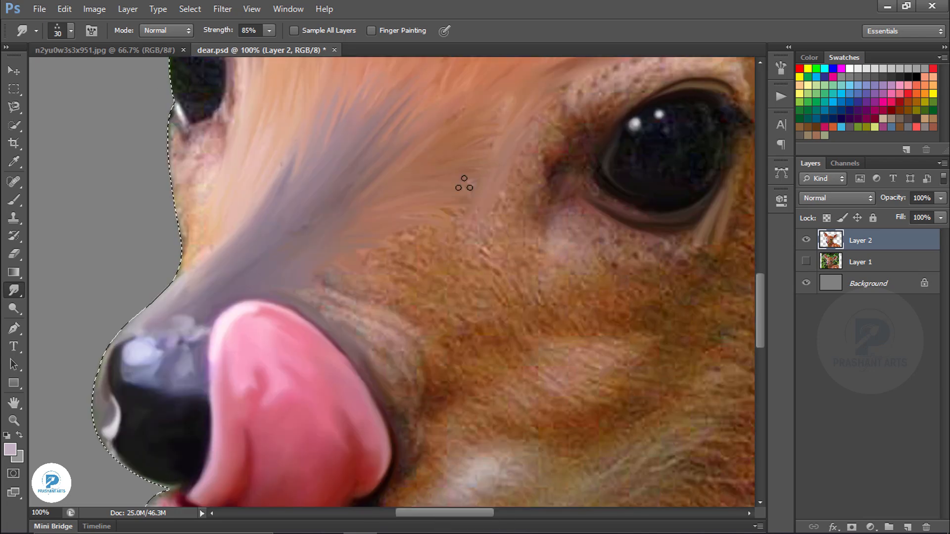
key("space")
left_click_drag(403, 333, 354, 234)
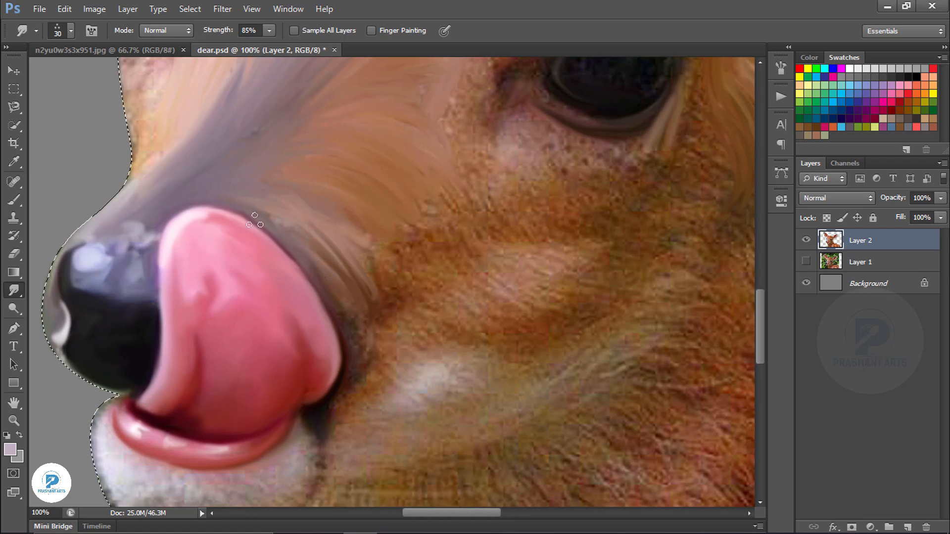
Smudge the cheek fur below the near eye into curved strands and undo the unwanted latest strokes
key("space")
left_click_drag(424, 250, 285, 151)
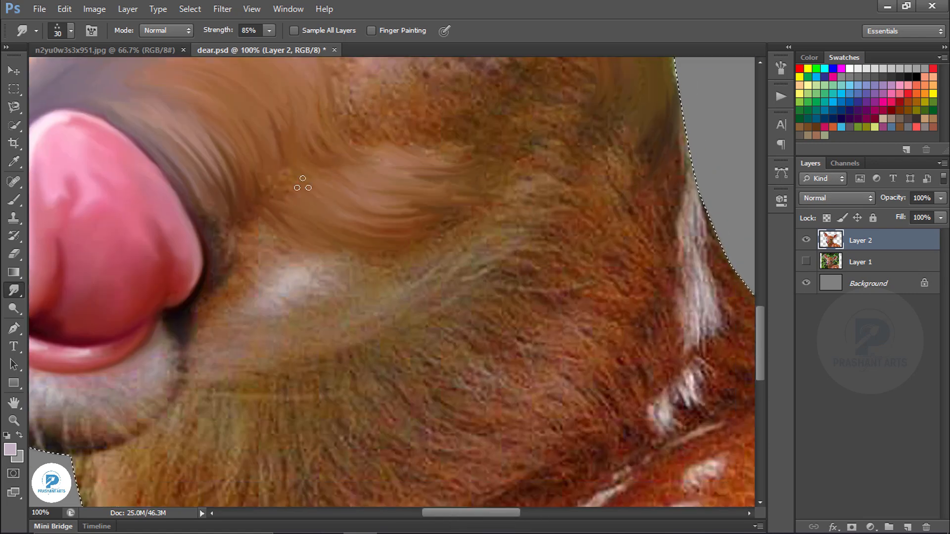
key("space")
left_click_drag(441, 97, 265, 214)
left_click_drag(213, 251, 296, 265)
key("ctrl+alt+z")
key("ctrl+alt+z")
key("ctrl+alt+z")
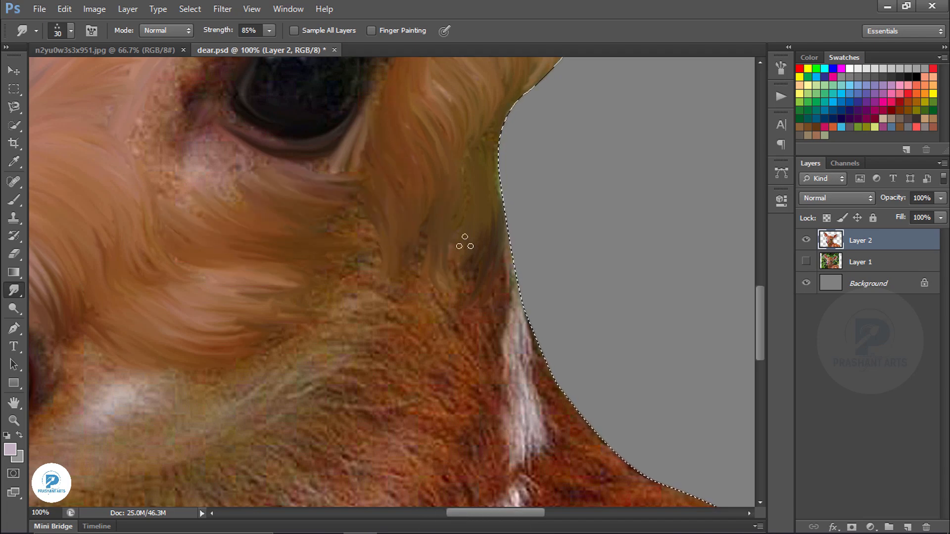
Smudge the speckled fur around the near eye's inner corner and directly beneath the eye
left_click_drag(370, 232, 481, 379)
left_click_drag(290, 216, 285, 273)
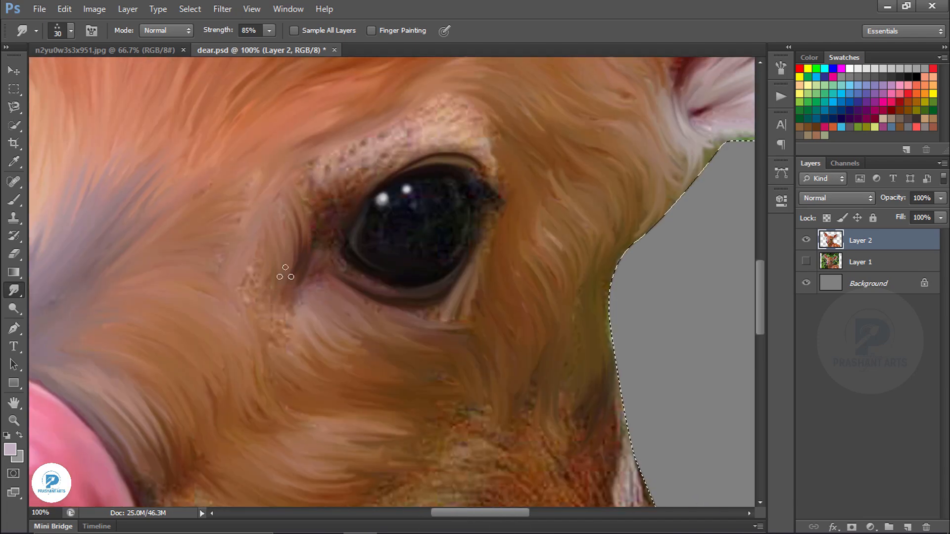
left_click_drag(379, 315, 355, 208)
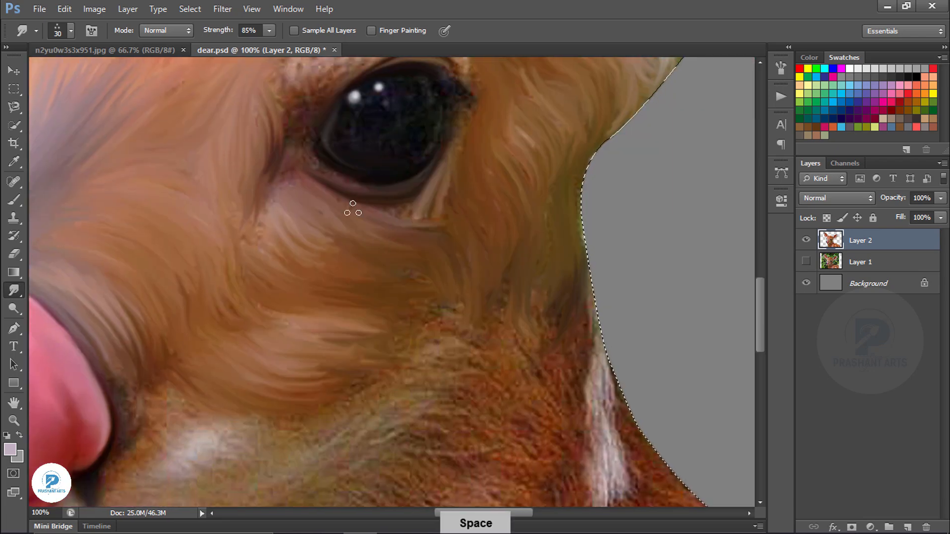
Smudge the fur on the rear cheek below the near eye downward into curved strands
mouse_move(472, 332)
left_mouse_down()
mouse_move(377, 178)
mouse_move(410, 212)
left_mouse_up()
left_click_drag(439, 159, 422, 205)
left_click_drag(342, 212, 362, 279)
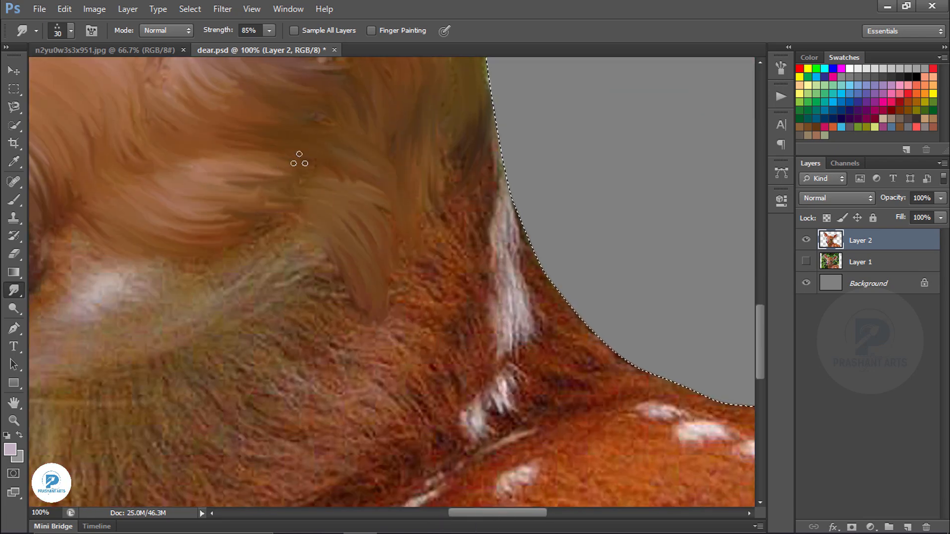
Smudge the whitish cheek patch beside the mouth into strands sweeping back toward the jaw, redoing the unwanted stroke
left_click_drag(81, 328, 333, 288)
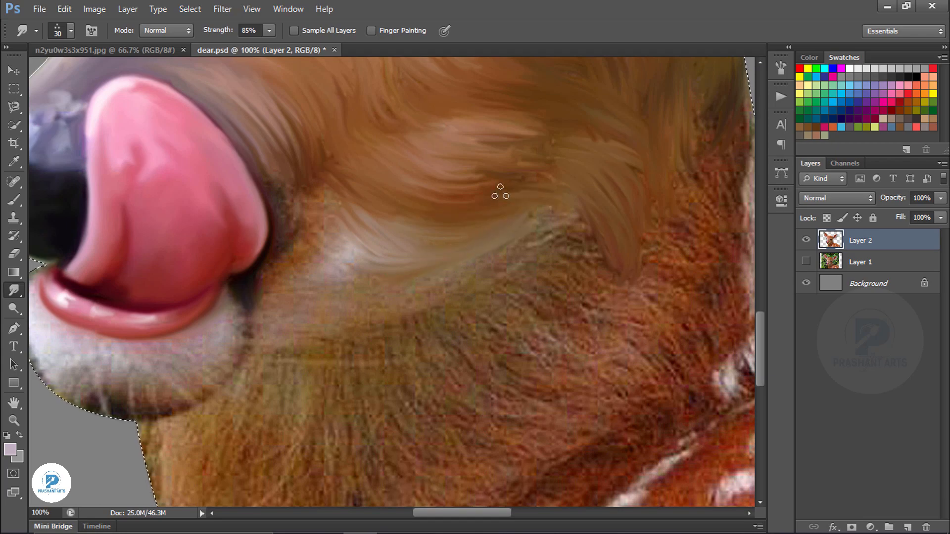
key("ctrl+alt+z")
left_click_drag(340, 265, 526, 243)
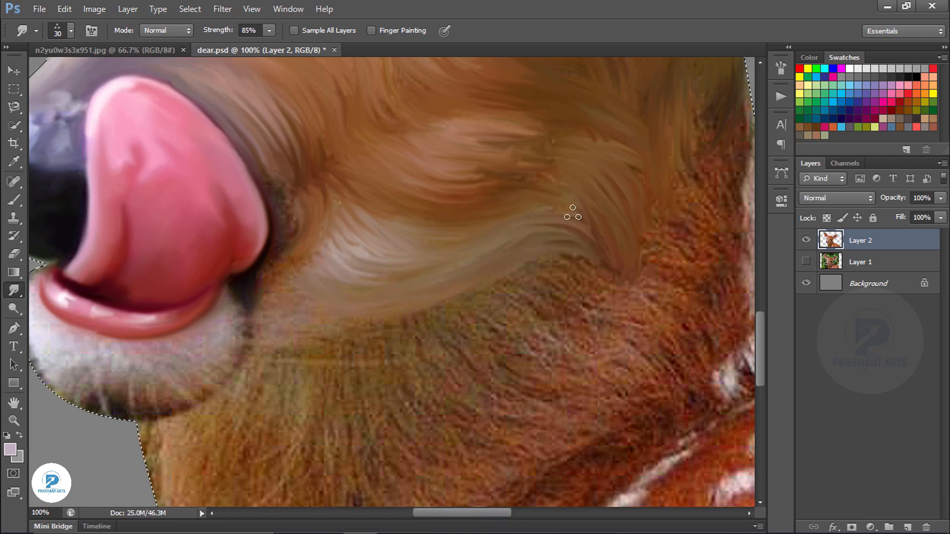
Smudge the throat fur below the chin downward along the neck's front edge
key("ctrl+minus")
key("ctrl+minus")
left_click_drag(347, 329, 422, 217)
key("ctrl+plus")
key("ctrl+plus")
left_click_drag(277, 321, 347, 175)
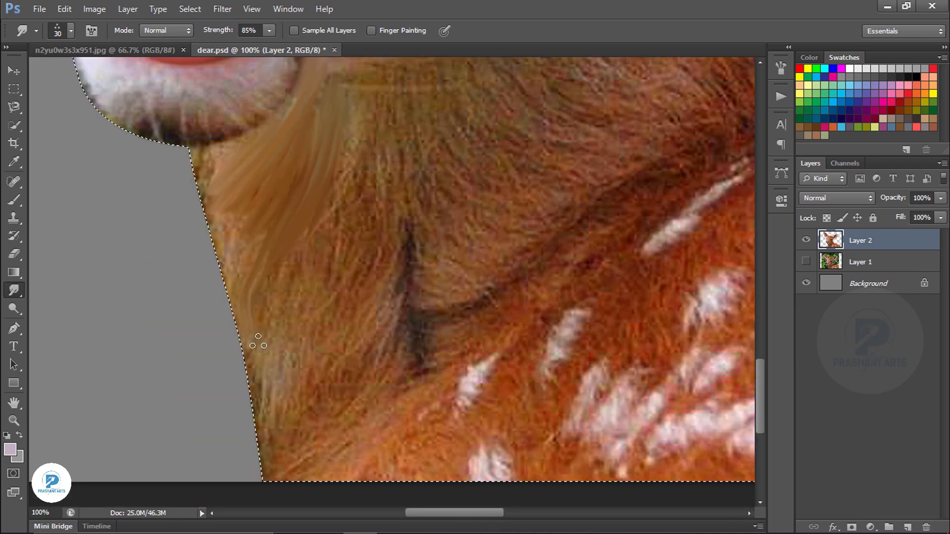
left_click_drag(230, 227, 250, 317)
left_click_drag(203, 163, 216, 248)
Smudge the throat fur under the jaw down toward the dark neck crease, replacing the undone stroke
left_click_drag(371, 208, 301, 334)
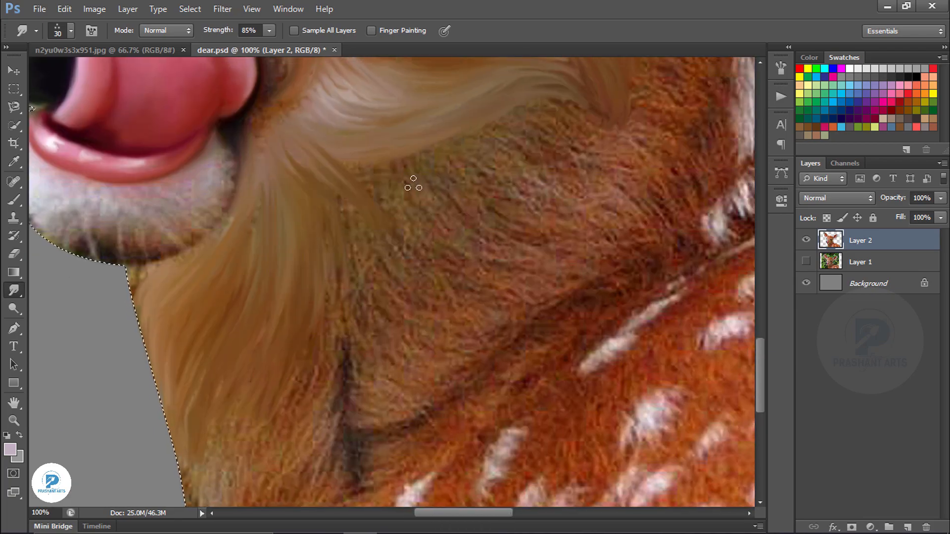
key("ctrl+alt+z")
mouse_move(283, 150)
left_mouse_down()
mouse_move(323, 365)
mouse_move(349, 346)
mouse_move(344, 245)
left_mouse_up()
left_click_drag(364, 228, 310, 349)
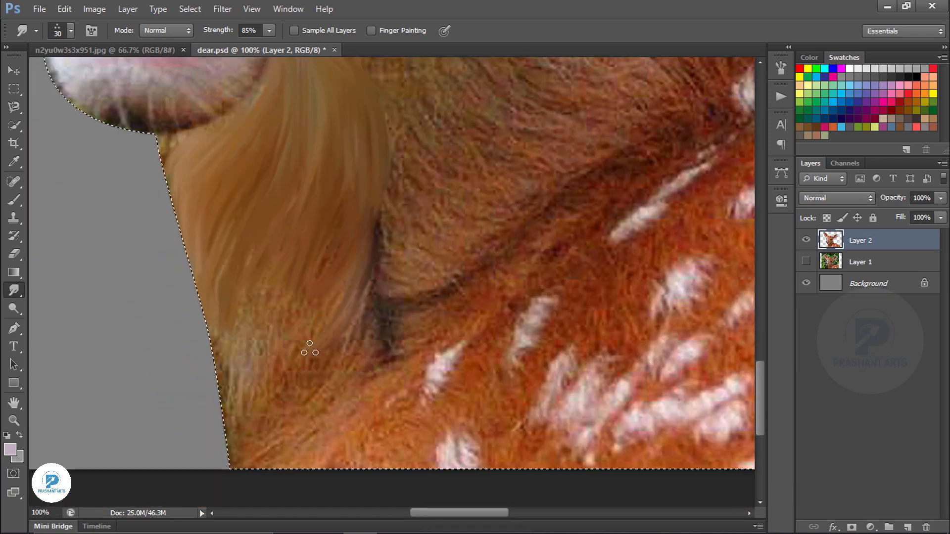
Smudge the lower front neck fur into long strands reaching the bottom of the image
left_click_drag(354, 282, 292, 386)
mouse_move(262, 297)
left_mouse_down()
mouse_move(235, 396)
mouse_move(244, 301)
left_mouse_up()
left_click_drag(292, 218, 226, 356)
mouse_move(369, 256)
left_mouse_down()
mouse_move(308, 314)
mouse_move(234, 227)
left_mouse_up()
left_click_drag(319, 149, 270, 203)
left_click_drag(282, 198, 215, 321)
Smudge the dark neck crease and the fur bordering it into curved strands, redoing the unwanted stroke
left_click_drag(198, 151, 214, 205)
left_click_drag(216, 196, 232, 213)
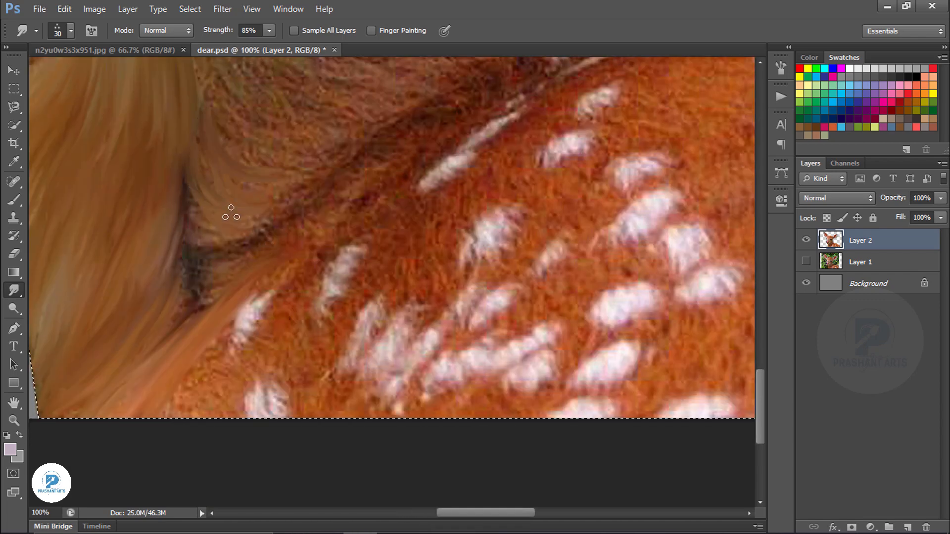
left_click_drag(186, 173, 213, 230)
left_click_drag(203, 247, 297, 213)
left_click_drag(194, 267, 253, 274)
left_click_drag(184, 215, 202, 239)
key("ctrl+alt+z")
left_click_drag(180, 191, 200, 228)
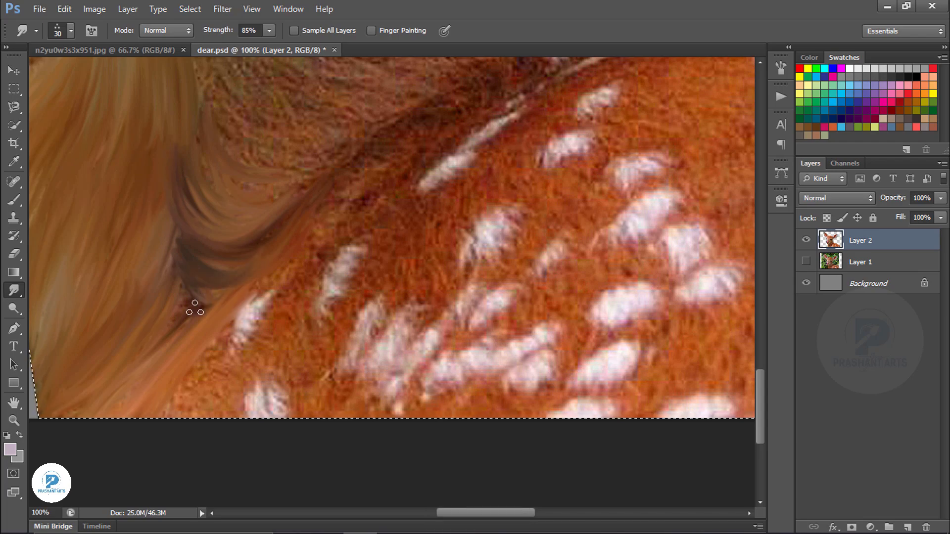
Smudge the fur below the dark crease and along the fold between the neck and the spotted shoulder
left_click_drag(190, 308, 116, 389)
left_click_drag(307, 199, 246, 296)
left_click_drag(318, 297, 256, 331)
left_click_drag(317, 253, 316, 320)
left_click_drag(364, 278, 262, 295)
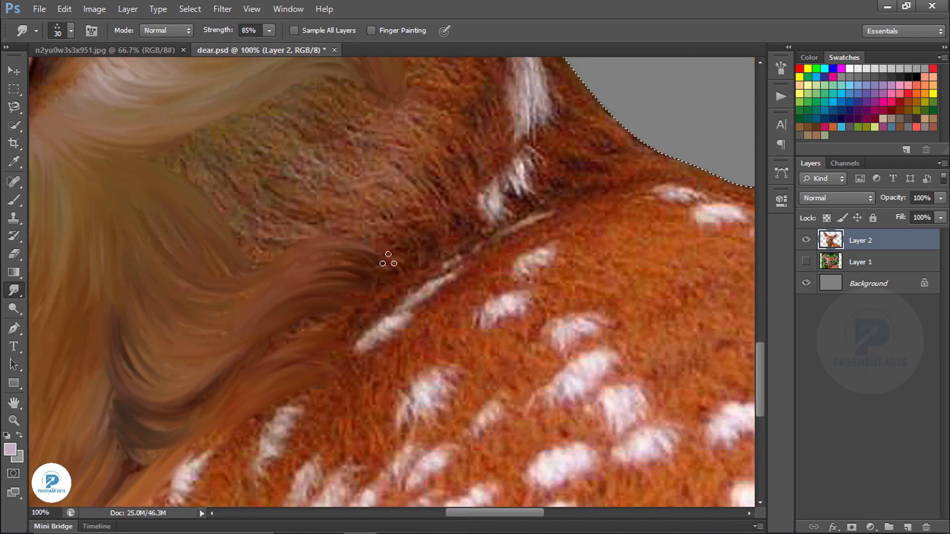
Smudge the rough neck fur between the jaw and the shoulder fold into curved strands, undoing unwanted strokes
left_click_drag(445, 225, 476, 339)
key("ctrl+alt+z")
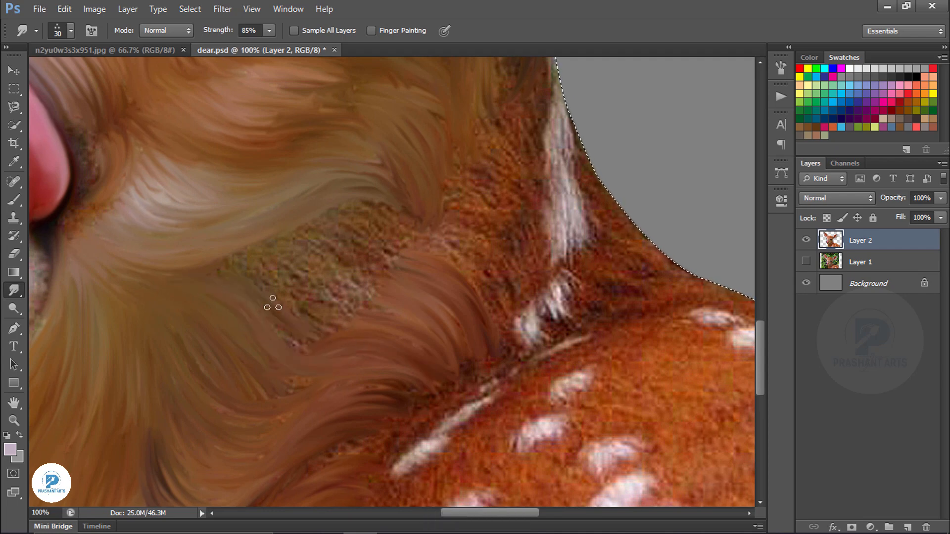
key("ctrl+alt+z")
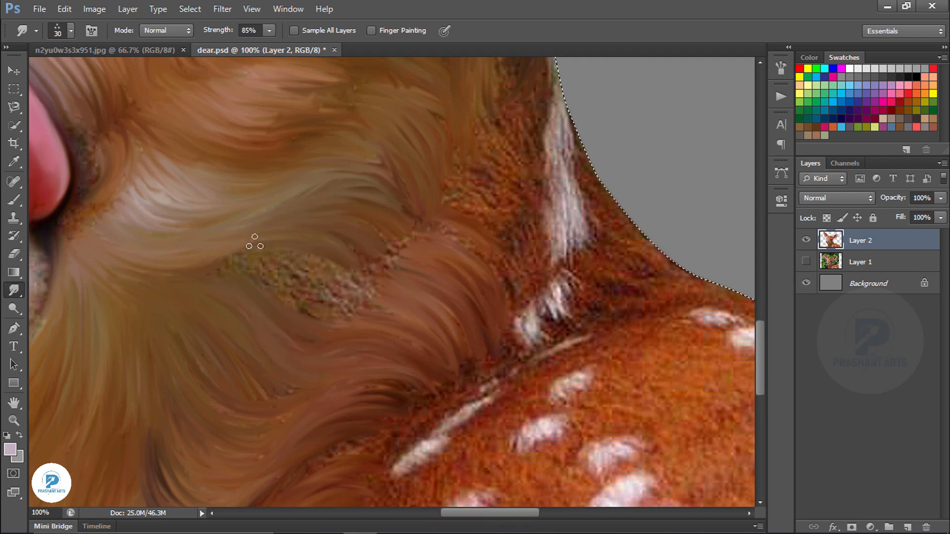
Smudge the fur along the back of the neck and its white stripe into strands
key("space")
left_click_drag(427, 229, 361, 303)
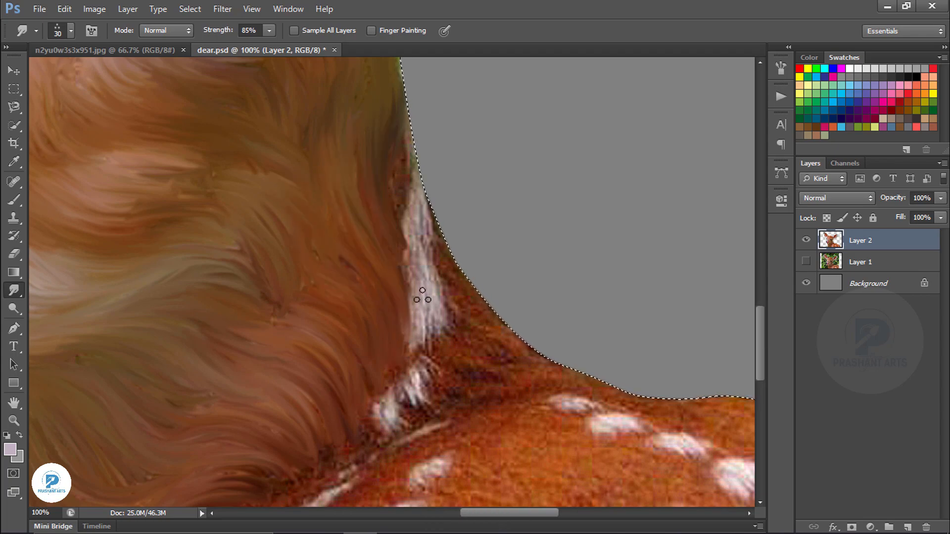
left_click_drag(422, 295, 416, 169)
mouse_move(438, 329)
left_mouse_down()
mouse_move(430, 255)
mouse_move(440, 341)
mouse_move(415, 347)
left_mouse_up()
key("space")
left_click_drag(271, 255, 272, 197)
scroll(361, 218, "down", 3)
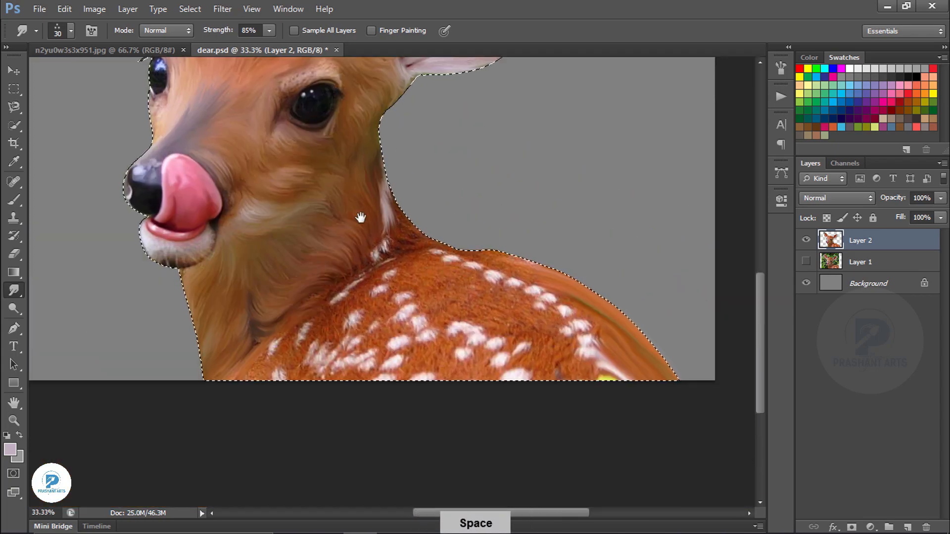
Set the smudge brush size to 25 and smudge the first white spots and fur along the top of the back
scroll(360, 217, "up", 4)
key("bracketleft")
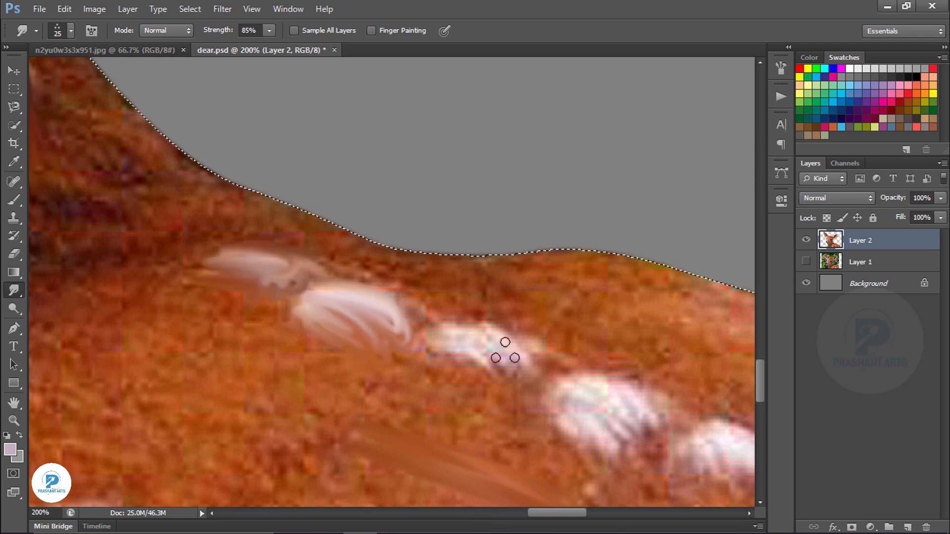
key("space")
mouse_move(314, 227)
left_mouse_down()
mouse_move(382, 185)
mouse_move(337, 280)
mouse_move(322, 189)
mouse_move(392, 174)
left_mouse_up()
key("space")
mouse_move(341, 316)
left_mouse_down()
mouse_move(533, 180)
mouse_move(592, 162)
left_mouse_up()
left_click_drag(366, 386, 512, 254)
Smudge the rough dark fur where the white neck stripe meets the shoulder and back edge into flowing strands
key("space")
left_click_drag(606, 111, 242, 354)
left_click_drag(386, 243, 158, 372)
key("space")
left_click_drag(317, 149, 235, 326)
left_click_drag(277, 217, 275, 162)
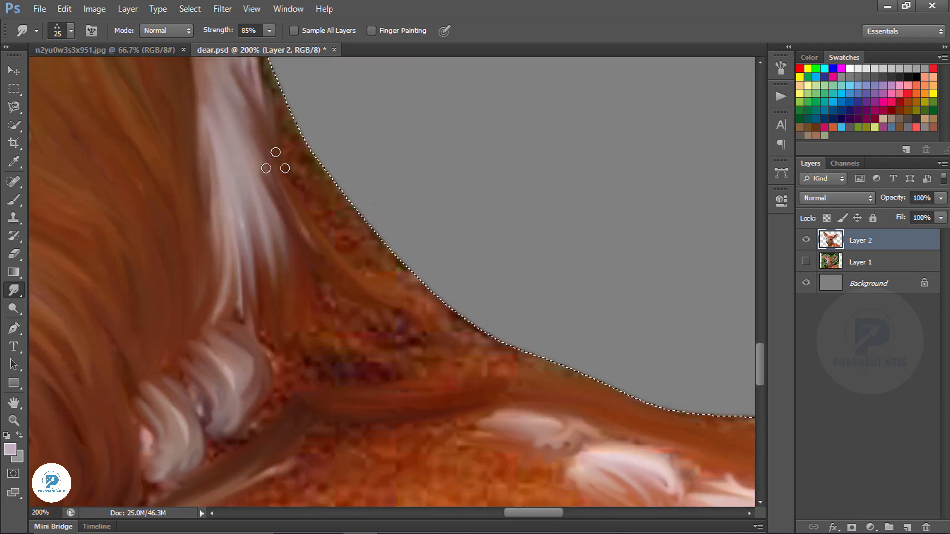
left_click_drag(276, 99, 327, 183)
key("space")
left_click_drag(376, 348, 348, 250)
mouse_move(386, 277)
left_mouse_down()
mouse_move(275, 265)
mouse_move(231, 339)
left_mouse_up()
key("space")
left_click_drag(287, 317, 340, 135)
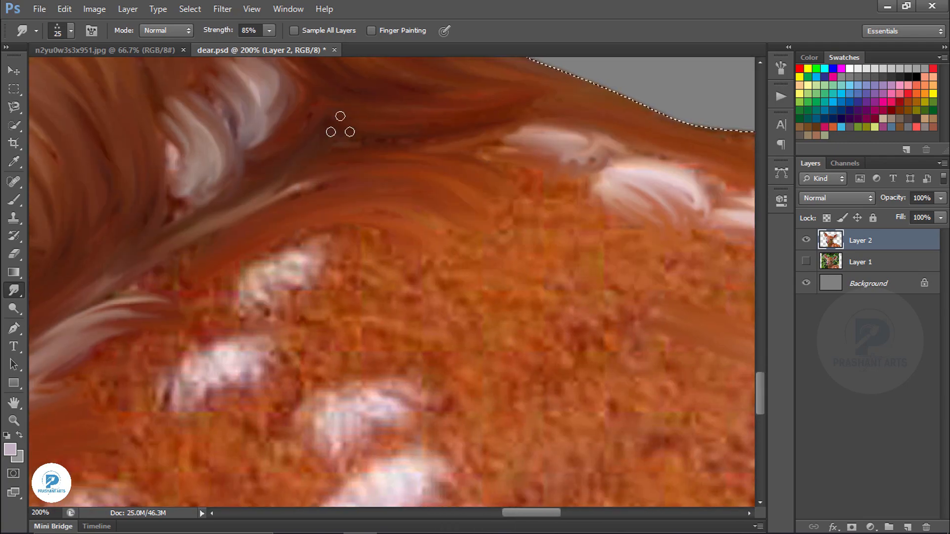
Smudge the upper shoulder fur and the white spots bordering the neck fold into curved strands
left_click_drag(250, 309, 285, 269)
key("space")
mouse_move(410, 173)
left_mouse_down()
mouse_move(393, 153)
mouse_move(436, 60)
left_mouse_up()
left_click_drag(191, 233, 238, 193)
key("space")
left_click_drag(118, 297, 516, 78)
left_click_drag(342, 223, 371, 166)
left_click_drag(376, 212, 445, 139)
left_click_drag(144, 337, 188, 253)
left_click_drag(240, 199, 225, 277)
Smudge the larger white spot beside the neck fold and its surrounding orange fur into soft swirls
key("ctrl+minus")
key("ctrl+minus")
key("ctrl+minus")
key("ctrl+minus")
key("ctrl+equal")
key("ctrl+equal")
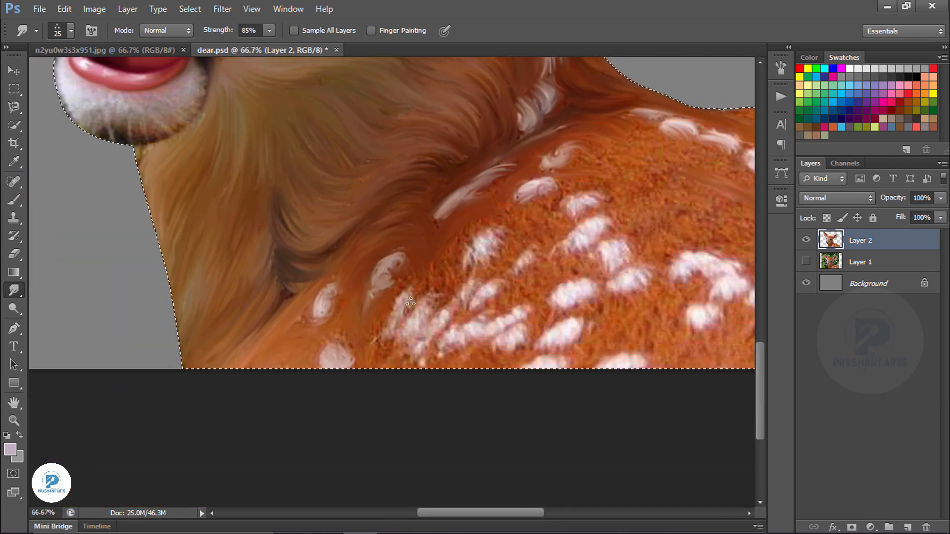
key("ctrl+equal")
key("ctrl+equal")
key("space")
mouse_move(420, 194)
left_mouse_down()
mouse_move(424, 187)
mouse_move(135, 281)
left_mouse_up()
mouse_move(361, 203)
left_mouse_down()
mouse_move(426, 144)
mouse_move(351, 238)
left_mouse_up()
left_click_drag(431, 223, 463, 181)
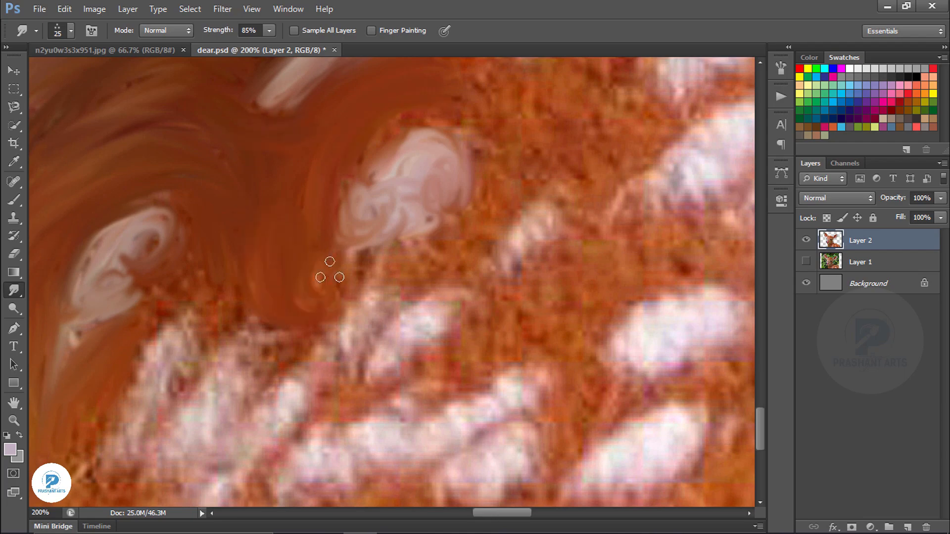
left_click_drag(329, 272, 435, 250)
left_click_drag(411, 99, 539, 148)
Smudge the orange shoulder fur between the neck fold and the first row of spots along the spine
key("space")
left_click_drag(528, 99, 324, 272)
key("space")
left_click_drag(588, 124, 368, 282)
left_click_drag(555, 163, 613, 193)
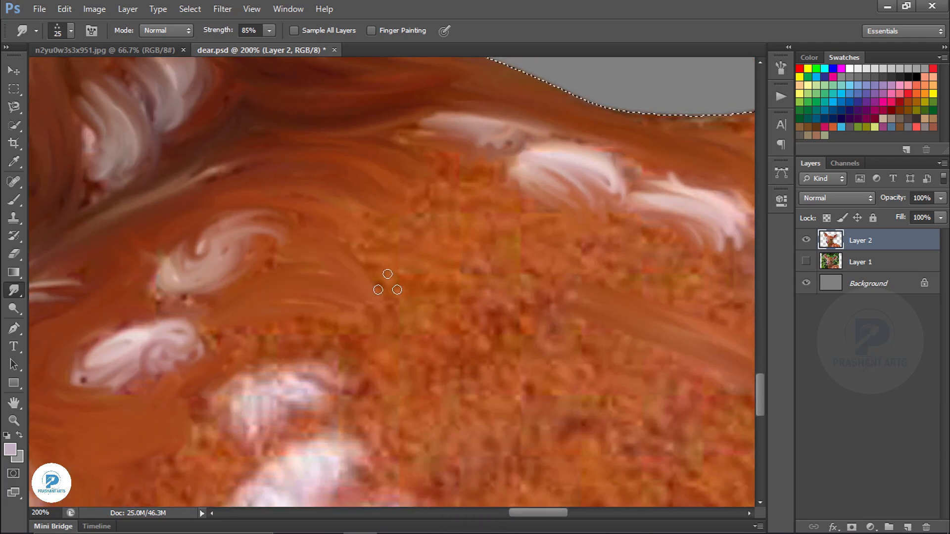
key("space")
left_click_drag(495, 312, 259, 284)
left_click_drag(347, 277, 257, 198)
Smudge the next white spots along the spine and the grainy fur just beneath them
key("space")
mouse_move(602, 249)
left_mouse_down()
mouse_move(312, 195)
mouse_move(452, 208)
mouse_move(515, 159)
mouse_move(386, 233)
mouse_move(349, 174)
mouse_move(329, 112)
left_mouse_up()
key("space")
left_click_drag(396, 183, 443, 203)
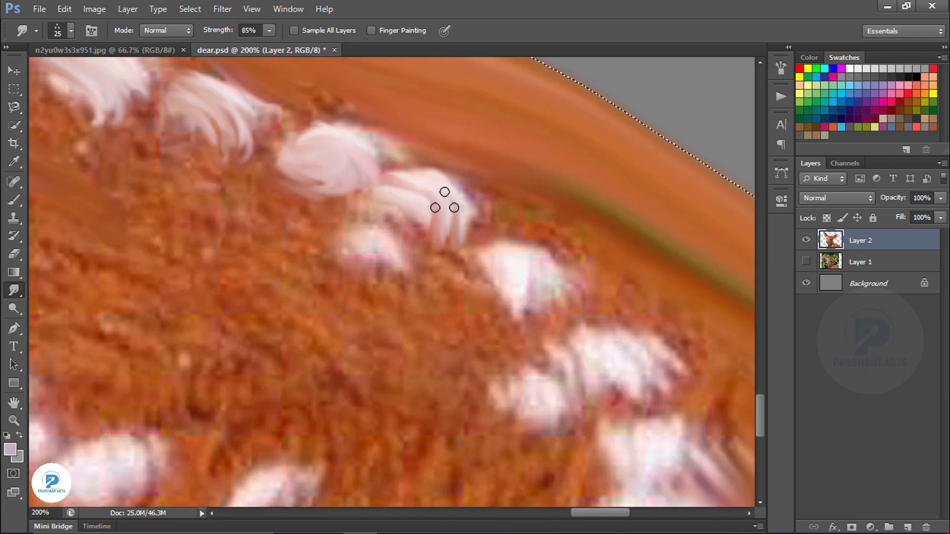
left_click_drag(357, 237, 396, 267)
key("space")
mouse_move(134, 160)
left_mouse_down()
mouse_move(360, 208)
mouse_move(297, 156)
left_mouse_up()
key("space")
left_click_drag(166, 200, 356, 170)
Smudge the grainy orange fur and the nearest white spot on the upper shoulder
key("ctrl+minus")
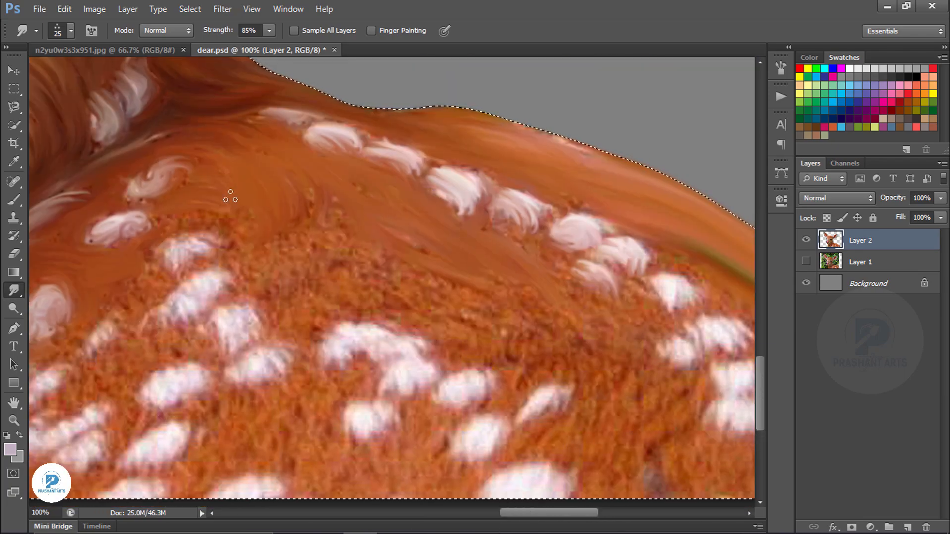
key("space")
left_click_drag(229, 198, 380, 191)
mouse_move(324, 225)
left_mouse_down()
mouse_move(297, 272)
mouse_move(364, 228)
mouse_move(435, 237)
left_mouse_up()
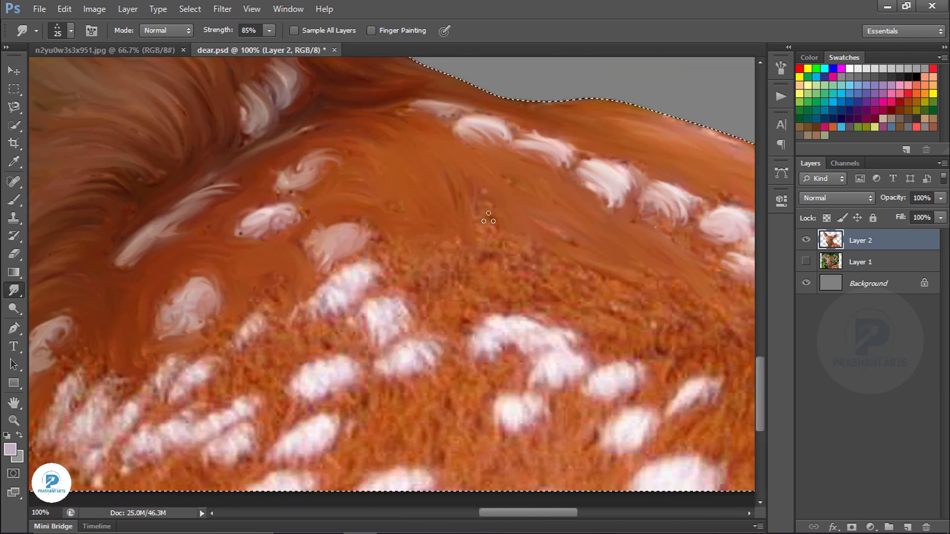
left_click_drag(487, 217, 450, 280)
left_click_drag(515, 237, 581, 280)
Change the foreground colour to a dark reddish brown
left_click(10, 449)
left_click(671, 239)
left_click(860, 142)
Smudge the fur in the middle of the upper shoulder into short curved strands
left_click_drag(533, 218, 555, 251)
left_click_drag(515, 239, 544, 273)
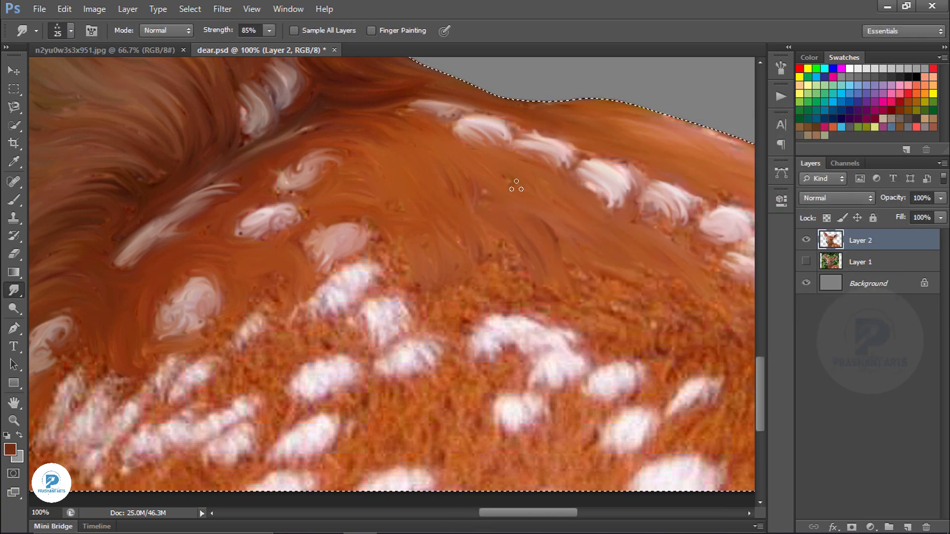
left_click_drag(534, 191, 564, 241)
left_click_drag(418, 168, 439, 187)
Smudge the fur below the spine spots into long curved strands running toward the rear of the body
key("space")
left_click_drag(560, 278, 386, 147)
left_click_drag(545, 174, 612, 277)
left_click_drag(666, 262, 471, 469)
key("space")
left_click_drag(490, 284, 515, 324)
left_click_drag(386, 175, 419, 198)
left_click_drag(339, 150, 374, 170)
Smudge the large cluster of white spots in the middle of the body and the fur above it
key("space")
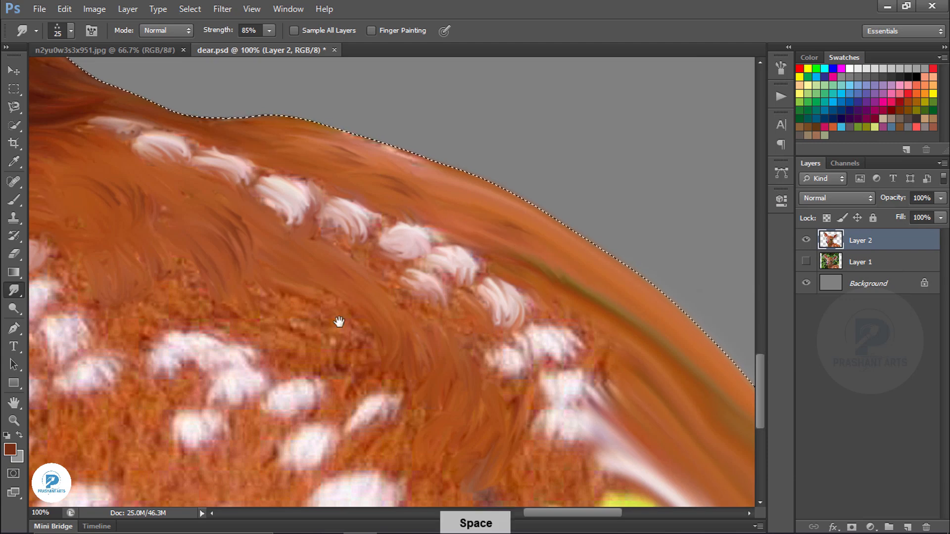
left_click_drag(298, 338, 397, 261)
left_click_drag(348, 301, 329, 329)
mouse_move(319, 266)
left_mouse_down()
mouse_move(306, 301)
mouse_move(267, 303)
left_mouse_up()
left_click_drag(359, 292, 354, 324)
Smudge the rearmost white spots and the fur beneath them down to the image's lower edge
key("space")
left_click_drag(556, 279, 369, 159)
left_click_drag(487, 227, 479, 257)
left_click_drag(467, 228, 455, 248)
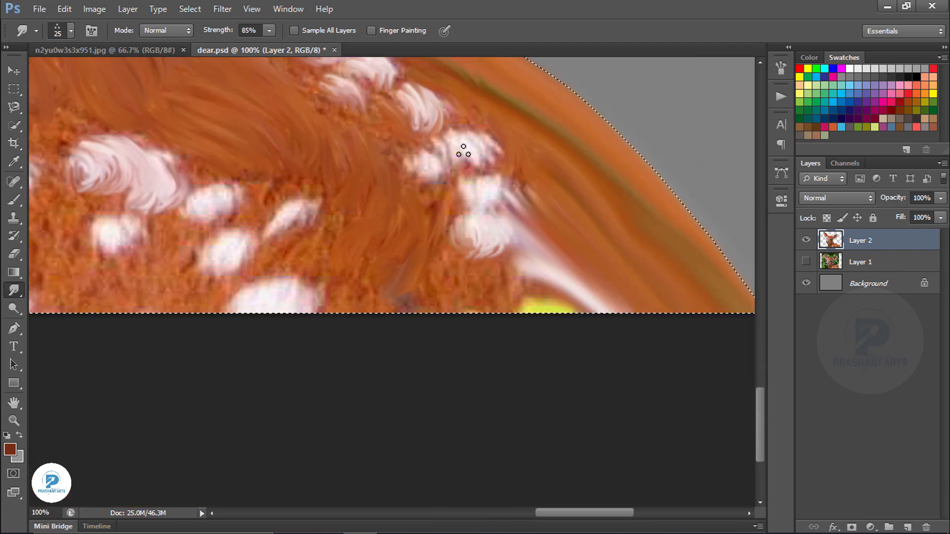
left_click_drag(480, 138, 490, 169)
left_click_drag(426, 262, 437, 312)
left_click_drag(465, 277, 470, 310)
left_click_drag(505, 267, 490, 309)
left_click_drag(415, 160, 444, 185)
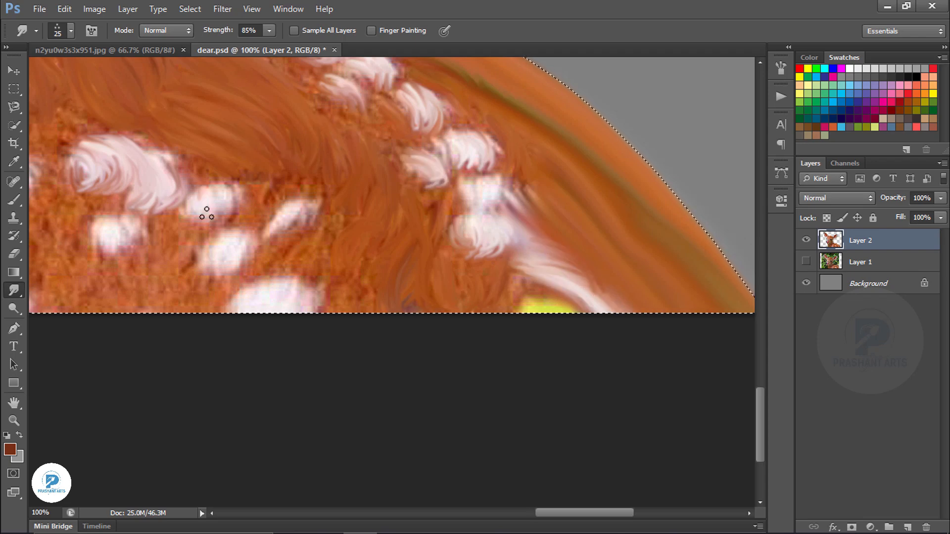
Smudge the remaining white spots on the lower body and shoulder, blending the fur around them
left_click_drag(210, 210, 247, 186)
left_click_drag(215, 270, 319, 205)
mouse_move(270, 292)
left_mouse_down()
mouse_move(302, 274)
mouse_move(318, 308)
left_mouse_up()
key("space")
mouse_move(273, 186)
left_mouse_down()
mouse_move(522, 199)
mouse_move(271, 219)
left_mouse_up()
mouse_move(222, 137)
left_mouse_down()
mouse_move(231, 170)
mouse_move(386, 231)
left_mouse_up()
key("space")
left_click_drag(349, 171, 332, 205)
left_click_drag(183, 262, 211, 288)
Smudge the dense group of white spots on the lower chest and the fur around it
key("space")
left_click_drag(79, 288, 390, 213)
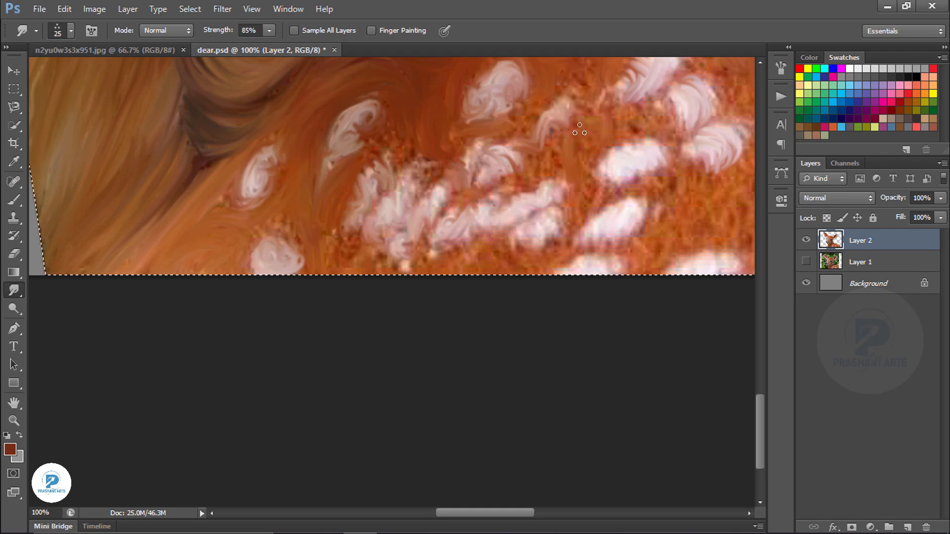
key("ctrl+minus")
key("ctrl+minus")
key("ctrl+equal")
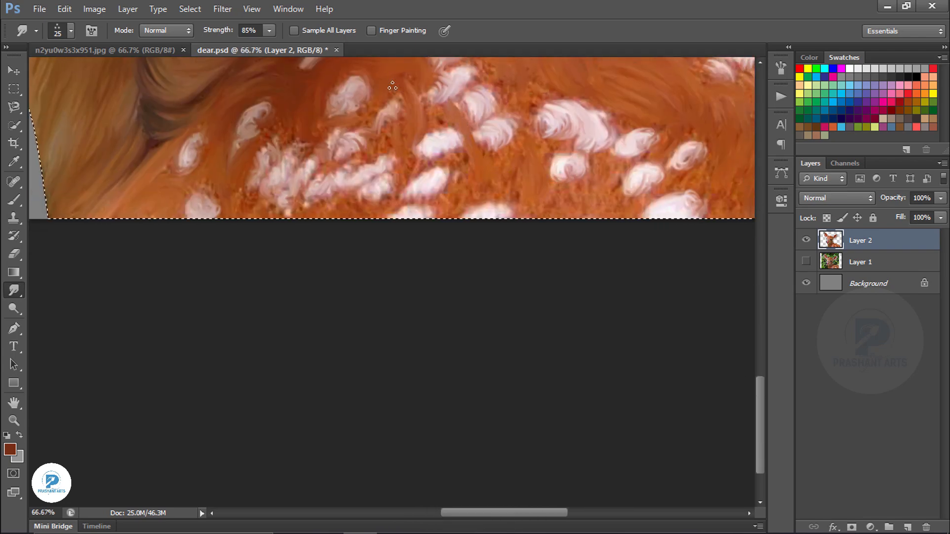
key("space")
left_click(433, 160, "alt")
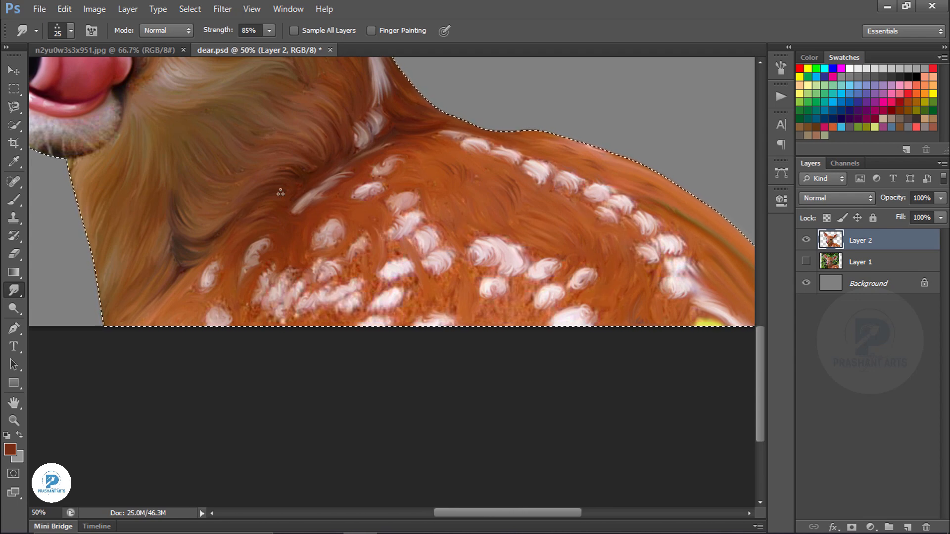
Inspect the painted neck, face and eye area for fur that still looks rough
key("ctrl+d")
key("ctrl+minus")
key("space")
left_click_drag(294, 67, 379, 274)
key("ctrl+equal")
key("ctrl+equal")
key("ctrl+equal")
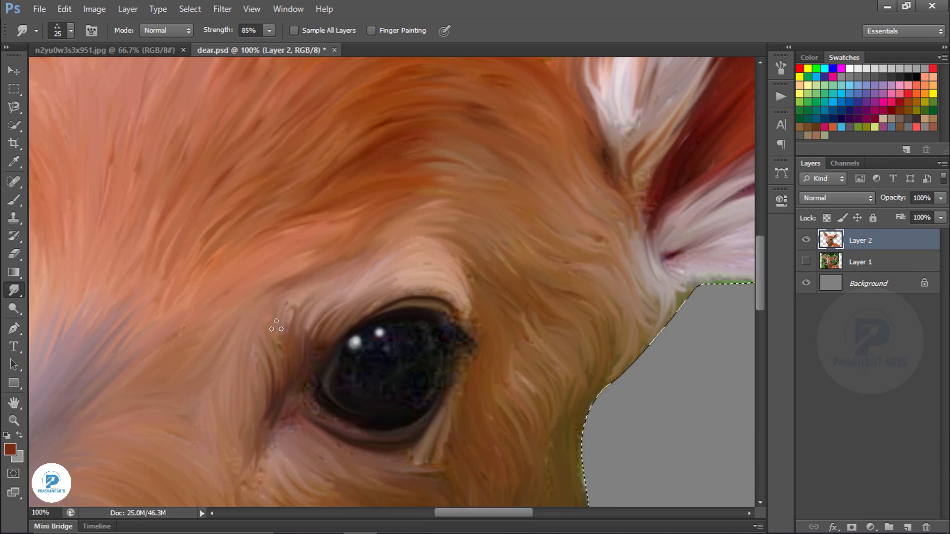
key("ctrl+minus")
key("ctrl+minus")
key("ctrl+minus")
Smudge the white fur along the inner edge of the unpainted ear into strands down to its base
key("space")
key("ctrl+equal")
key("ctrl+equal")
key("ctrl+equal")
mouse_move(375, 202)
left_mouse_down()
mouse_move(516, 375)
mouse_move(552, 339)
left_mouse_up()
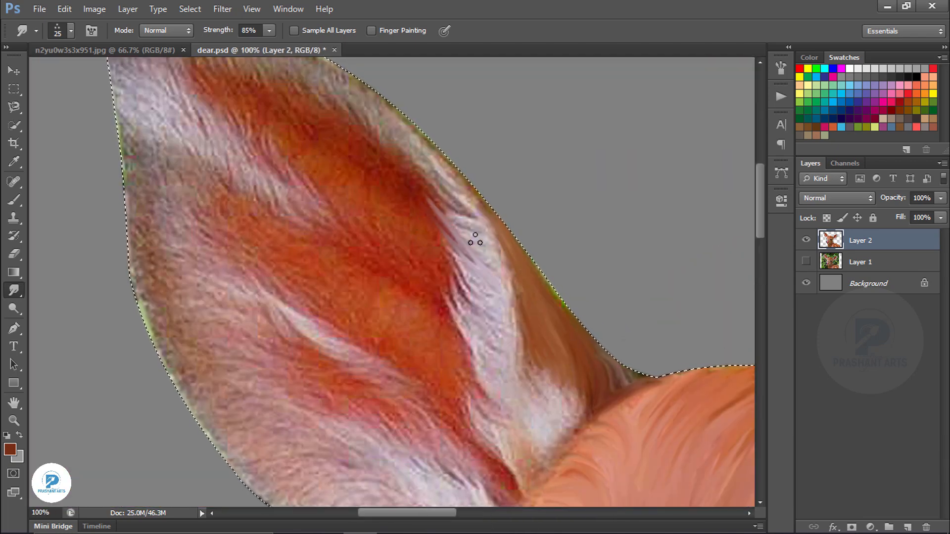
left_click_drag(475, 240, 403, 159)
left_click_drag(483, 285, 445, 248)
left_click_drag(496, 366, 453, 309)
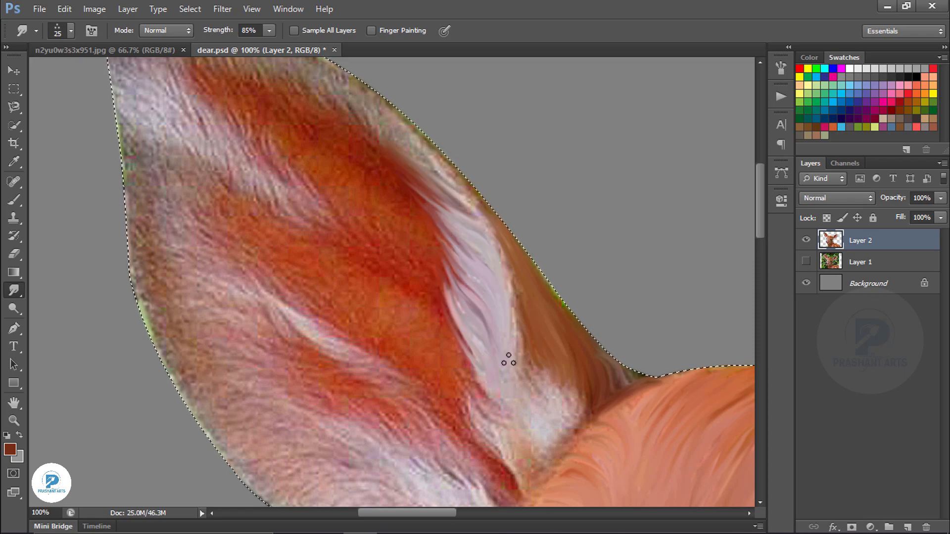
left_click_drag(482, 398, 457, 336)
left_click_drag(497, 417, 482, 388)
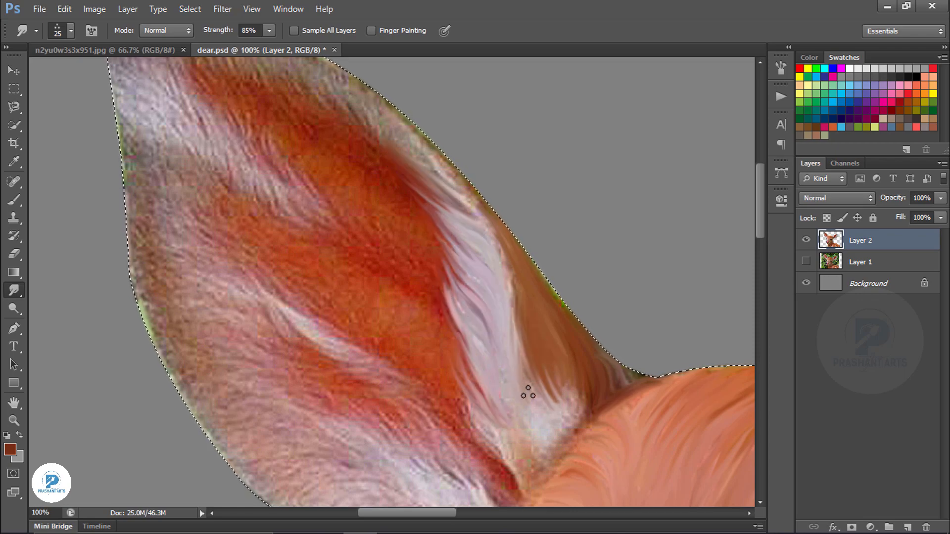
left_click_drag(535, 427, 520, 373)
Smudge the pale fur along the ear's upper rim into strands from the middle toward the tip
key("ctrl+minus")
key("ctrl+equal")
key("ctrl+equal")
key("ctrl+minus")
scroll(431, 216, "up", 3)
mouse_move(443, 304)
left_mouse_down()
mouse_move(354, 233)
mouse_move(366, 243)
left_mouse_up()
left_click_drag(311, 201, 351, 246)
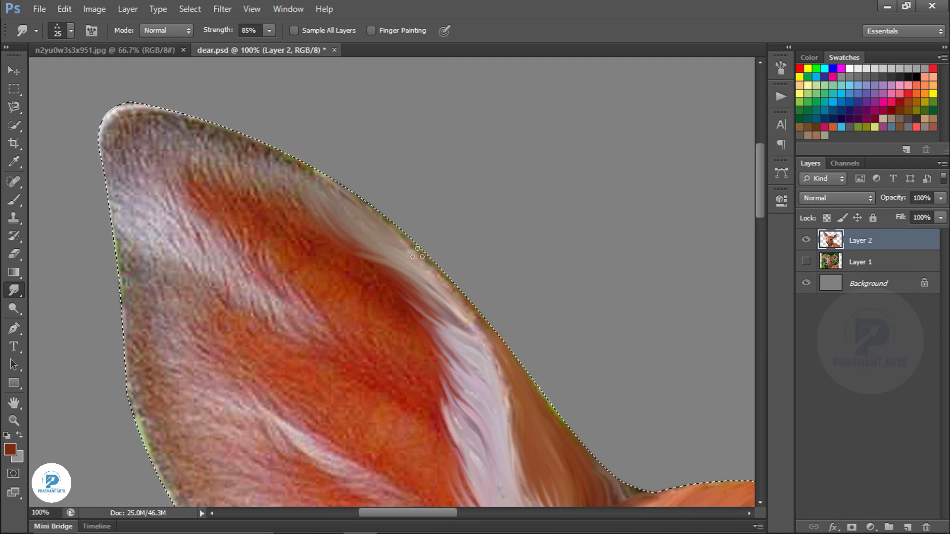
left_click_drag(368, 205, 468, 314)
left_click_drag(269, 171, 307, 217)
left_click_drag(219, 152, 258, 199)
mouse_move(193, 129)
left_mouse_down()
mouse_move(276, 165)
mouse_move(185, 124)
left_mouse_up()
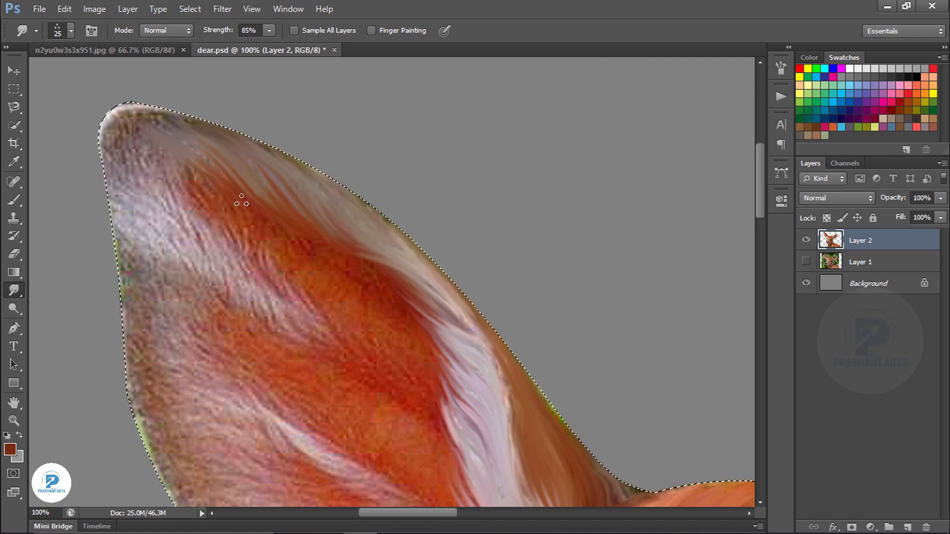
Smudge the ear tip and the reddish fur inside the upper ear into flowing strands
mouse_move(240, 204)
left_mouse_down()
mouse_move(191, 151)
mouse_move(124, 115)
left_mouse_up()
left_click_drag(208, 203, 164, 142)
left_click_drag(258, 223, 367, 269)
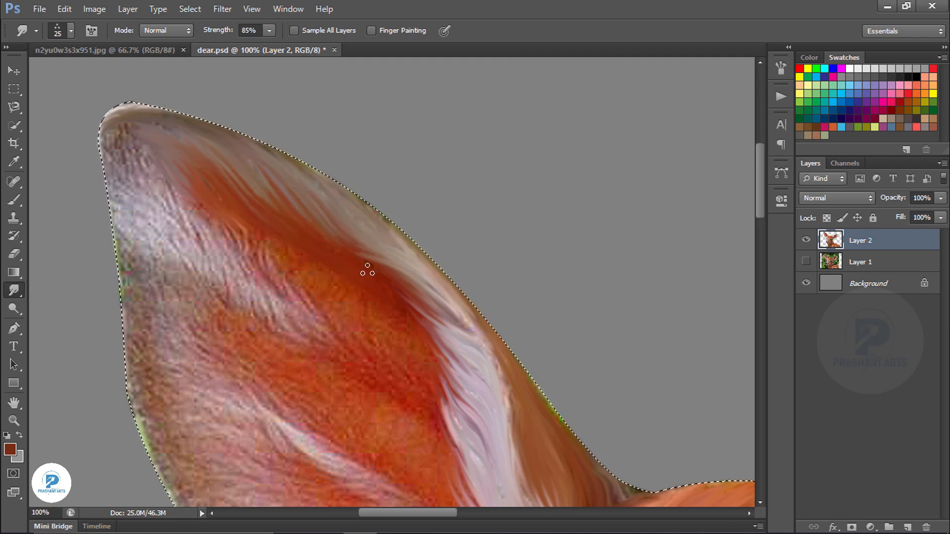
left_click_drag(235, 248, 269, 320)
mouse_move(256, 255)
left_mouse_down()
mouse_move(363, 361)
mouse_move(356, 334)
left_mouse_up()
left_click_drag(230, 218, 263, 276)
mouse_move(159, 193)
left_mouse_down()
mouse_move(196, 257)
mouse_move(210, 258)
left_mouse_up()
left_click_drag(222, 225, 245, 277)
Smudge the white fur below the ear tip and along the ear's outer edge into strands
left_click_drag(129, 132, 148, 185)
left_click_drag(112, 143, 161, 287)
left_click_drag(118, 210, 137, 284)
mouse_move(153, 243)
left_mouse_down()
mouse_move(198, 321)
mouse_move(208, 316)
left_mouse_up()
left_click_drag(198, 262, 250, 351)
Smudge the reddish fur and the white streak in the middle of the ear into flowing strands
left_click_drag(321, 339, 260, 208)
left_click_drag(341, 293, 257, 197)
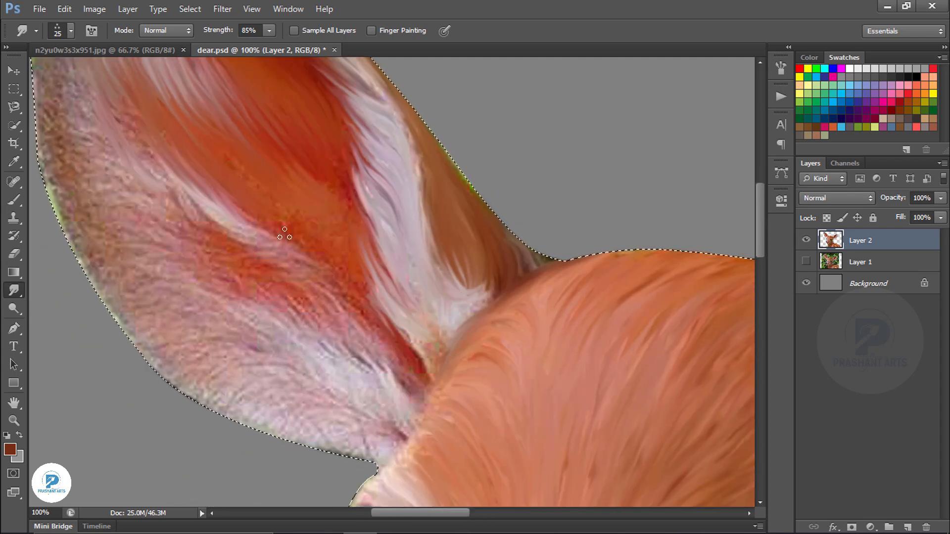
left_click_drag(135, 169, 278, 228)
left_click_drag(198, 111, 235, 171)
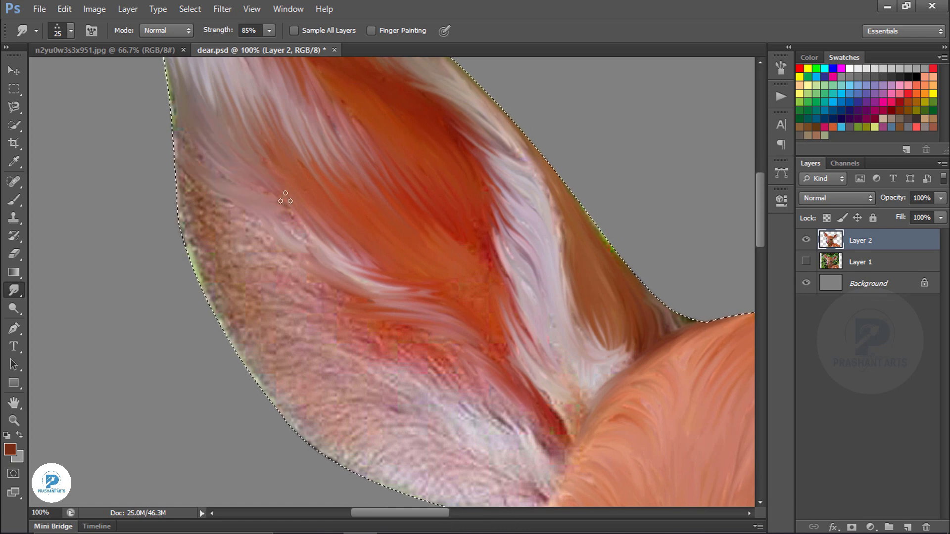
Smudge the brownish fur along the upper part of the ear's outer edge inward into strands
left_click_drag(184, 141, 248, 203)
mouse_move(182, 171)
left_mouse_down()
mouse_move(218, 223)
mouse_move(267, 248)
left_mouse_up()
key("ctrl+alt+z")
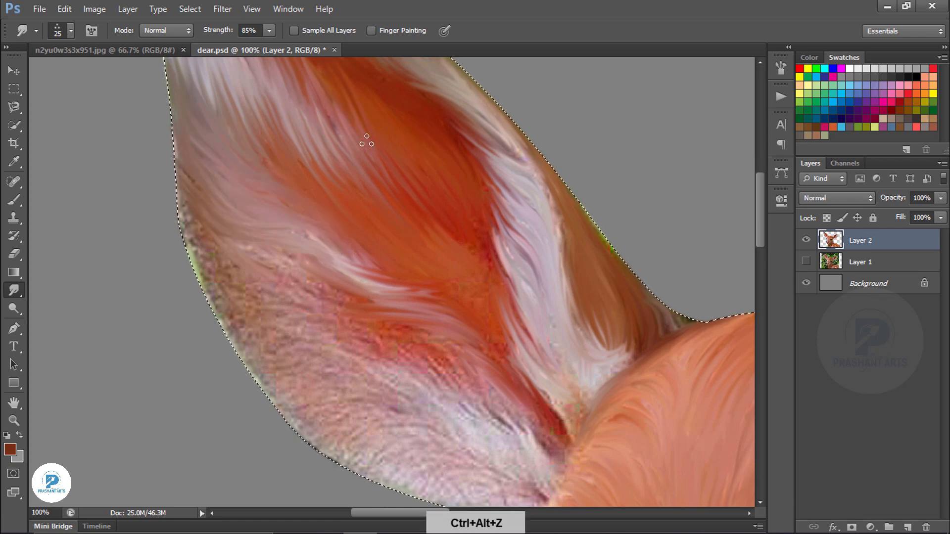
Smudge the pale pink fur along the ear's lower edge into strands running toward its base
left_click_drag(465, 214, 411, 106)
left_click_drag(332, 356, 441, 387)
left_click_drag(317, 329, 396, 342)
left_click_drag(262, 290, 363, 303)
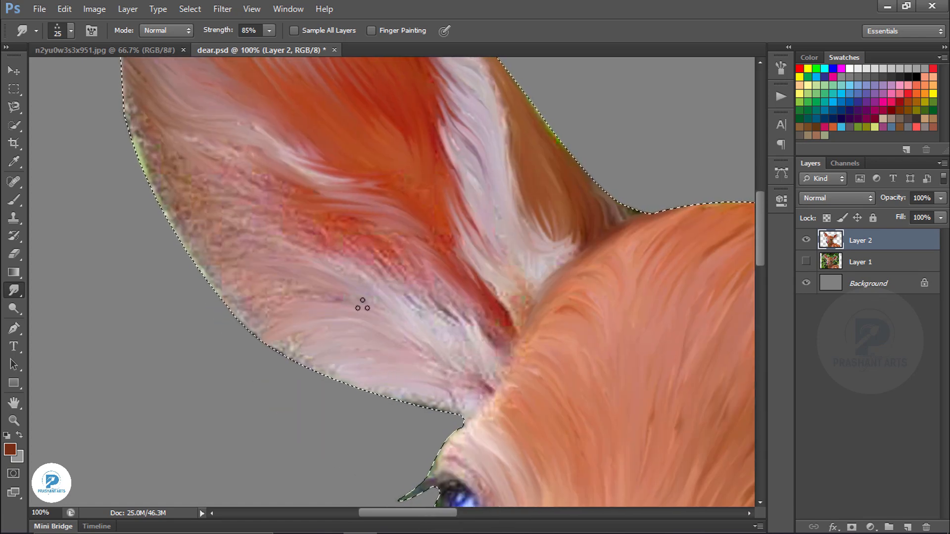
left_click_drag(255, 327, 341, 342)
left_click_drag(262, 346, 347, 371)
Smudge the remaining speckled fur from the ear's outer edge across the lower red patch into long strands
mouse_move(137, 116)
left_mouse_down()
mouse_move(194, 161)
mouse_move(232, 152)
left_mouse_up()
left_click_drag(186, 152, 292, 188)
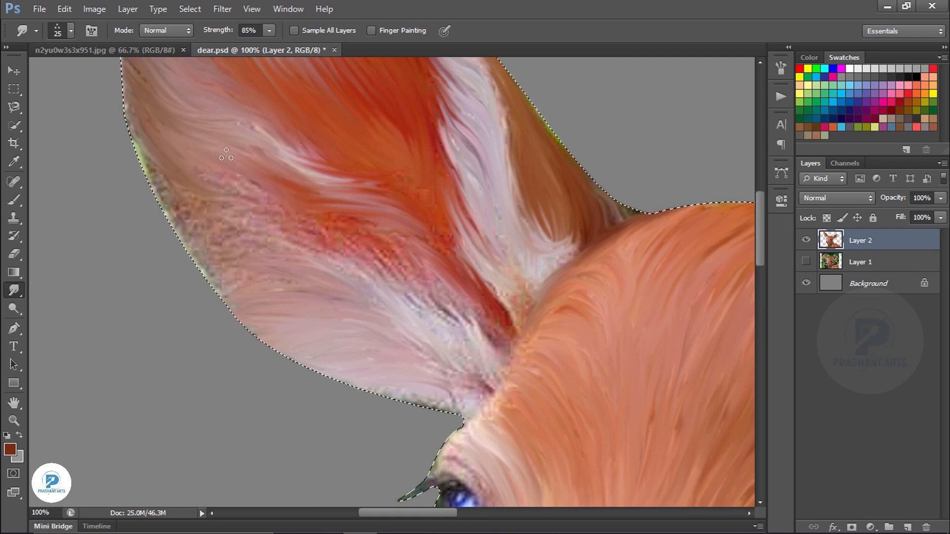
left_click_drag(171, 181, 287, 218)
left_click_drag(198, 223, 376, 265)
left_click_drag(130, 129, 183, 193)
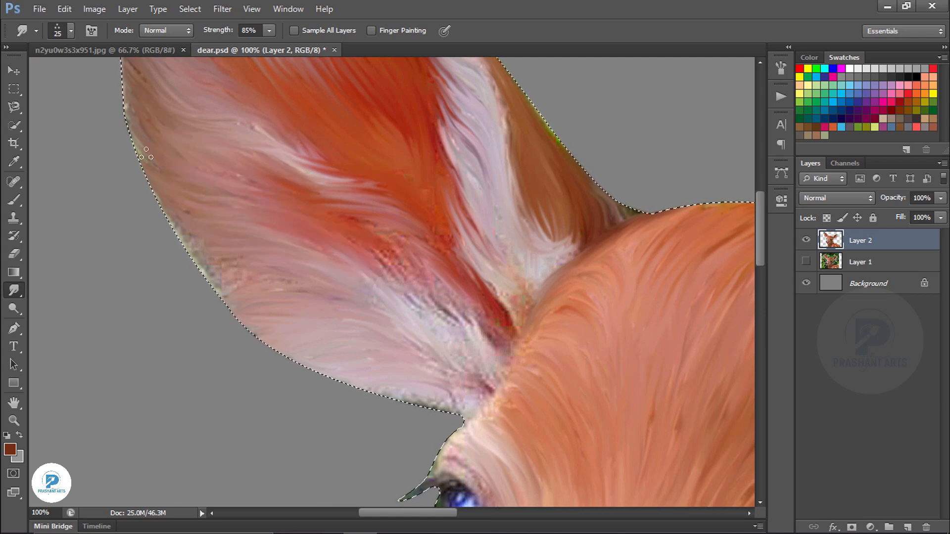
left_click_drag(355, 238, 157, 210)
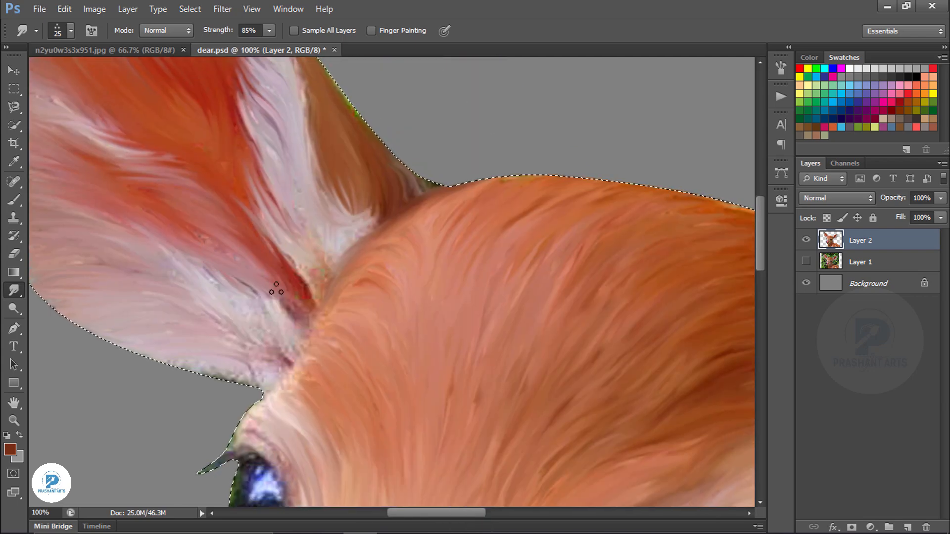
Smudge the fur at the ear's base and along the adjoining forehead edge above the far eye into strands
scroll(198, 248, "down", 3)
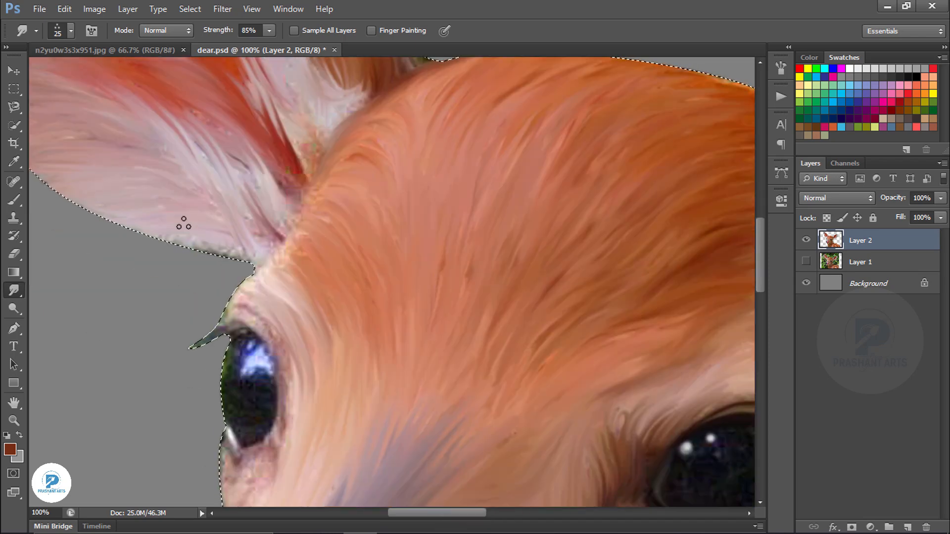
left_click_drag(281, 167, 298, 192)
left_click_drag(238, 301, 294, 364)
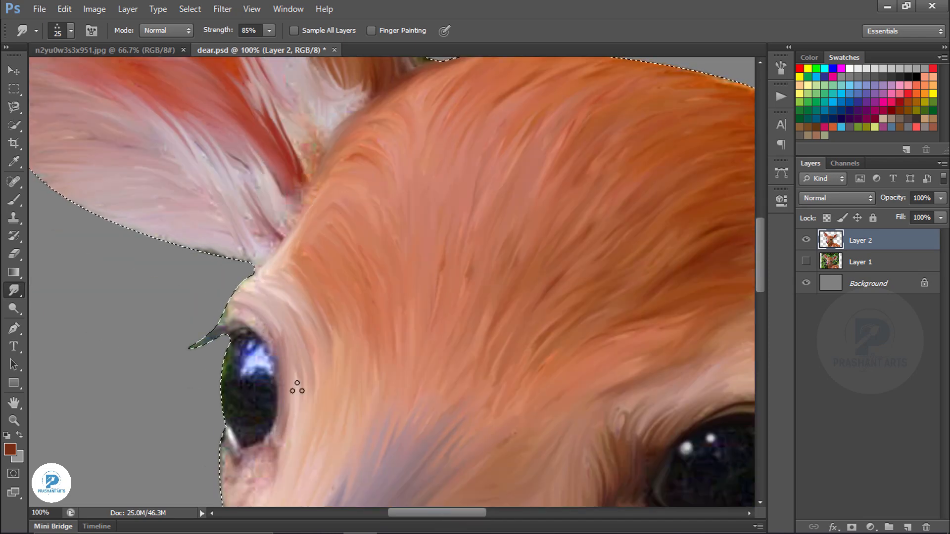
left_click_drag(265, 461, 335, 212)
Open the Selective Color adjustment for the Reds on the selected fawn
key("ctrl+minus")
key("ctrl+minus")
key("ctrl+minus")
key("ctrl+minus")
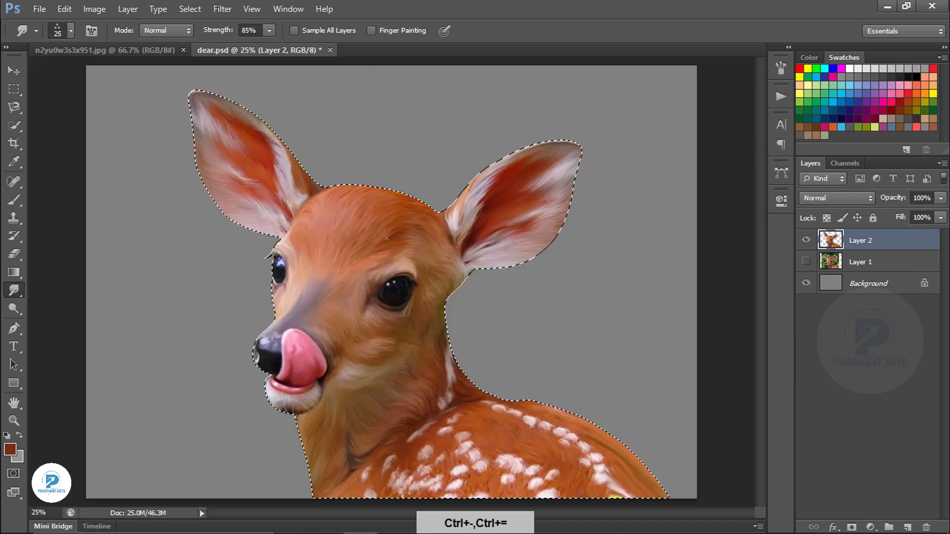
key("bracketright")
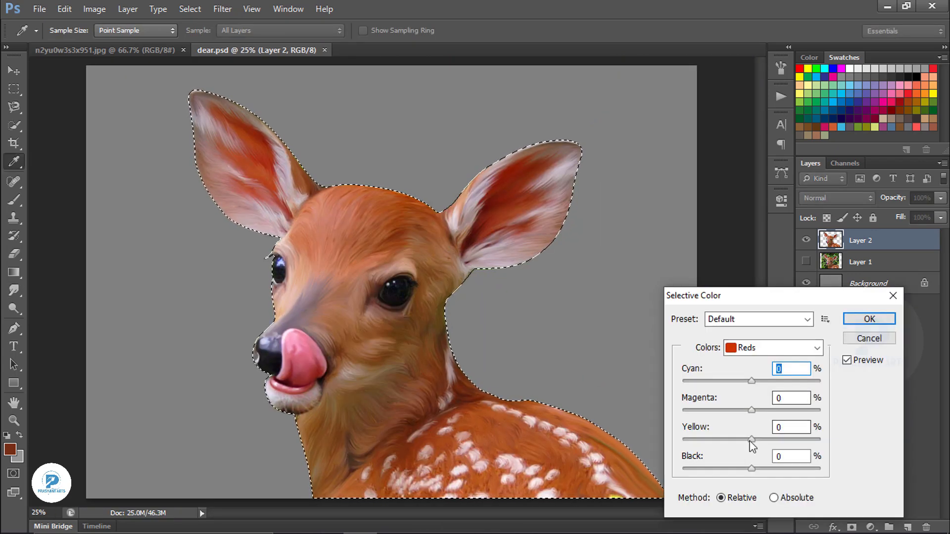
key("Tab")
key("Tab")
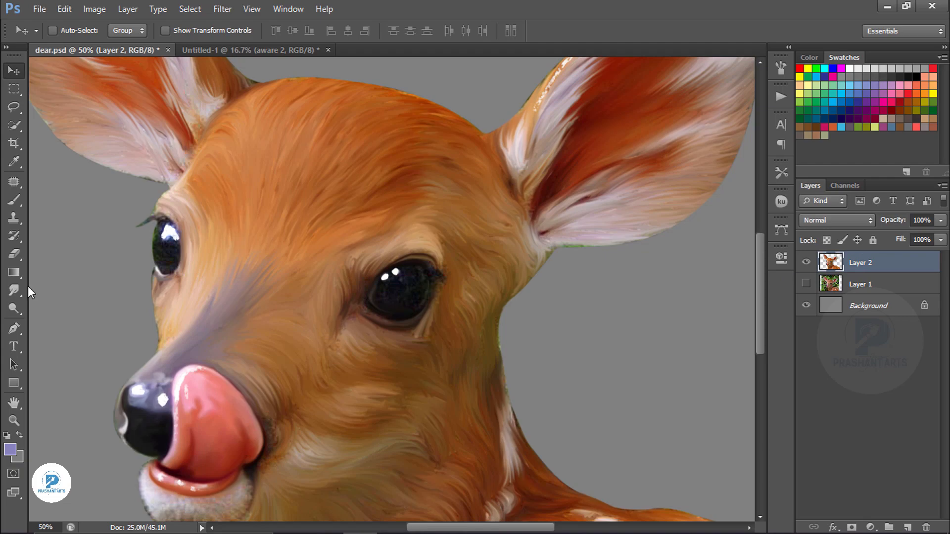
Switch to the Smudge tool with a soft round 70 px tip
key("r")
left_click(71, 30)
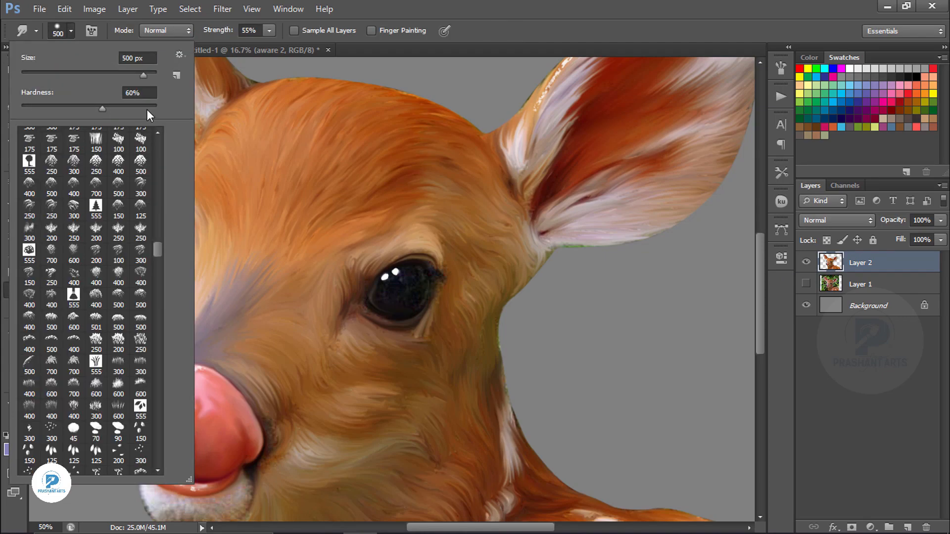
scroll(89, 297, "up", 5)
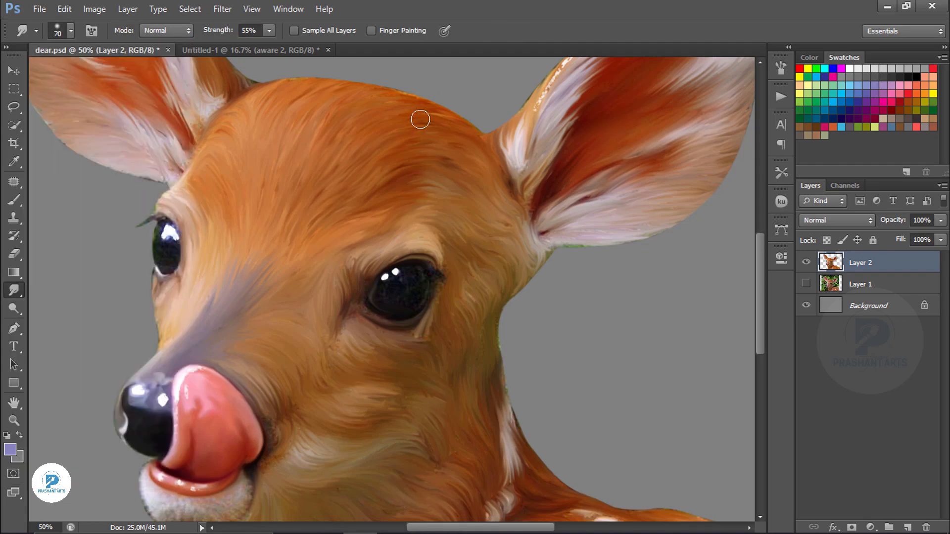
Smudge the blocky black eyeball of the near eye smooth at 80% strength, using a 20–25 px tip around its white highlights
key("ctrl+minus")
key("ctrl+equal")
key("ctrl+equal")
key("ctrl+equal")
key("ctrl+equal")
key("ctrl+equal")
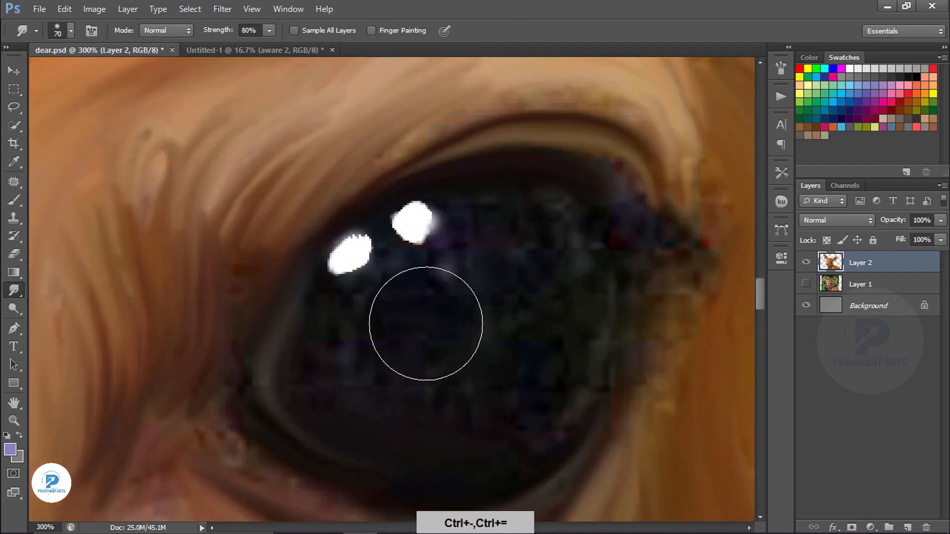
key("bracketleft")
key("bracketleft")
key("bracketleft")
key("bracketleft")
key("bracketleft")
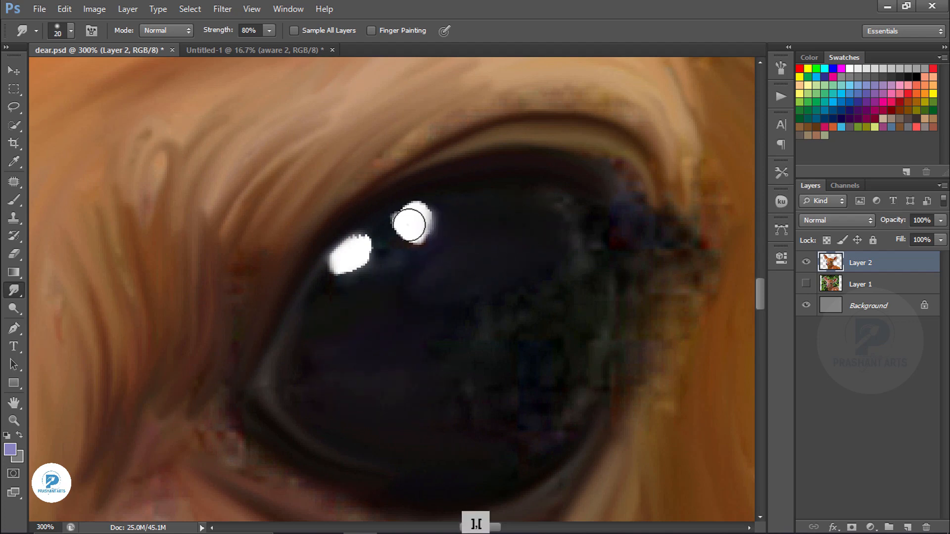
key("bracketleft")
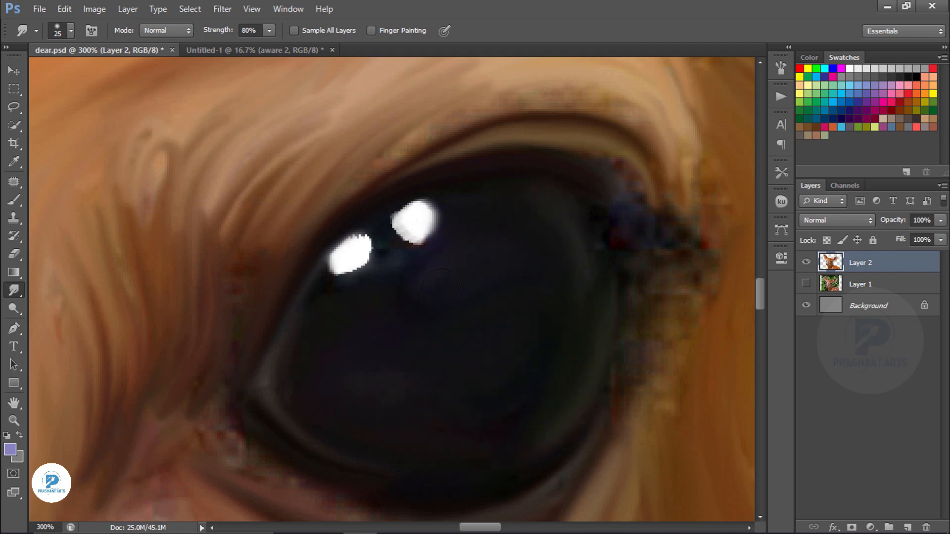
Smudge the near eye's lower eyelid and the fur beside its outer corner smooth with 25 and 15 px tips
key("bracketleft")
key("bracketleft")
scroll(554, 297, "down", 3)
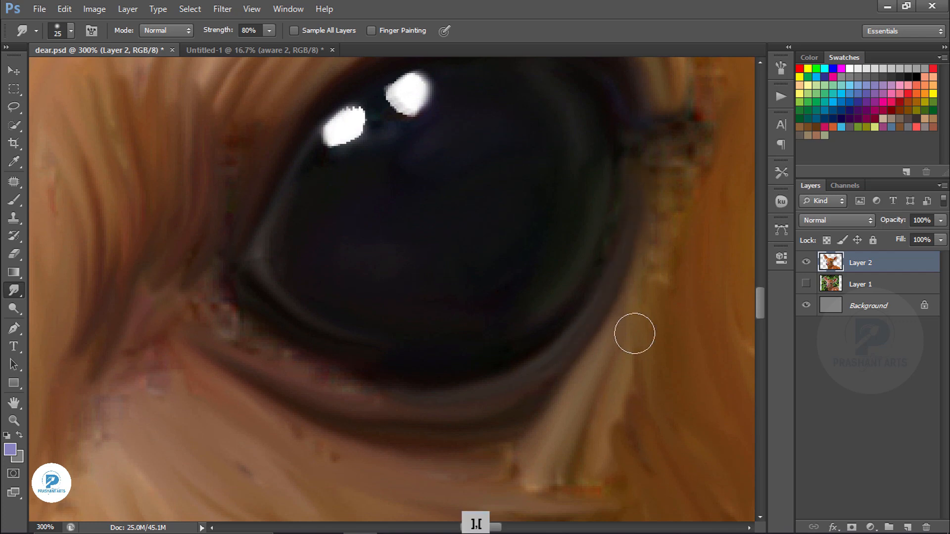
left_click_drag(262, 336, 386, 366)
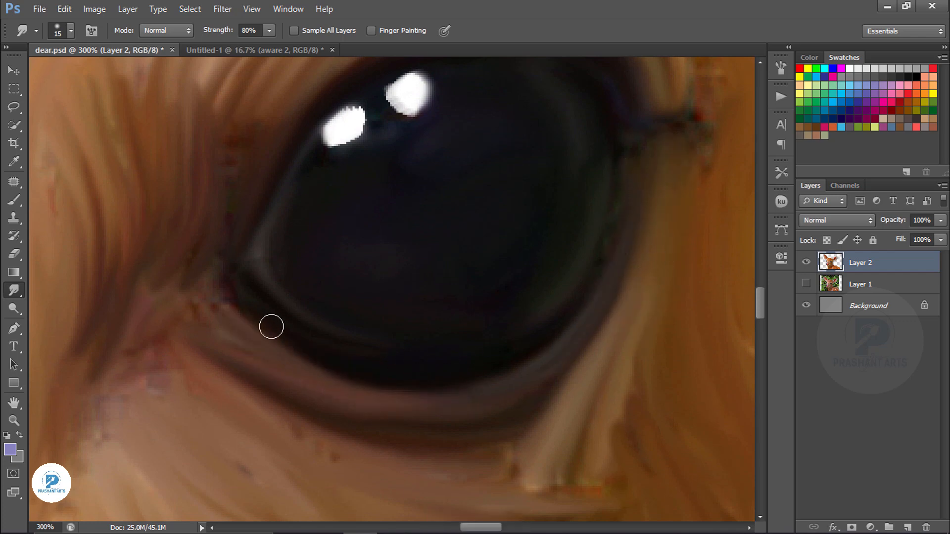
left_click_drag(502, 410, 336, 307)
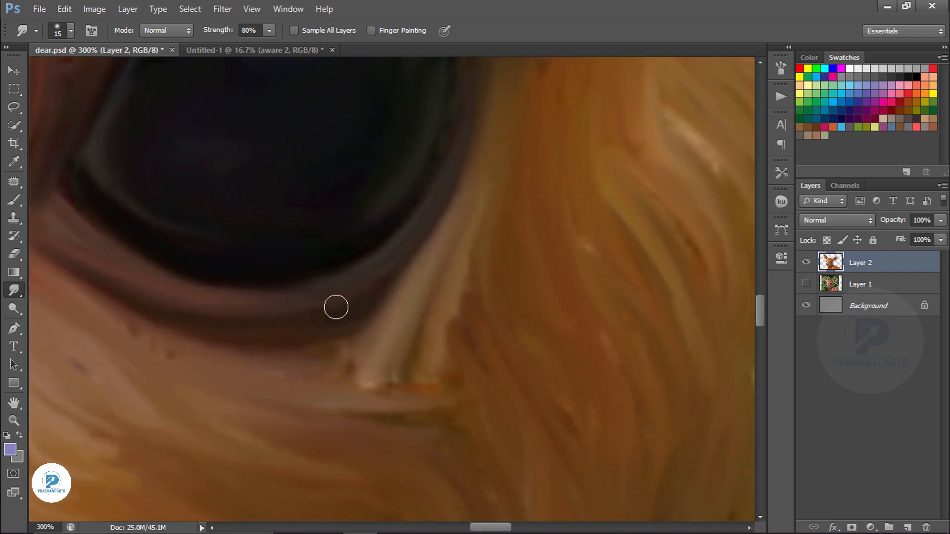
Smudge the near eye's upper eyelid smooth and pull its dark outer corner into eyelashes with an 8 px tip
left_click_drag(483, 146, 435, 328)
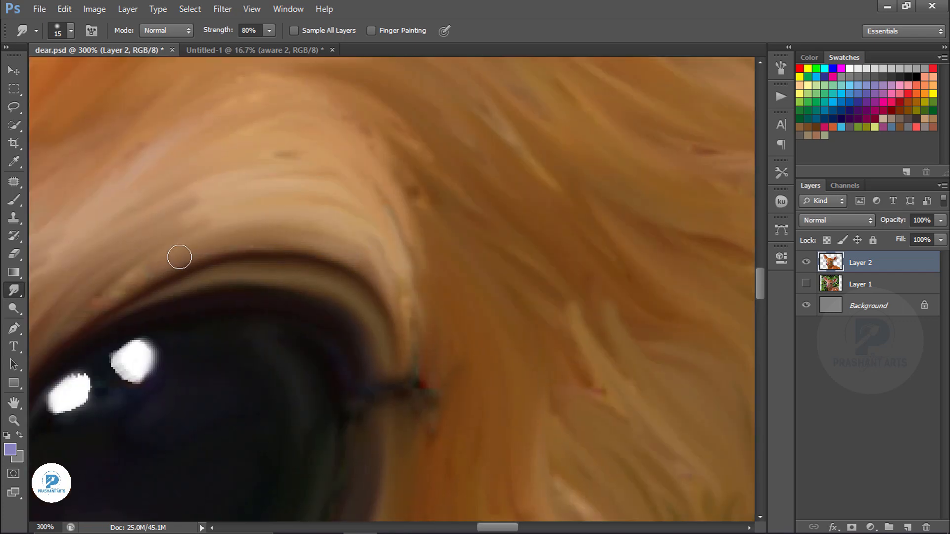
left_click_drag(178, 257, 191, 403)
key("ctrl+alt+z")
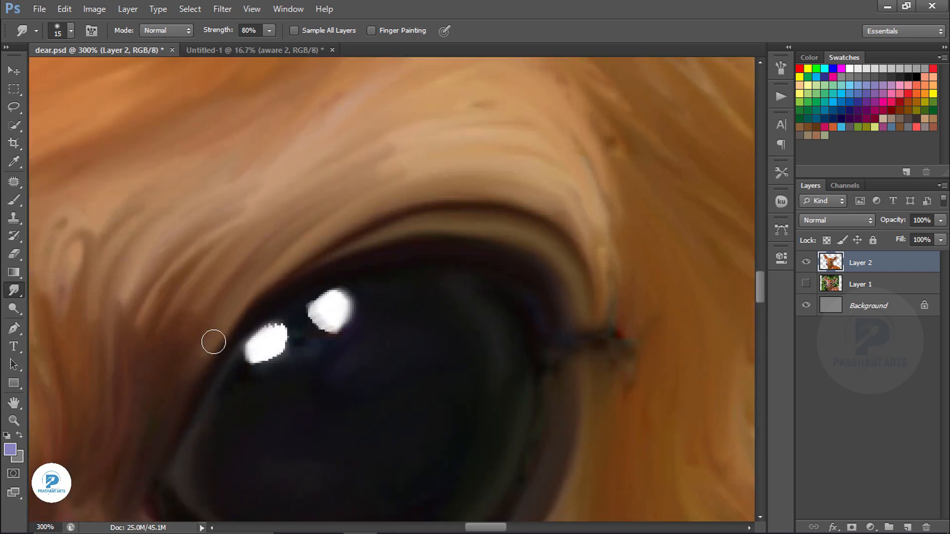
mouse_move(553, 65)
left_mouse_down()
mouse_move(354, 244)
mouse_move(227, 242)
mouse_move(420, 432)
left_mouse_up()
left_click_drag(421, 485, 404, 168)
left_click_drag(368, 199, 424, 176)
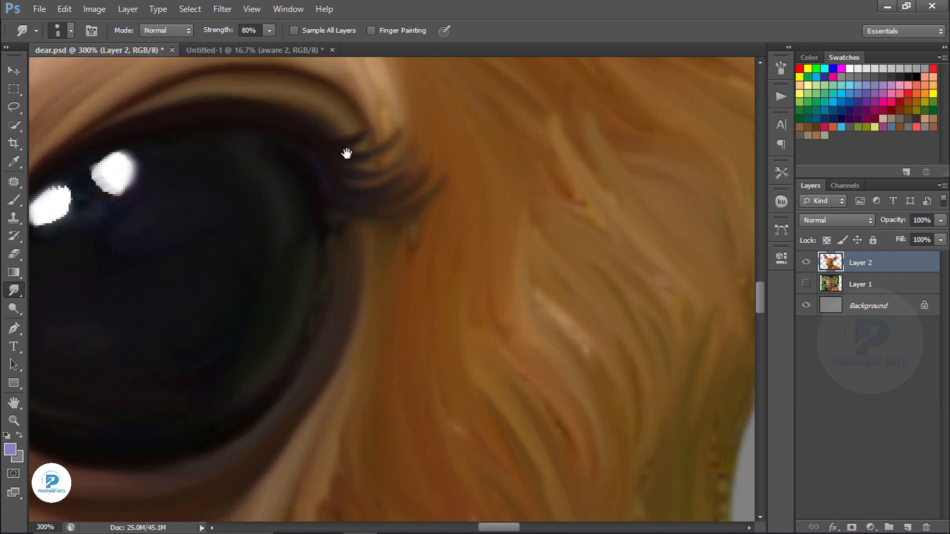
Smudge the far eye's black eyeball and its lower rim smooth with a 15 px tip
left_click_drag(346, 154, 523, 215)
key("ctrl+minus")
key("ctrl+minus")
key("ctrl+minus")
left_click_drag(343, 221, 482, 227)
key("ctrl+equal")
key("ctrl+equal")
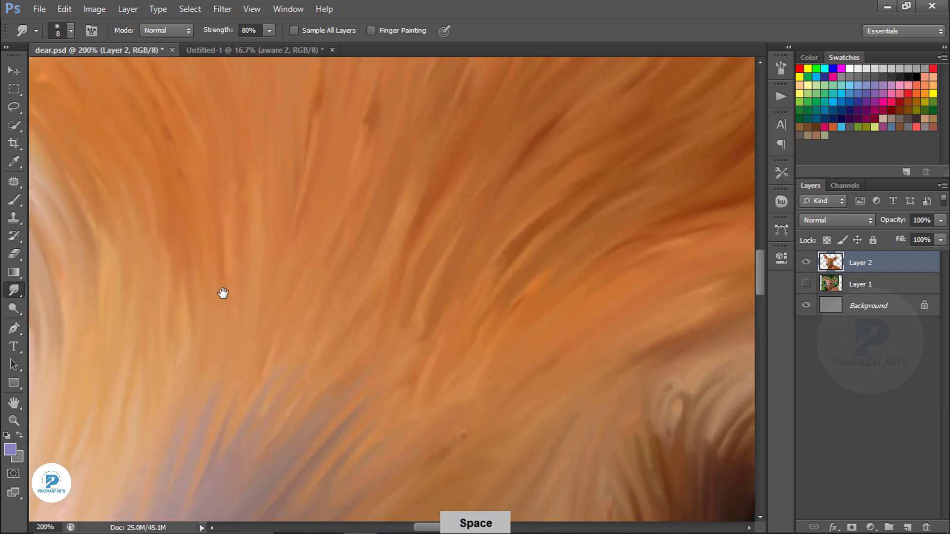
left_click_drag(220, 292, 614, 347)
key("ctrl+equal")
key("ctrl+equal")
key("bracketright")
key("bracketright")
key("bracketright")
mouse_move(201, 280)
left_mouse_down()
mouse_move(271, 229)
mouse_move(173, 361)
mouse_move(256, 398)
left_mouse_up()
key("bracketright")
left_click_drag(226, 468, 336, 350)
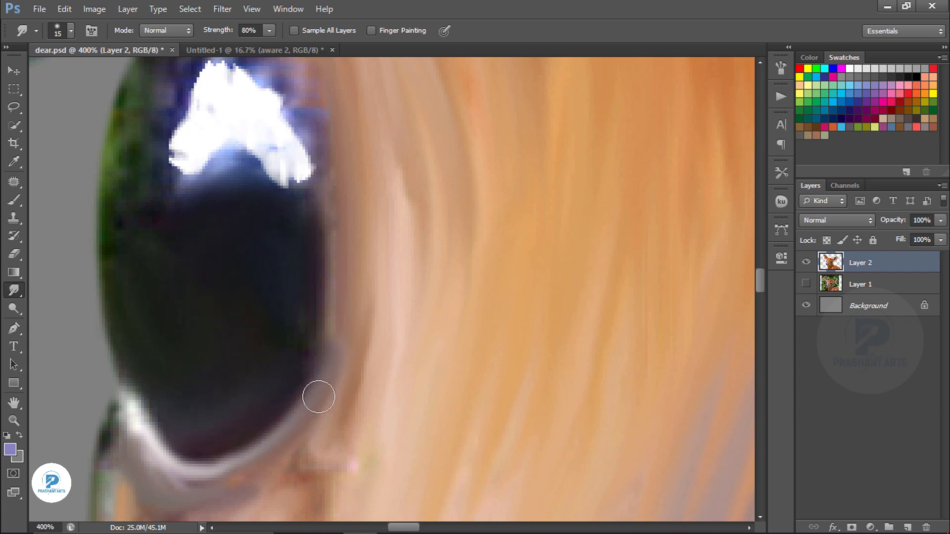
Smudge the far eye's inner edge, upper rim and the area around its white highlight smooth
left_click_drag(319, 397, 326, 203)
mouse_move(250, 186)
left_mouse_down()
mouse_move(336, 340)
mouse_move(270, 339)
left_mouse_up()
key("bracketright")
mouse_move(218, 355)
left_mouse_down()
mouse_move(231, 282)
mouse_move(416, 400)
mouse_move(380, 333)
left_mouse_up()
key("bracketleft")
key("bracketright")
Pull the far eye's lashes outward into curved strands with a 15 px tip, undoing unwanted strokes
left_click_drag(250, 153, 44, 237)
key("ctrl+z")
mouse_move(227, 166)
left_mouse_down()
mouse_move(81, 251)
mouse_move(282, 339)
left_mouse_up()
left_click_drag(415, 238, 225, 258)
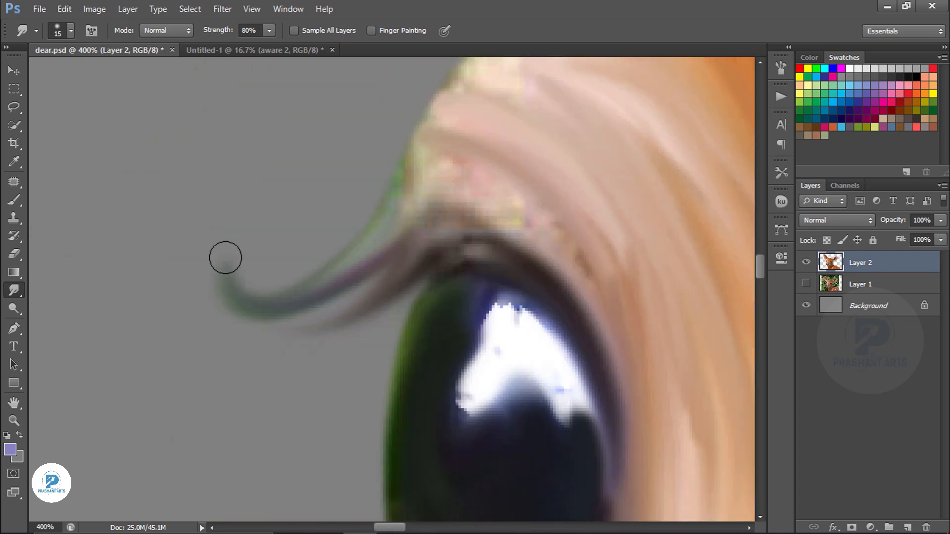
key("ctrl+alt+z")
Smudge the fur above the far eye and the outer edge of the ear beside it smooth, using a 40 px tip on the ear
key("ctrl+minus")
key("ctrl+minus")
key("ctrl+minus")
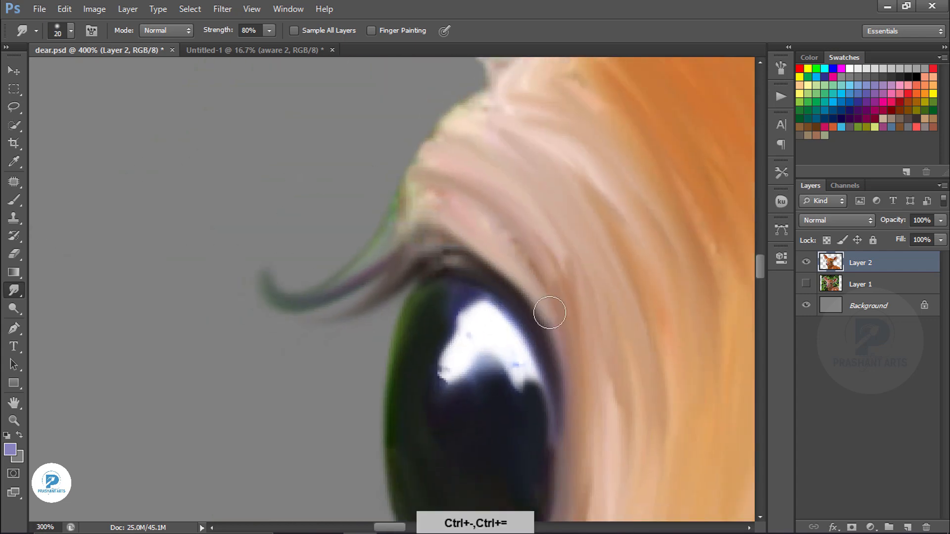
left_click_drag(480, 92, 490, 273)
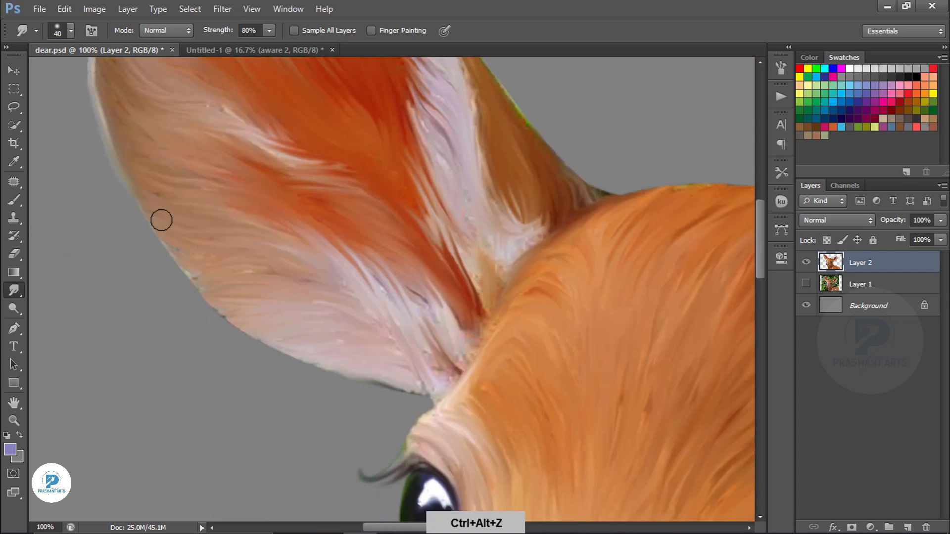
left_click_drag(537, 131, 438, 375)
left_click_drag(436, 373, 398, 330)
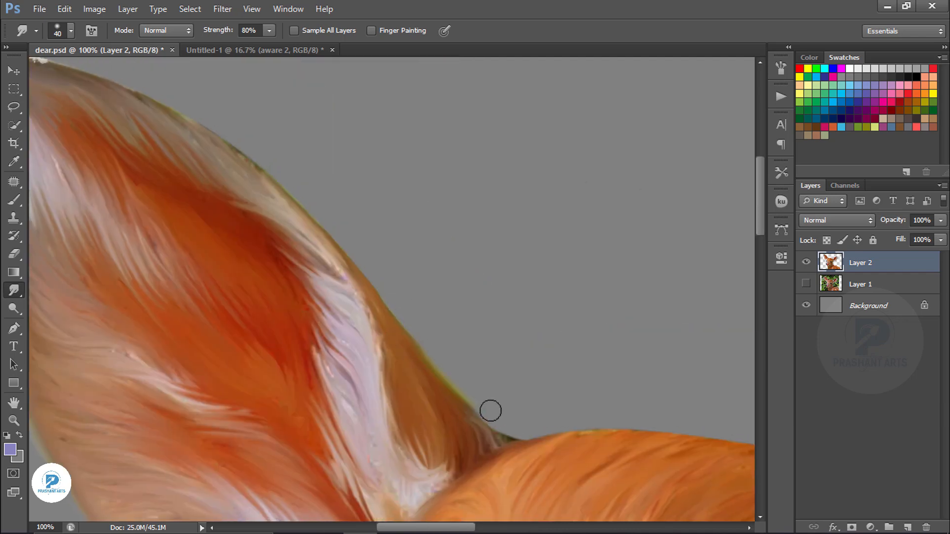
Smudge the upper outline of the ear above the far eye smooth from its base toward the tip
left_click_drag(346, 232, 468, 370)
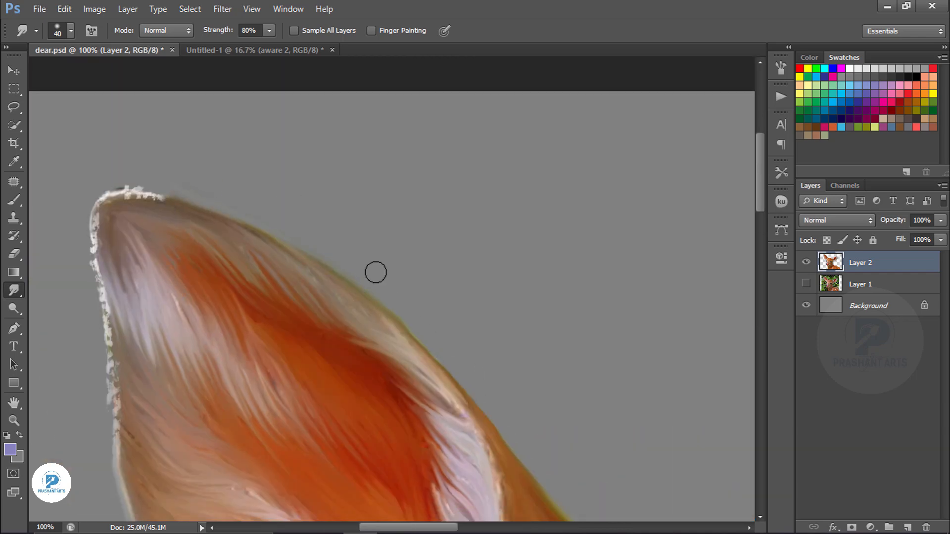
left_click_drag(619, 445, 219, 214)
left_click_drag(683, 475, 184, 462)
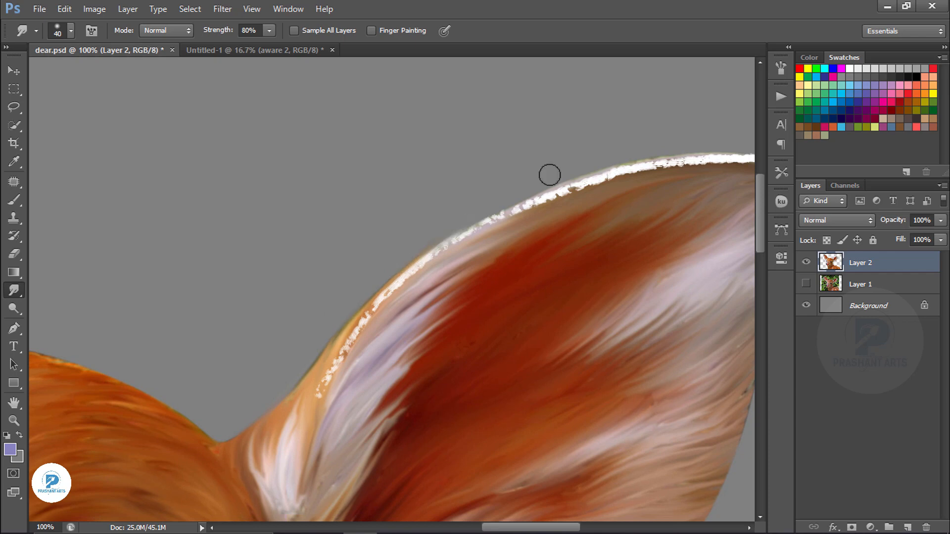
Smudge the upper rim, tip and outer edge of the other ear smooth, reducing the tip to 30 px for its lower edge
left_click_drag(416, 424, 339, 156)
left_click_drag(638, 256, 461, 429)
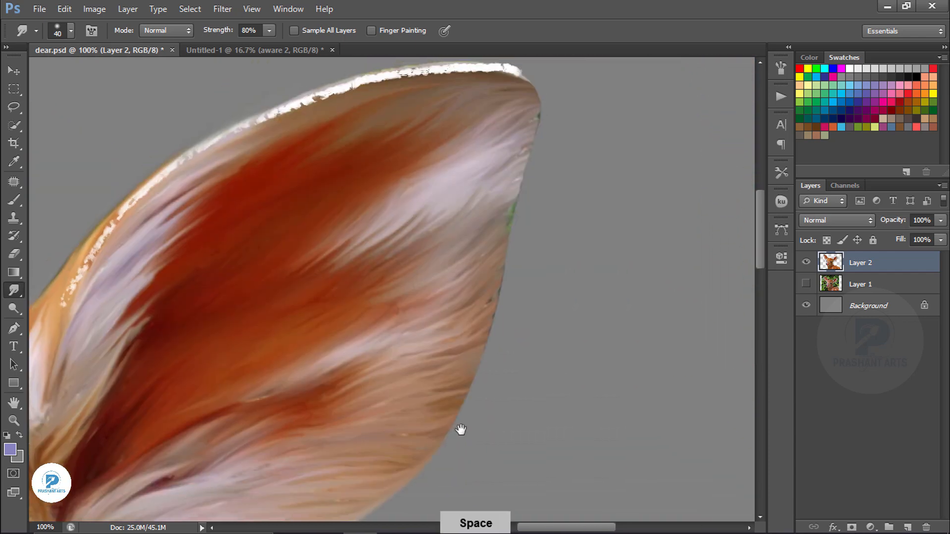
mouse_move(228, 366)
left_mouse_down()
mouse_move(428, 272)
mouse_move(424, 191)
left_mouse_up()
key("[")
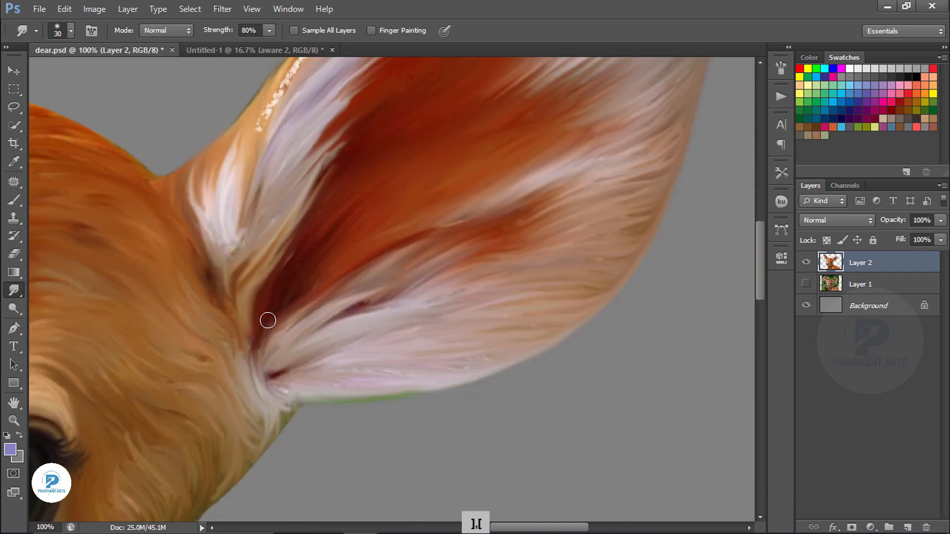
Smudge the outline of the neck and the back smooth down to the canvas edge, using 30 and 60 px tips
left_click_drag(270, 430, 331, 156)
left_click_drag(248, 315, 273, 437)
mouse_move(263, 304)
left_mouse_down()
mouse_move(212, 210)
mouse_move(155, 58)
left_mouse_up()
left_click_drag(192, 253, 289, 367)
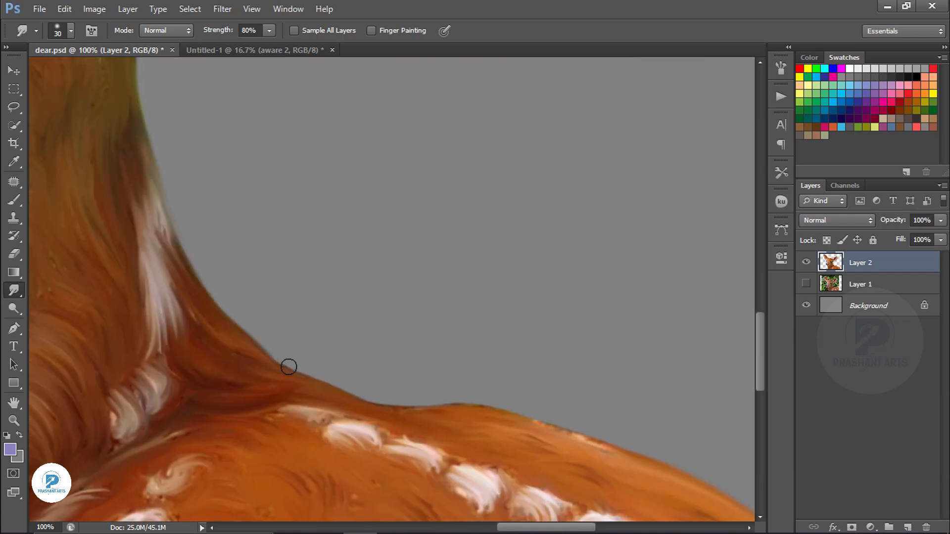
left_click_drag(496, 369, 277, 197)
left_click_drag(498, 320, 345, 203)
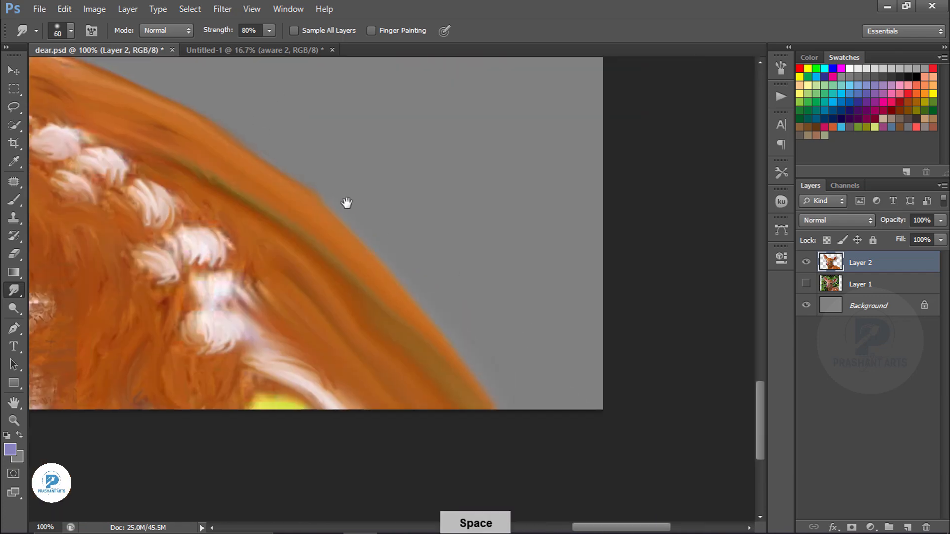
Smudge the chin fur next to the neck into curved strands with a 20 px three-dot bristle tip
left_click_drag(99, 443, 439, 340)
left_click_drag(148, 247, 470, 362)
left_click_drag(208, 143, 373, 400)
key("[")
key("ctrl+plus")
key("ctrl+plus")
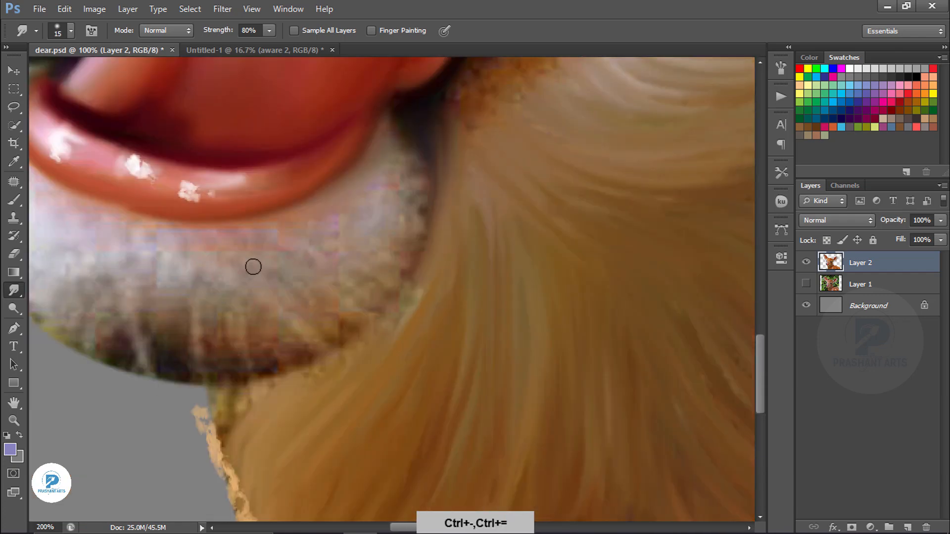
left_click(59, 31)
double_click(30, 138)
mouse_move(430, 394)
left_mouse_down()
mouse_move(494, 357)
mouse_move(543, 226)
left_mouse_up()
left_click_drag(650, 143, 562, 390)
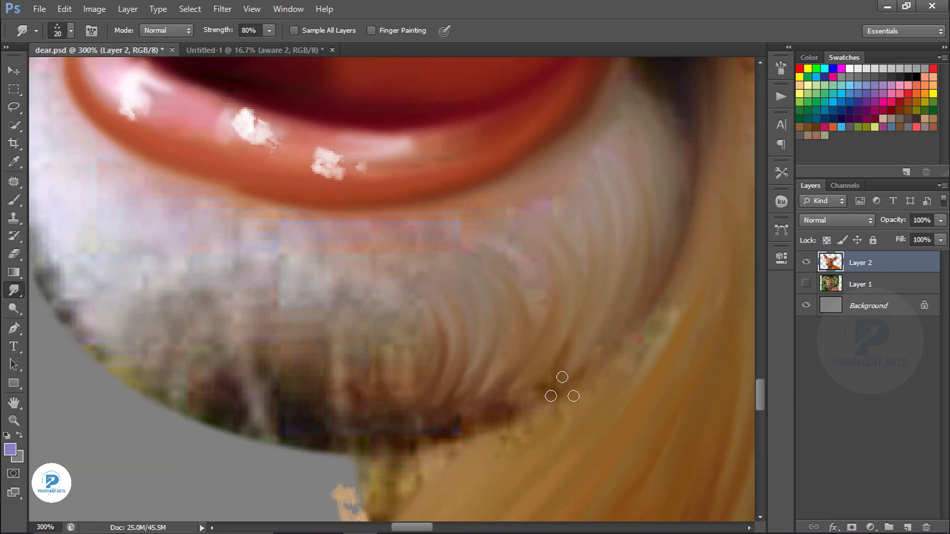
Smudge the grey fur in the middle of the chin into downward curving strands
mouse_move(404, 275)
left_mouse_down()
mouse_move(220, 362)
mouse_move(330, 356)
left_mouse_up()
mouse_move(275, 335)
left_mouse_down()
mouse_move(331, 411)
mouse_move(373, 397)
left_mouse_up()
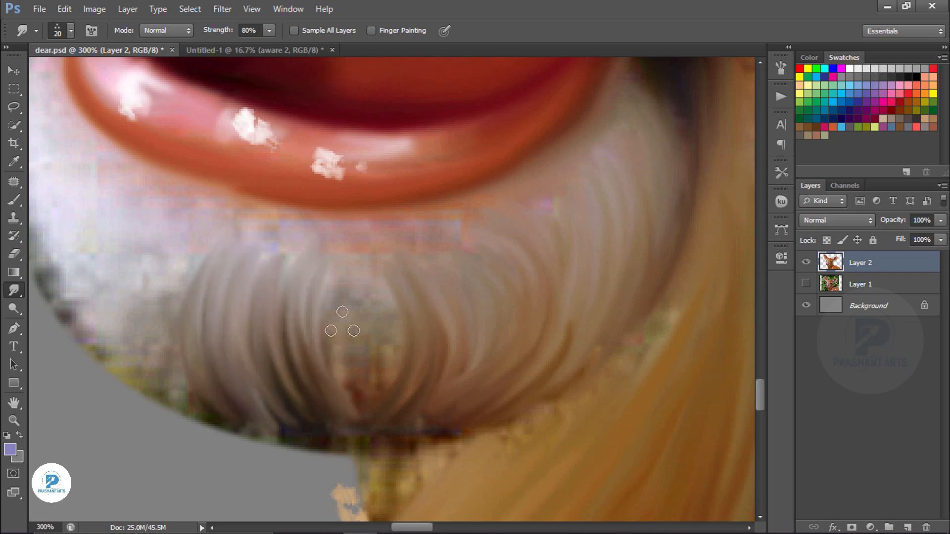
left_click_drag(343, 324, 357, 395)
left_click_drag(384, 381, 355, 283)
left_click_drag(141, 334, 188, 255)
Smudge the white fur on the outer side of the chin into strands following its rounded outline
key("space")
left_click_drag(166, 236, 346, 325)
left_click_drag(293, 428, 326, 369)
mouse_move(258, 381)
left_mouse_down()
mouse_move(234, 244)
mouse_move(203, 148)
left_mouse_up()
left_click_drag(245, 332, 236, 358)
left_click_drag(332, 466, 265, 329)
left_click_drag(317, 408, 289, 292)
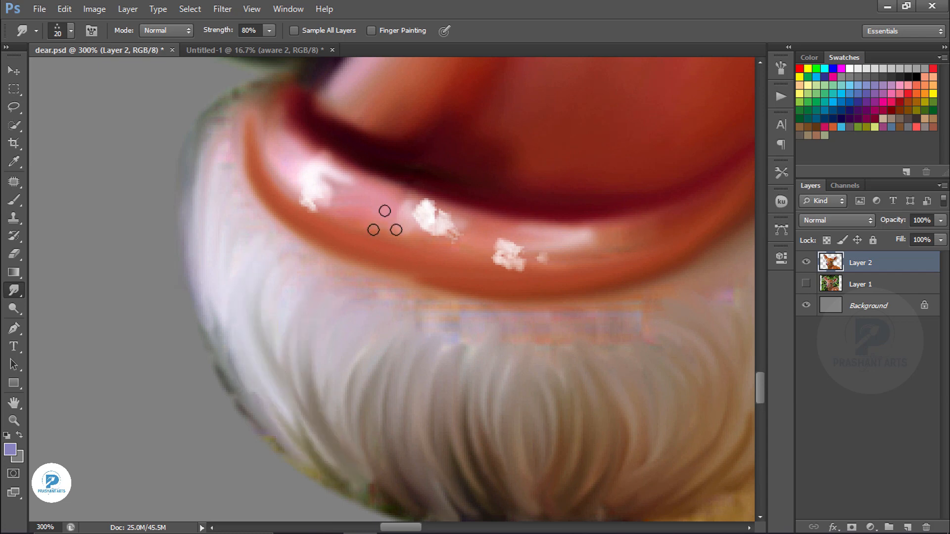
Examine the smudged chin and the whole fawn at several magnifications
key("ctrl+minus")
key("ctrl+minus")
key("ctrl+minus")
key("ctrl+minus")
key("ctrl+minus")
key("ctrl+minus")
key("ctrl+plus")
key("ctrl+plus")
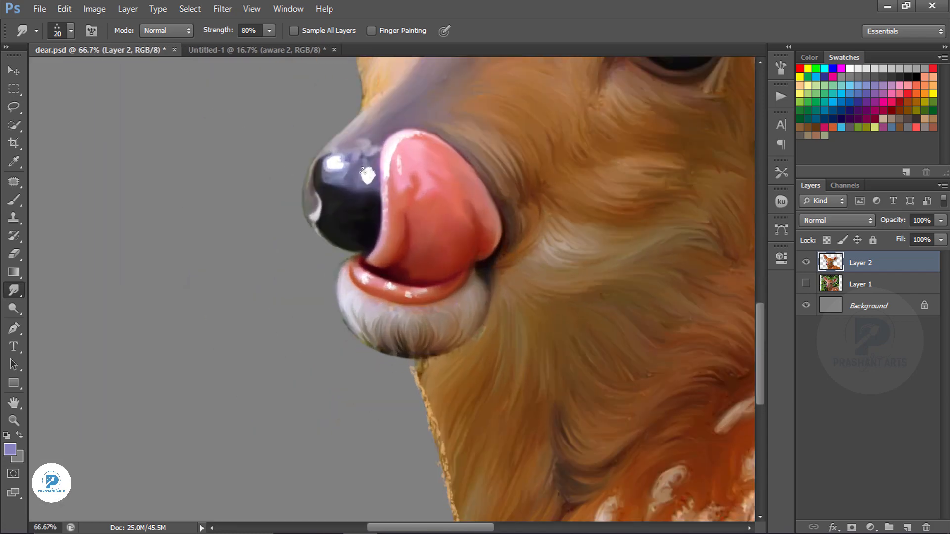
key("ctrl+minus")
key("ctrl+minus")
key("ctrl+minus")
key("space")
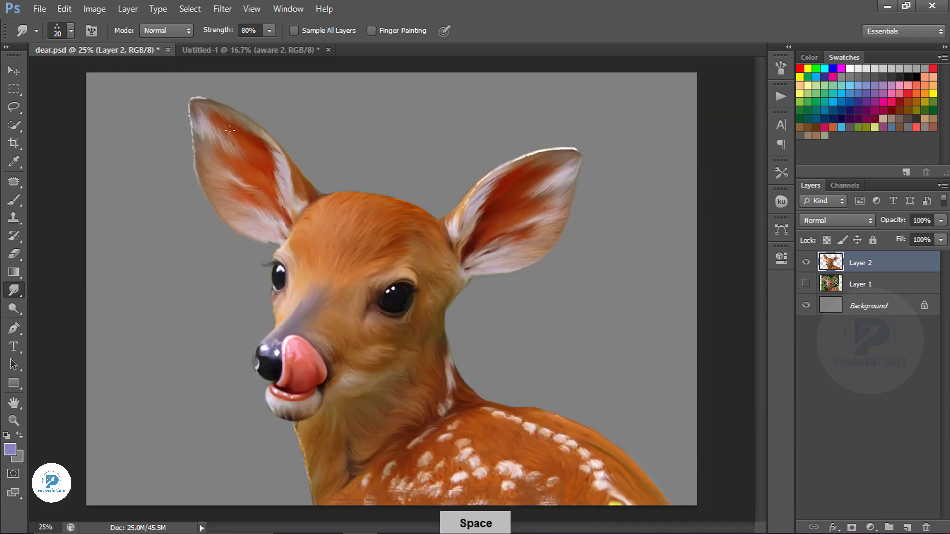
Bring the aware 2 colour background from the Untitled-1 document into dear.psd, directly above Layer 1
left_click(71, 32)
left_click(508, 38)
key("v")
left_click(893, 292)
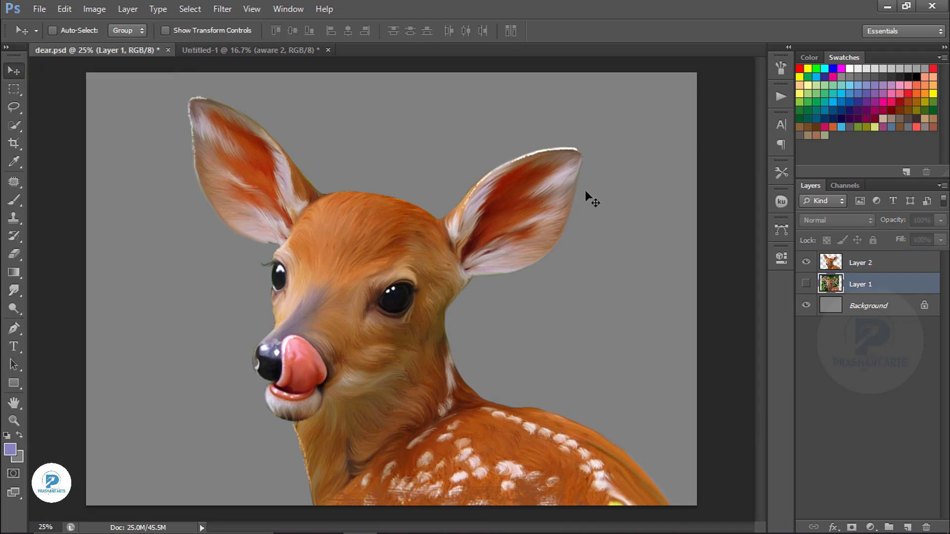
left_click(272, 52)
left_click_drag(298, 199, 346, 294)
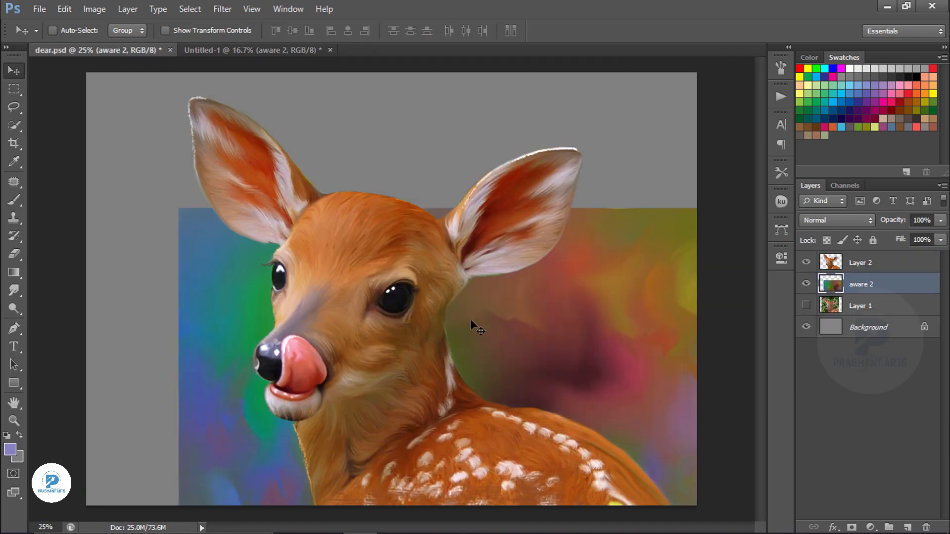
Position the multicoloured background so it covers the whole canvas behind the fawn
key("ctrl+minus")
key("ctrl+minus")
left_click_drag(474, 304, 427, 236)
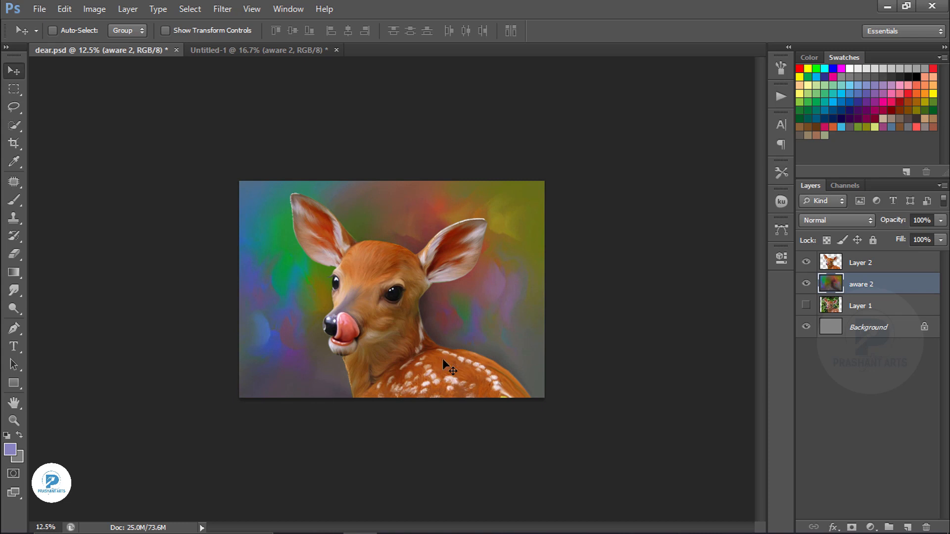
Add a layer mask to Layer 2 and fade the fawn's lower body edge with a black 500 px brush
key("ctrl+plus")
left_click(871, 263)
left_click(851, 529)
key("b")
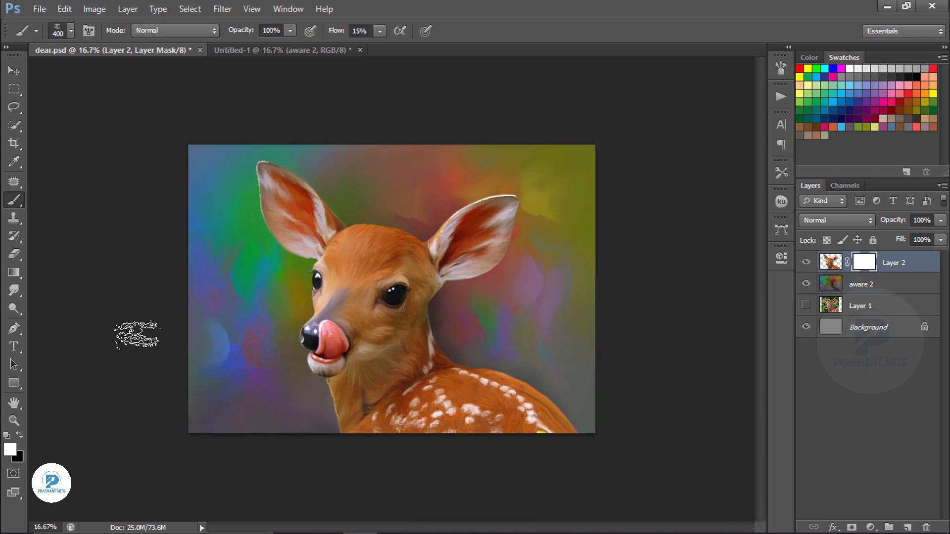
key("d")
key("x")
mouse_move(503, 451)
left_mouse_down()
mouse_move(468, 439)
mouse_move(362, 458)
mouse_move(438, 454)
mouse_move(460, 478)
left_mouse_up()
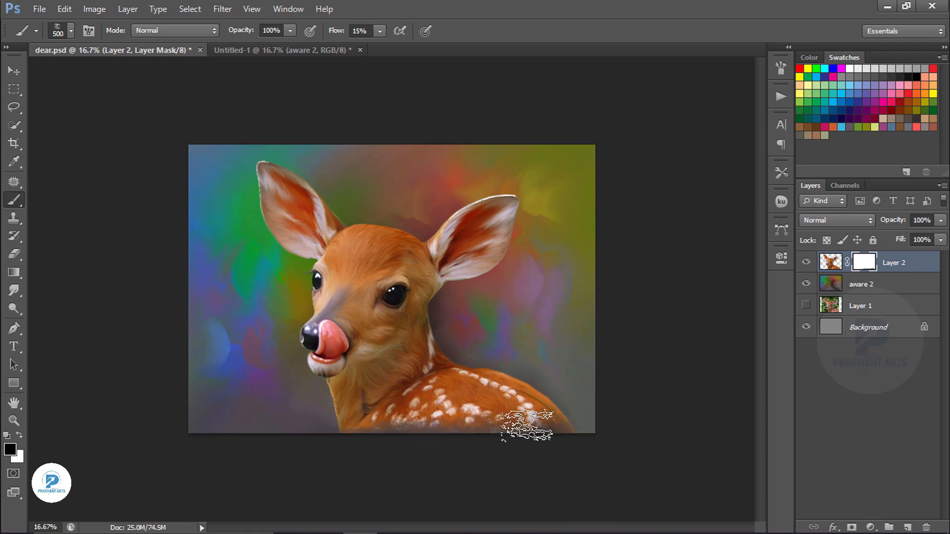
Paint a dark background tone along the canvas's lower edge on a new layer, using an 800 px soft brush at 75% flow
left_click(908, 528)
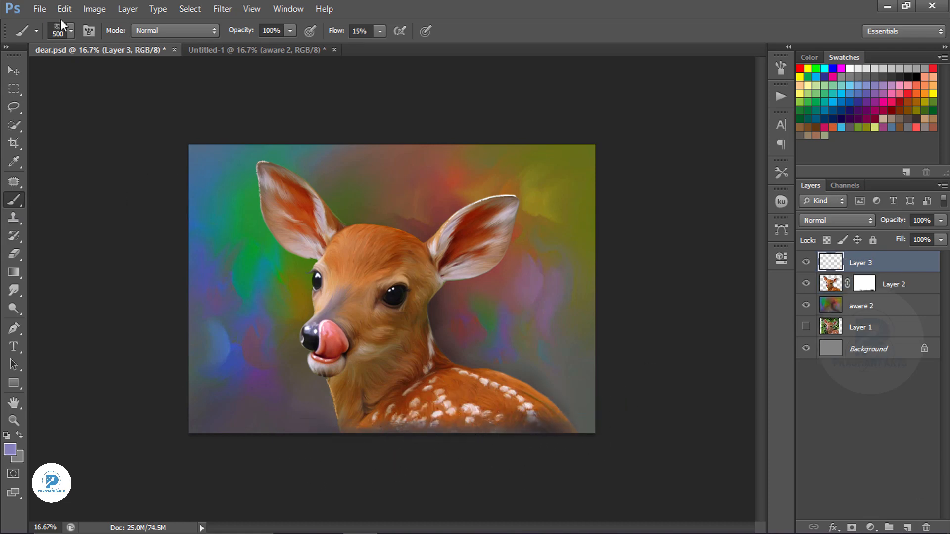
key("bracketright")
key("bracketright")
key("bracketright")
mouse_move(266, 444)
left_mouse_down()
mouse_move(598, 444)
mouse_move(339, 456)
left_mouse_up()
left_click_drag(331, 35, 360, 35)
left_click_drag(605, 459, 350, 457)
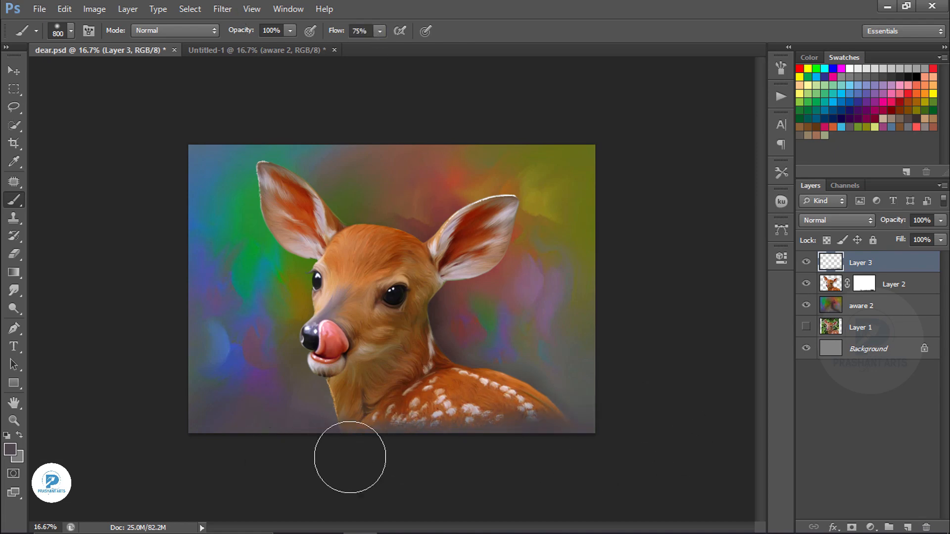
Smudge the ear and forehead outlines on Layer 2 smooth against the new background with a 25 px soft round tip
left_click(837, 293)
left_click(14, 291)
scroll(297, 265, "up", 2)
scroll(295, 267, "up", 2)
mouse_move(212, 218)
left_mouse_down()
mouse_move(250, 333)
mouse_move(237, 420)
mouse_move(280, 441)
left_mouse_up()
scroll(221, 418, "up", 1)
left_click(71, 31)
double_click(52, 137)
key("bracketleft")
key("bracketleft")
key("bracketleft")
key("bracketleft")
key("bracketleft")
key("bracketleft")
key("bracketleft")
key("bracketleft")
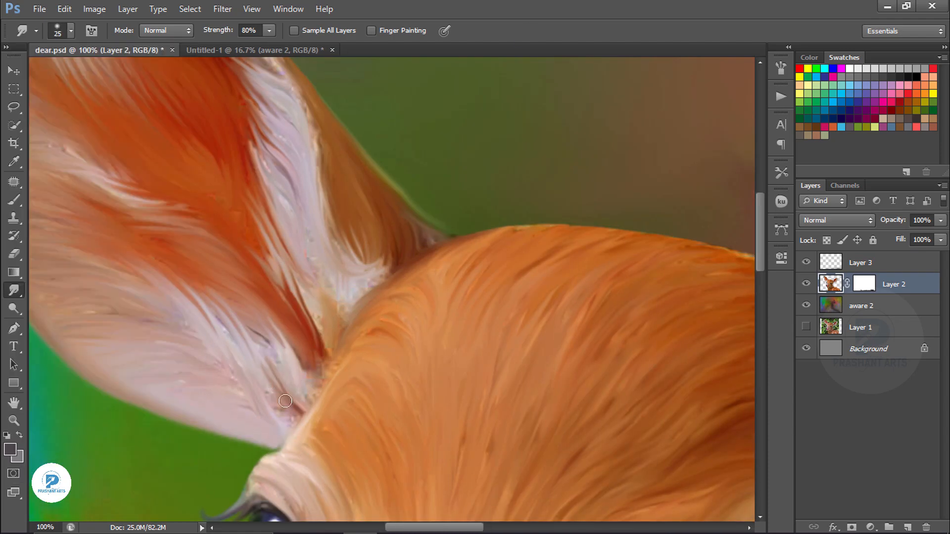
key("space")
left_click_drag(511, 236, 276, 229)
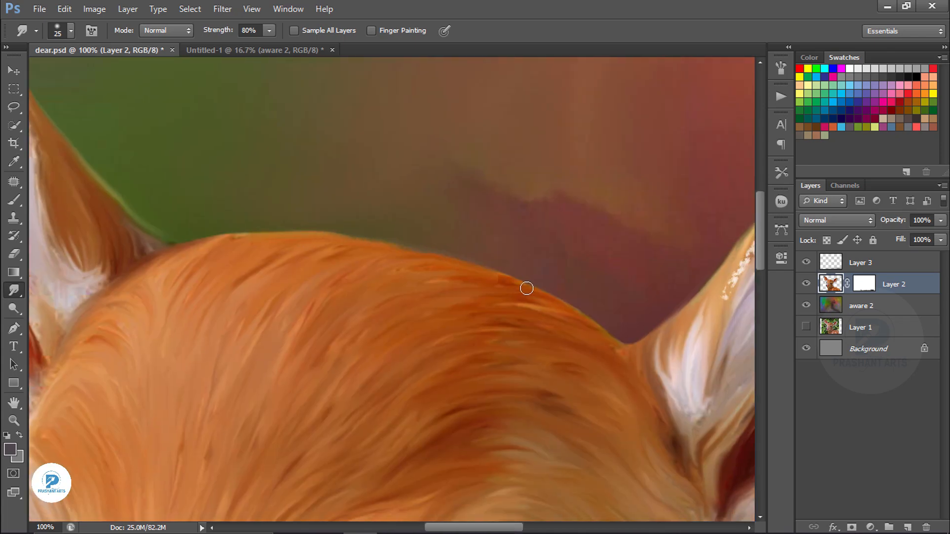
Stamp all visible layers into a new merged layer and group the layers between it and the Background
key("ctrl+0")
key("alt+bracketright")
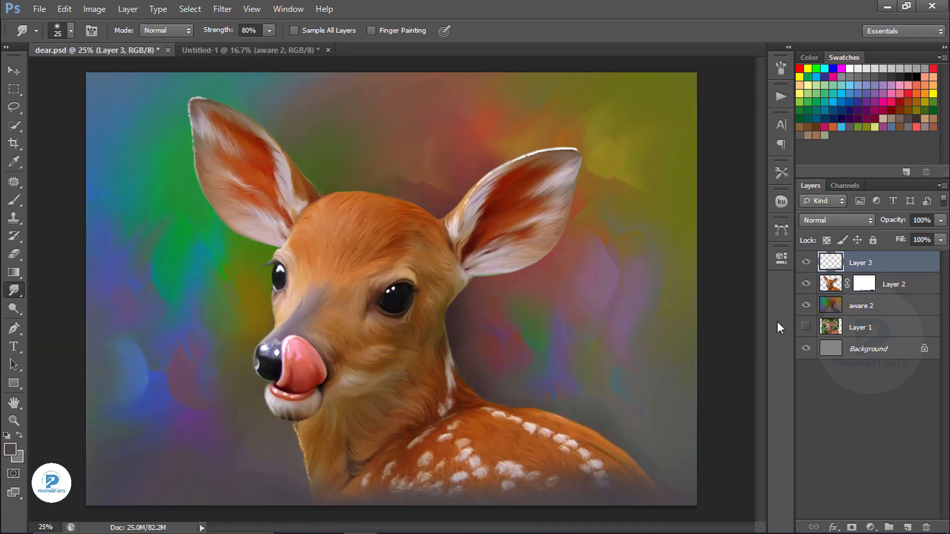
key("ctrl+shift+alt+e")
left_click(886, 285)
left_click(891, 347, "shift")
key("ctrl+g")
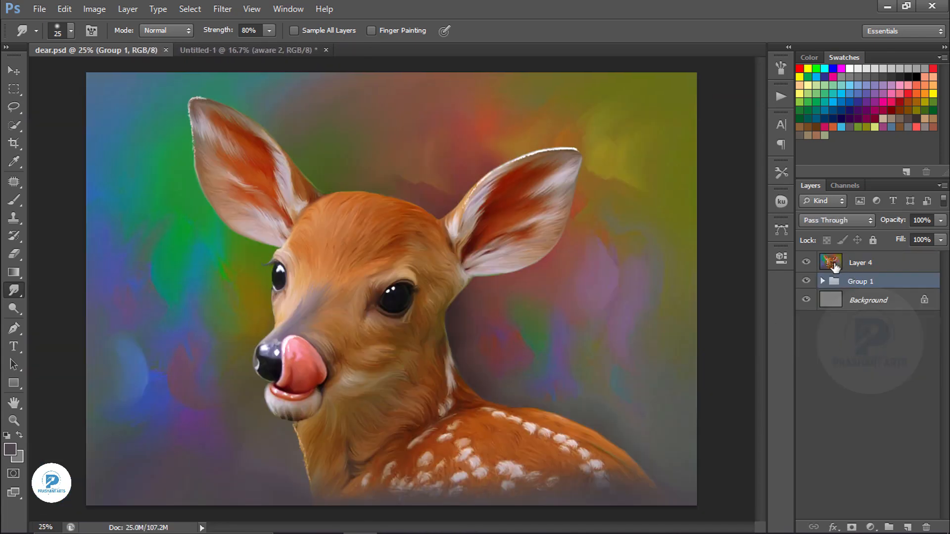
Add an empty layer above the merged layer and get the Brush tool ready at the near eye
left_click(834, 267)
key("ctrl+shift+alt+n")
left_click(18, 199)
key("ctrl+equal")
key("ctrl+equal")
key("ctrl+equal")
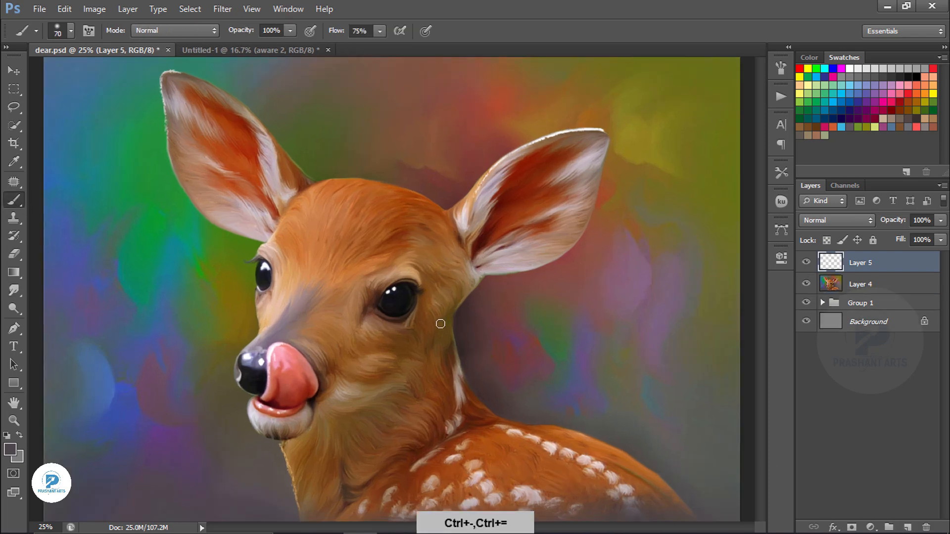
key("ctrl+equal")
key("ctrl+equal")
Try a white highlight along the near eye's outer rim with a 9 px brush
key("bracketleft")
key("bracketleft")
key("bracketleft")
key("bracketleft")
key("bracketleft")
key("bracketleft")
key("bracketleft")
key("bracketleft")
key("bracketleft")
key("bracketleft")
left_click_drag(534, 368, 496, 447)
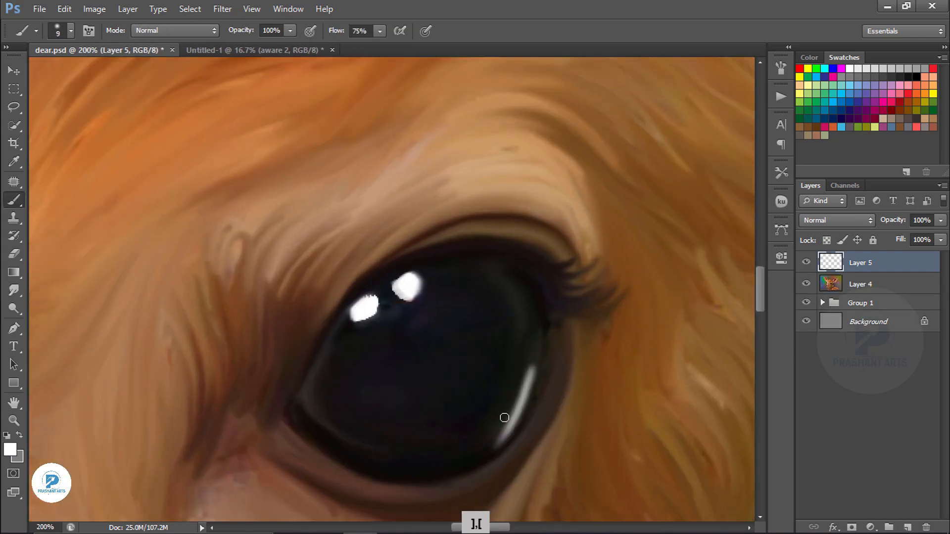
key("ctrl+alt+z")
Paint a softer white highlight on the near eye's outer rim with an 8 px brush, pressure-controlled opacity and 39% flow
left_click(310, 30)
left_click_drag(537, 344, 527, 380)
key("ctrl+alt+z")
left_click(359, 30)
type("39")
key("Return")
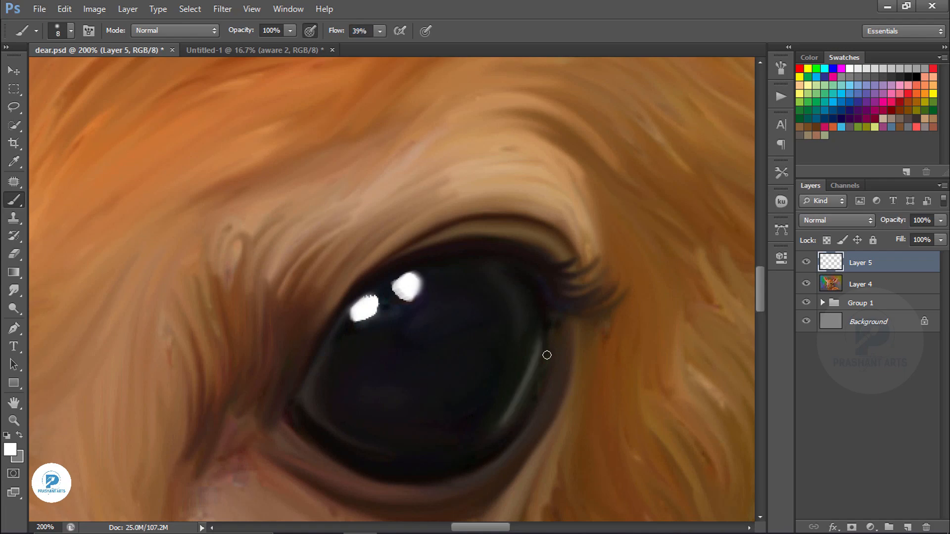
Paint a soft white highlight along the lower rim of the far eye
key("ctrl+minus")
key("ctrl+minus")
key("ctrl+equal")
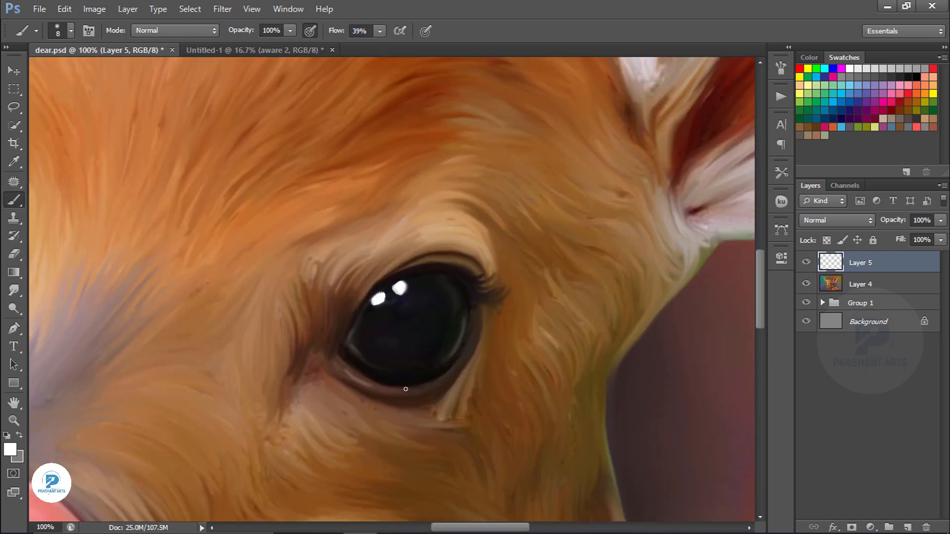
left_click_drag(181, 277, 653, 406)
left_click_drag(419, 422, 398, 418)
Paint strokes along the front edge of the neck below the chin in light cream #f7dab4
key("ctrl+minus")
left_click_drag(458, 495, 369, 74)
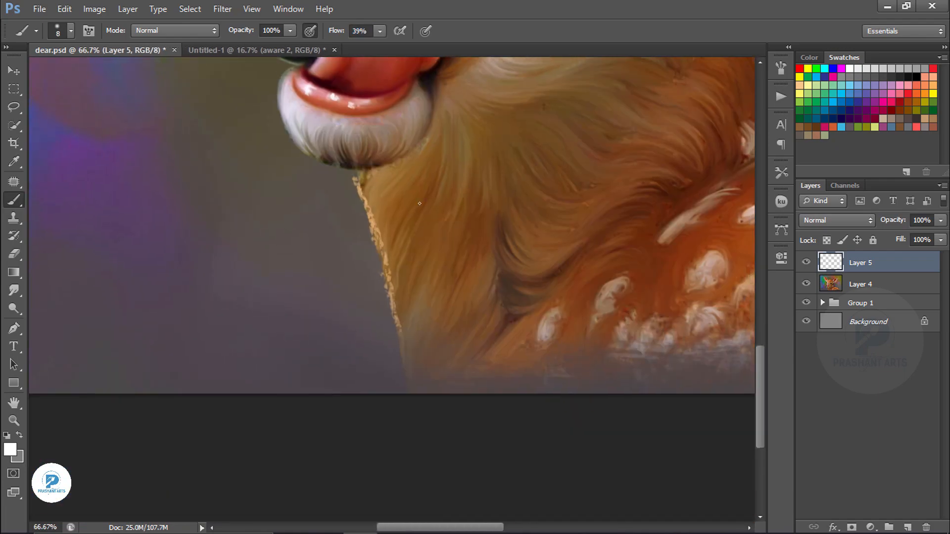
key("ctrl+equal")
key("ctrl+equal")
left_click(364, 148, "alt")
left_click(852, 70)
left_click(10, 449)
left_click(373, 244)
left_click(565, 164)
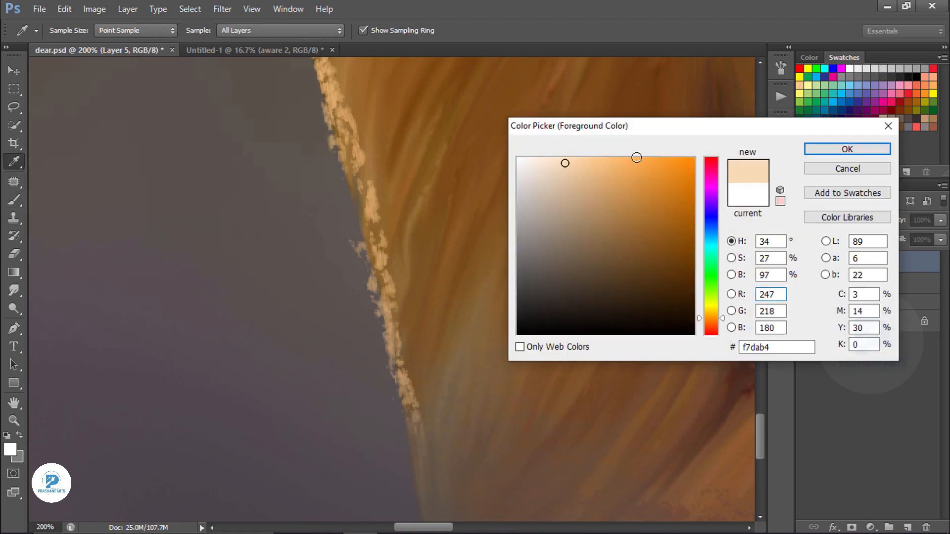
left_click(847, 149)
left_click_drag(350, 183, 395, 403)
left_click_drag(398, 249, 417, 439)
left_click_drag(421, 284, 470, 517)
Smudge the rough front edge of the neck on Layer 4 smooth from the chin downward with a 25 px tip
left_click(15, 292)
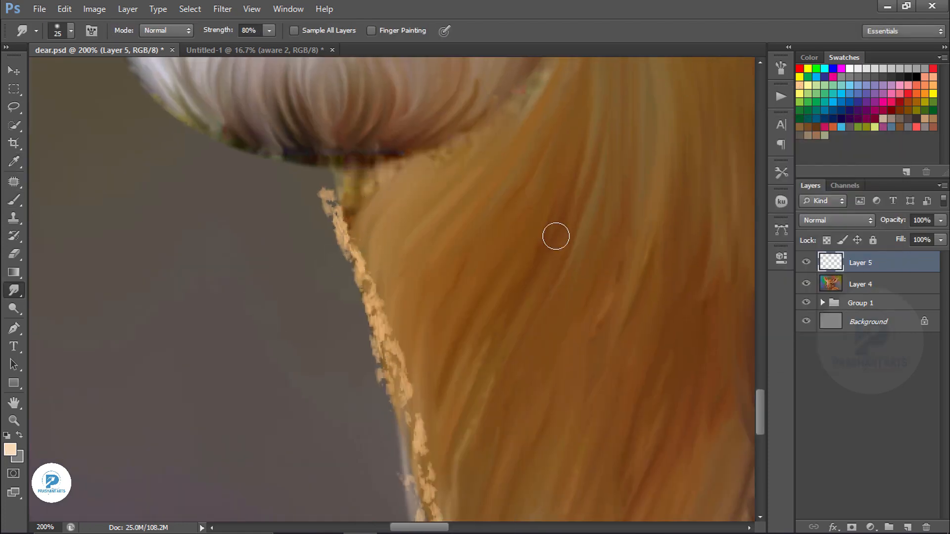
left_click(862, 284)
left_click_drag(334, 189, 396, 398)
left_click_drag(389, 346, 426, 514)
left_click_drag(457, 414, 411, 254)
left_click_drag(369, 317, 416, 515)
mouse_move(388, 366)
left_mouse_down()
mouse_move(386, 199)
mouse_move(426, 494)
left_mouse_up()
left_click_drag(372, 149, 382, 309)
Smudge the blotchy band between the lower lip and the chin fur smooth with a 9 px tip
key("bracketleft")
key("bracketleft")
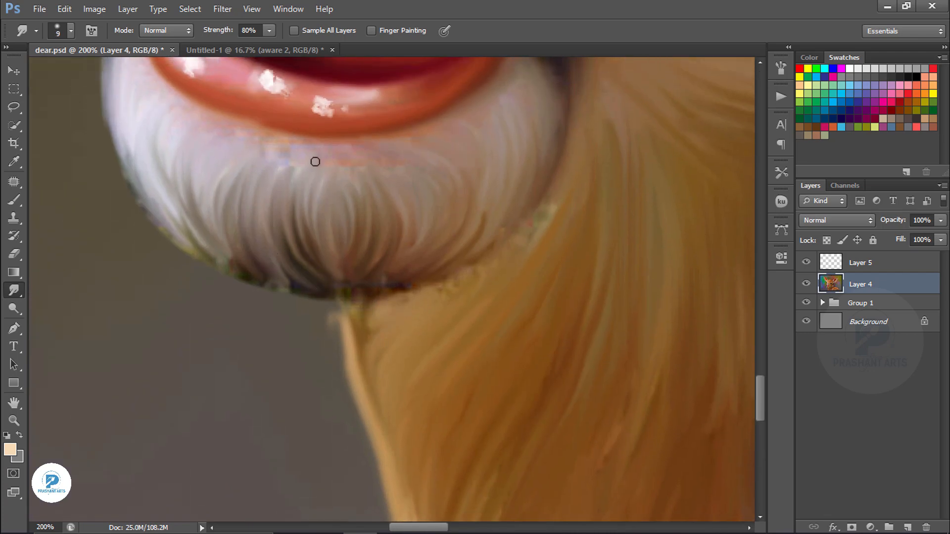
left_click_drag(315, 106, 341, 105)
mouse_move(299, 114)
left_mouse_down()
mouse_move(415, 277)
mouse_move(369, 255)
left_mouse_up()
left_click_drag(310, 233, 334, 224)
mouse_move(363, 321)
left_mouse_down()
mouse_move(359, 255)
mouse_move(372, 193)
left_mouse_up()
Smudge the chin's lower outline and its junction with the neck smooth using a larger tip
key("bracketright")
key("bracketright")
key("bracketright")
mouse_move(327, 295)
left_mouse_down()
mouse_move(407, 333)
mouse_move(459, 340)
left_mouse_up()
mouse_move(231, 102)
left_mouse_down()
mouse_move(233, 186)
mouse_move(381, 331)
left_mouse_up()
mouse_move(690, 241)
left_mouse_down()
mouse_move(581, 331)
mouse_move(482, 346)
left_mouse_up()
left_click_drag(475, 338, 548, 327)
mouse_move(489, 431)
left_mouse_down()
mouse_move(404, 97)
mouse_move(418, 226)
left_mouse_up()
Pick a light cream foreground colour and paint fine hairs along the upper front edge of the neck on Layer 5
left_click(16, 202)
left_click(422, 154, "alt")
left_click(10, 450)
left_click(571, 168)
left_click(849, 151)
left_click(864, 263)
left_click_drag(382, 82, 425, 262)
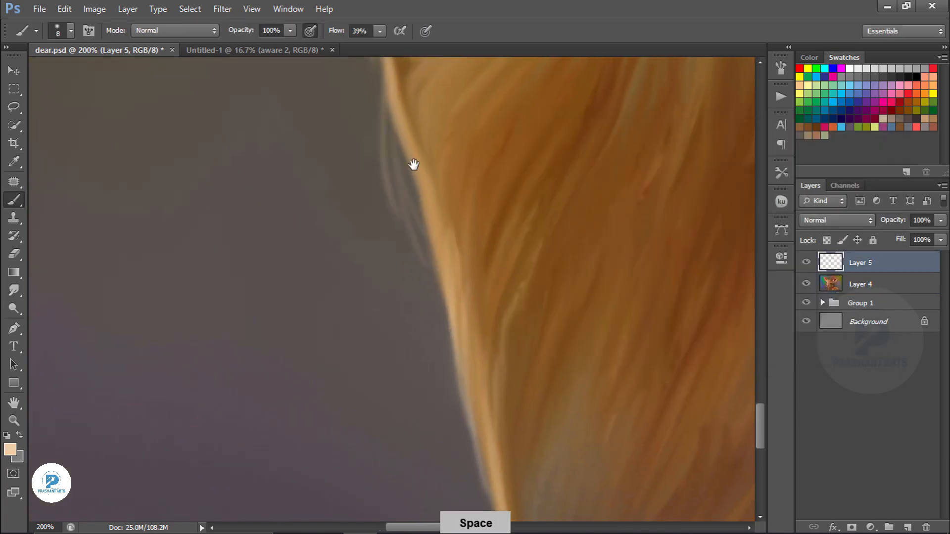
Try painting more fine hairs lower down the front edge of the neck and undo the last strokes
mouse_move(420, 174)
left_mouse_down()
mouse_move(374, 178)
mouse_move(379, 360)
left_mouse_up()
left_click_drag(379, 269, 408, 466)
left_click_drag(425, 364, 366, 192)
key("ctrl+alt+z")
key("ctrl+alt+z")
key("ctrl+alt+z")
key("ctrl+alt+z")
key("ctrl+alt+z")
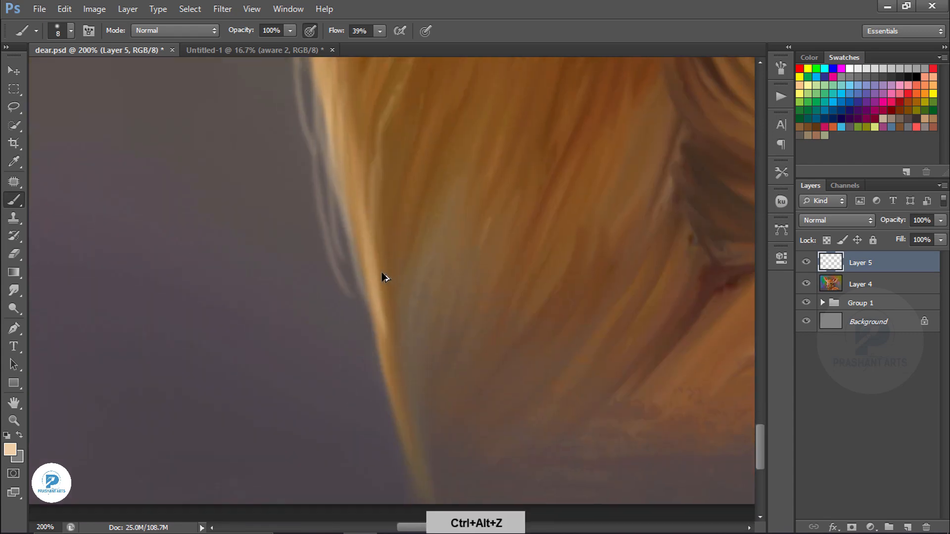
Sample the pale lavender chin fur and paint fine hairs around the chin's outer outline with a 5 px brush at 60% flow
left_click_drag(445, 356, 520, 420)
left_click(276, 267, "alt")
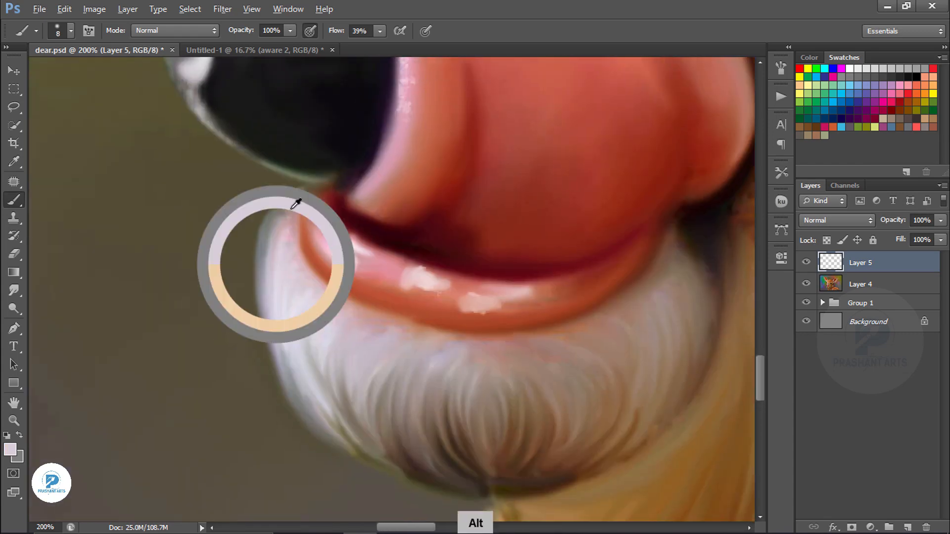
left_click_drag(276, 293, 341, 463)
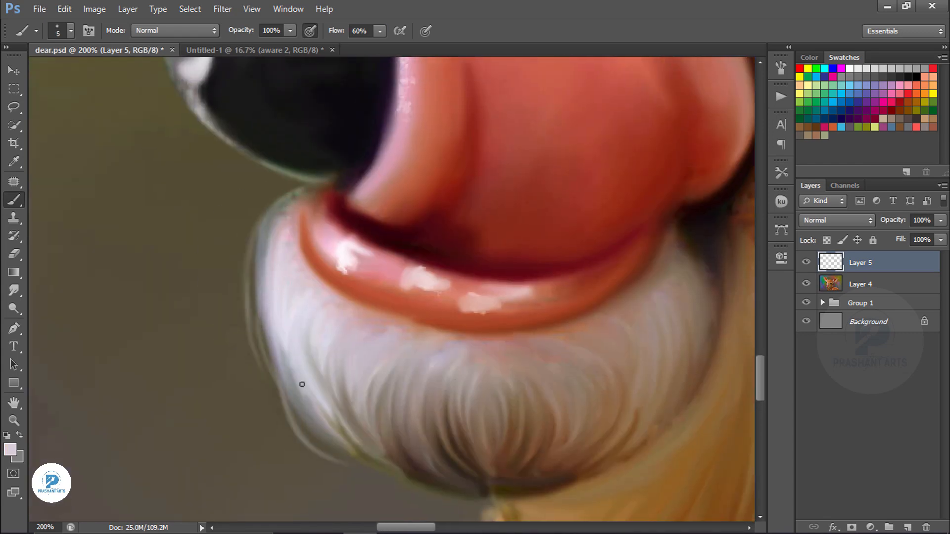
left_click_drag(301, 384, 425, 483)
key("ctrl+minus")
key("ctrl+minus")
key("ctrl+minus")
key("ctrl+equal")
key("ctrl+equal")
key("ctrl+equal")
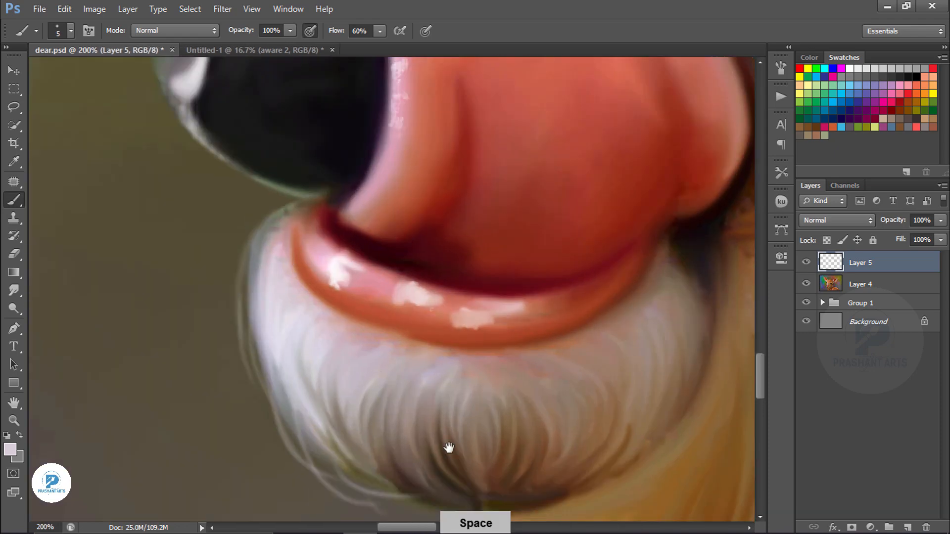
Paint thin pale lavender hairs along the front edge of the neck down to its base, undoing one stray stroke
left_click_drag(449, 445, 384, 224)
left_click_drag(449, 413, 417, 195)
left_click_drag(390, 173, 433, 395)
left_click_drag(441, 305, 460, 461)
left_click_drag(495, 438, 415, 205)
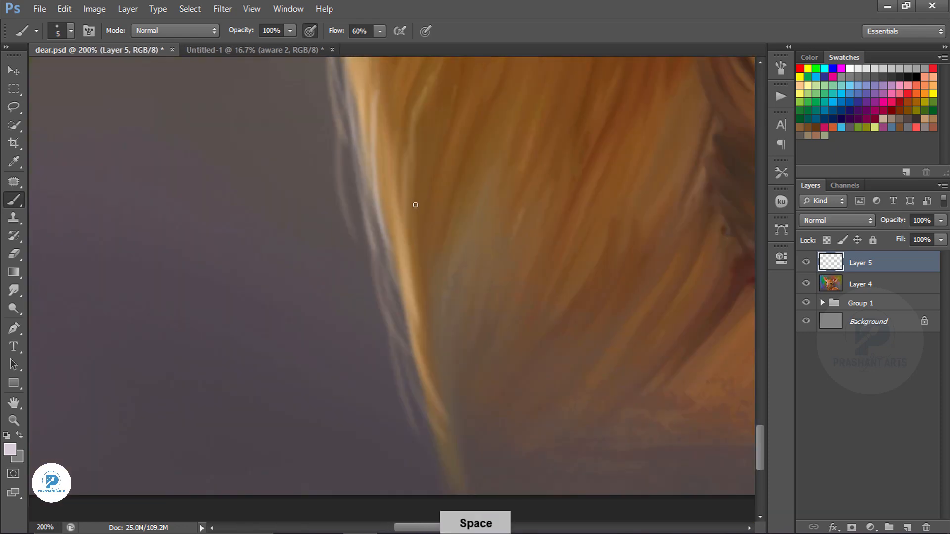
left_click_drag(385, 130, 410, 392)
key("ctrl+alt+z")
left_click_drag(403, 315, 427, 406)
left_click_drag(358, 255, 367, 323)
left_click_drag(416, 372, 437, 471)
Paint fine pale hairs along the lower and outer edge of the right ear on Layer 5
key("ctrl+minus")
key("ctrl+minus")
key("ctrl+minus")
left_click_drag(487, 254, 497, 443)
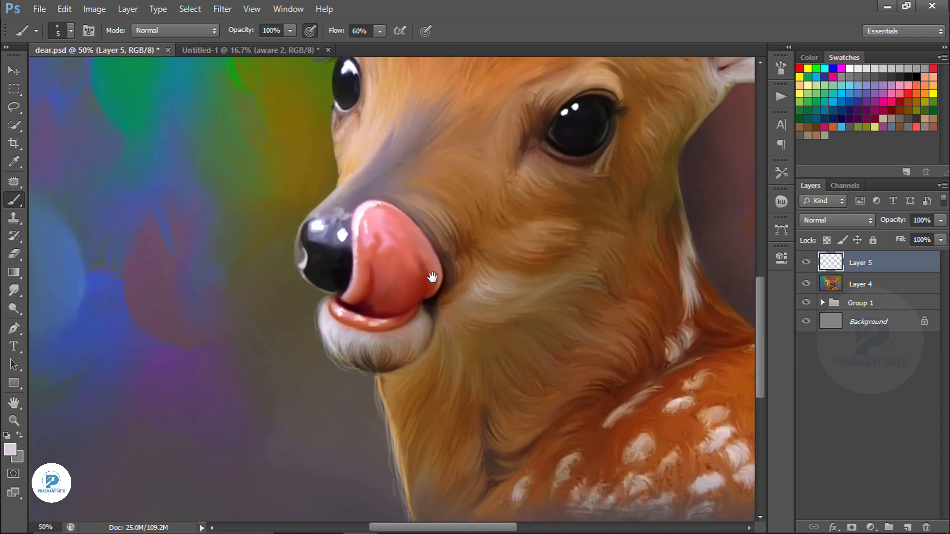
left_click_drag(544, 119, 376, 445)
left_click_drag(447, 323, 303, 327)
key("ctrl+equal")
key("ctrl+equal")
left_click_drag(472, 419, 272, 188)
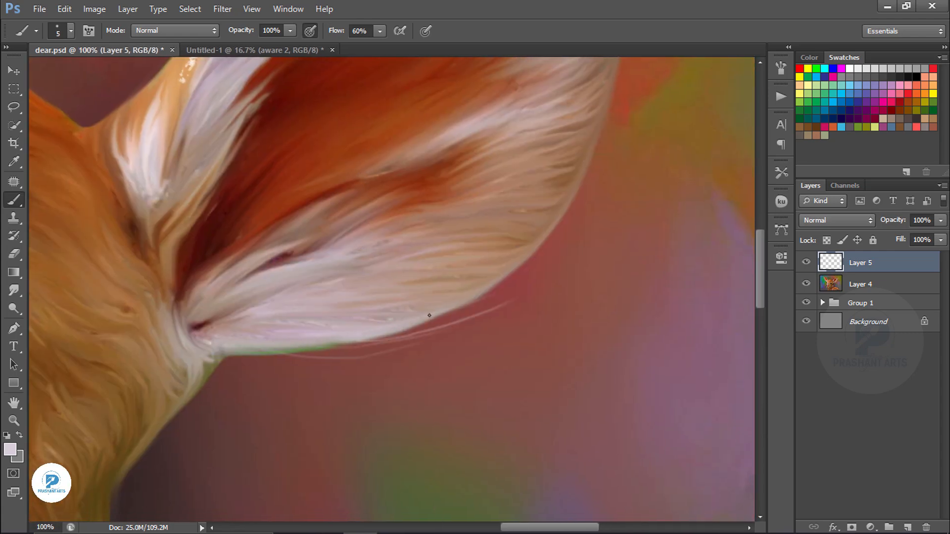
left_click_drag(427, 329, 532, 277)
left_click_drag(532, 275, 417, 431)
mouse_move(344, 446)
left_mouse_down()
mouse_move(489, 346)
mouse_move(459, 386)
left_mouse_up()
key("ctrl+alt+z")
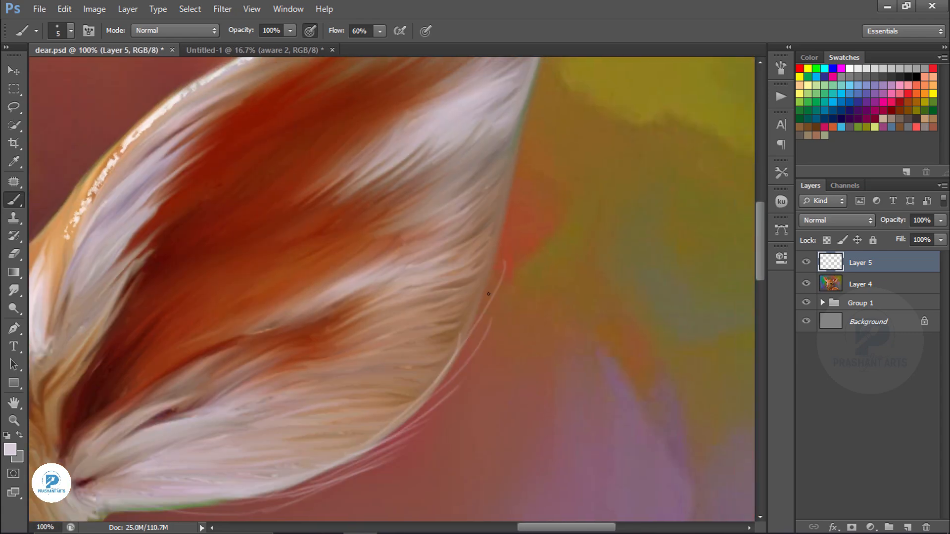
mouse_move(479, 340)
left_mouse_down()
mouse_move(440, 476)
mouse_move(489, 255)
left_mouse_up()
Paint fine pale hairs along the outer edge of the left ear from near the tip down to its base
left_click_drag(244, 322, 693, 213)
left_click_drag(173, 317, 693, 198)
left_click_drag(373, 233, 460, 495)
left_click_drag(307, 213, 396, 485)
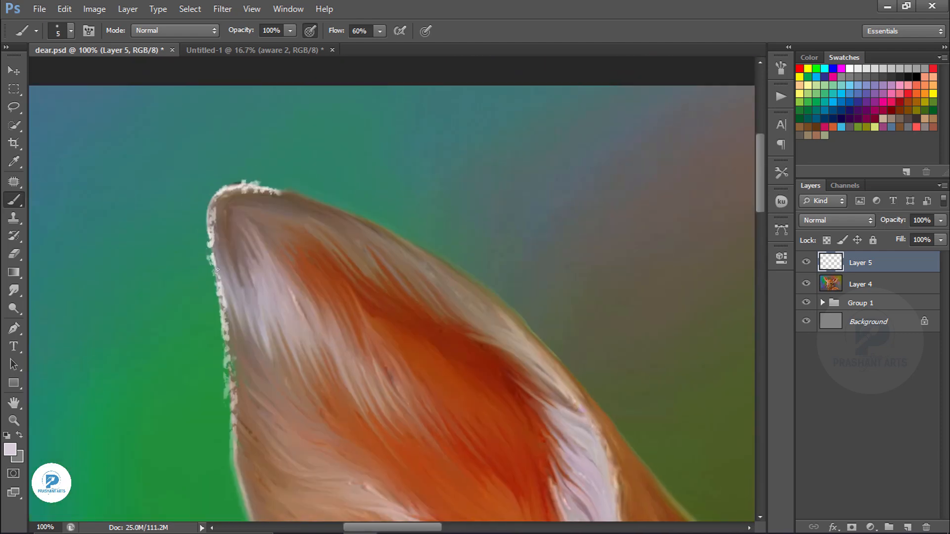
left_click_drag(228, 446, 223, 184)
left_click_drag(204, 232, 270, 391)
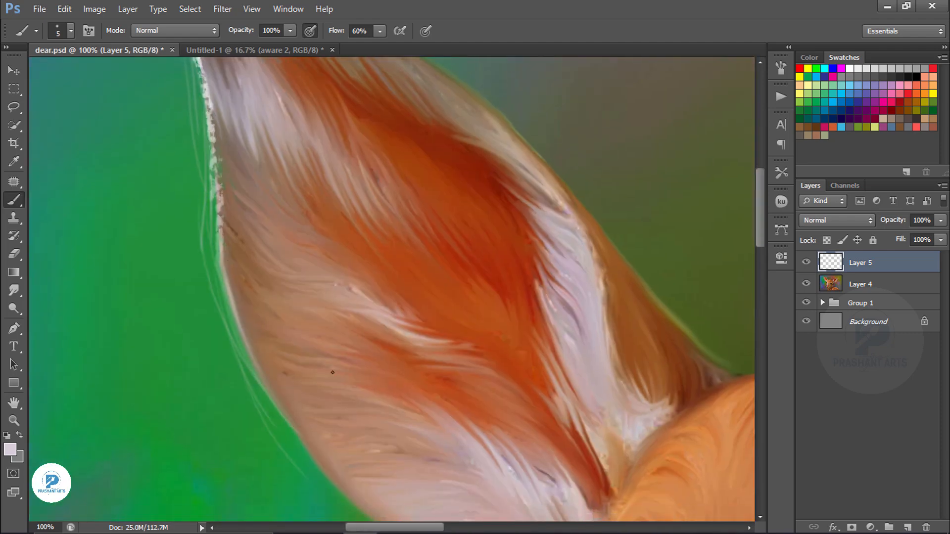
left_click_drag(332, 372, 219, 254)
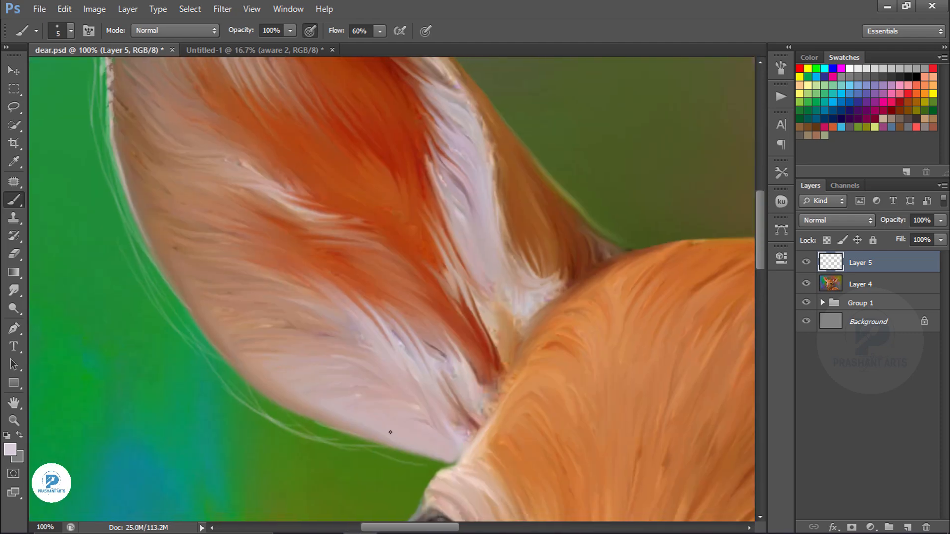
Create a new layer above Layer 5 and set a light orange foreground colour
key("ctrl+minus")
key("ctrl+minus")
key("ctrl+minus")
left_click_drag(617, 327, 378, 301)
left_click_drag(391, 495, 443, 320)
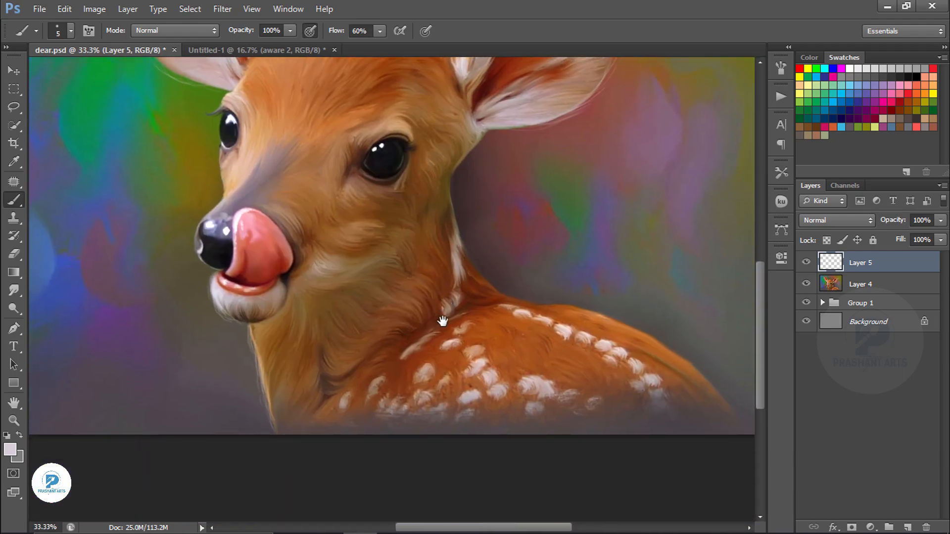
key("ctrl+minus")
key("ctrl+equal")
key("ctrl+equal")
left_click(907, 528)
key("ctrl+equal")
key("ctrl+equal")
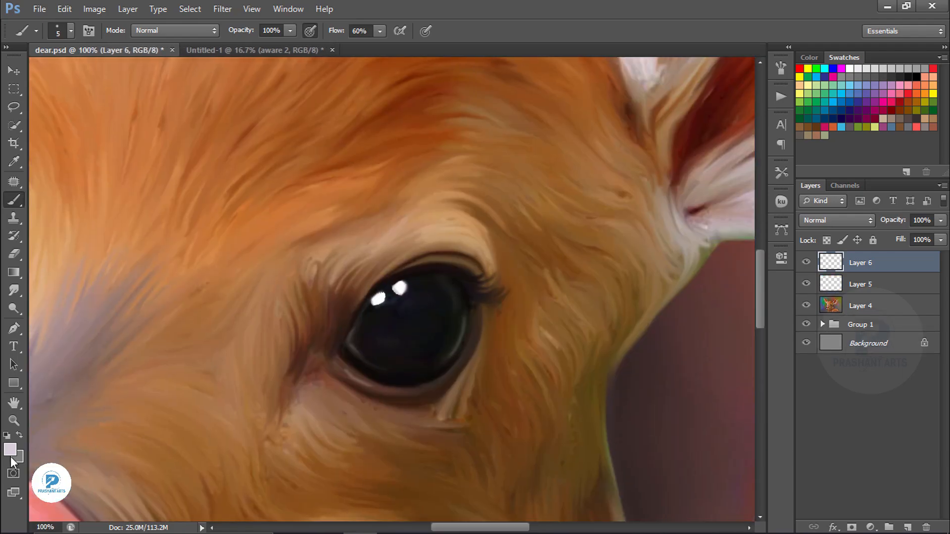
left_click(11, 451)
left_click(317, 198)
left_click(593, 169)
left_click(847, 149)
Switch on pen pressure for brush size and paint thin light orange hairs over the forehead on Layer 6 with a 15 px brush
key("b")
left_click_drag(159, 153, 145, 185)
left_click_drag(198, 173, 269, 289)
left_click(426, 31)
key("b")
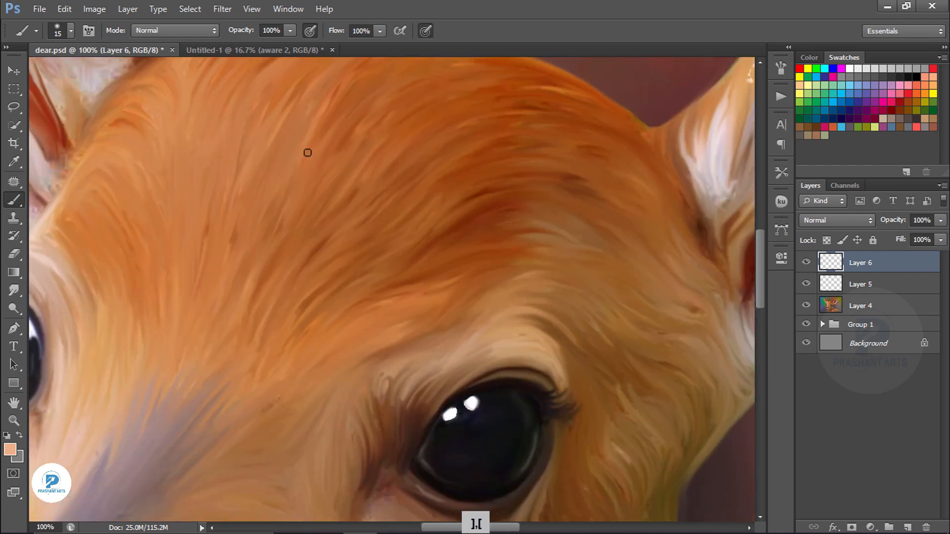
left_click_drag(290, 175, 270, 234)
left_click_drag(347, 151, 288, 242)
left_click_drag(288, 139, 277, 175)
left_click_drag(225, 189, 352, 259)
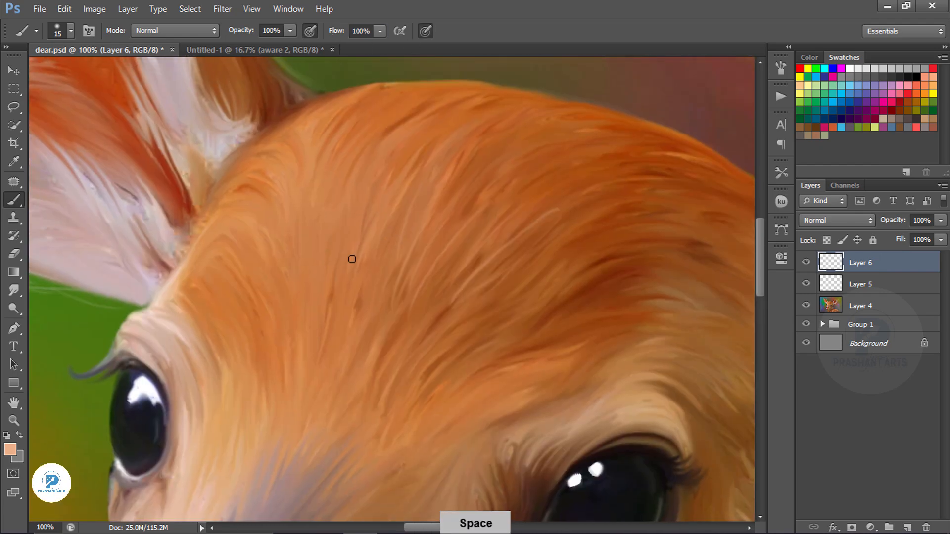
mouse_move(304, 220)
left_mouse_down()
mouse_move(296, 270)
mouse_move(253, 310)
left_mouse_up()
Paint thin light orange hairs on the muzzle above the tongue and across the pale cheek fur
left_click_drag(287, 378, 327, 155)
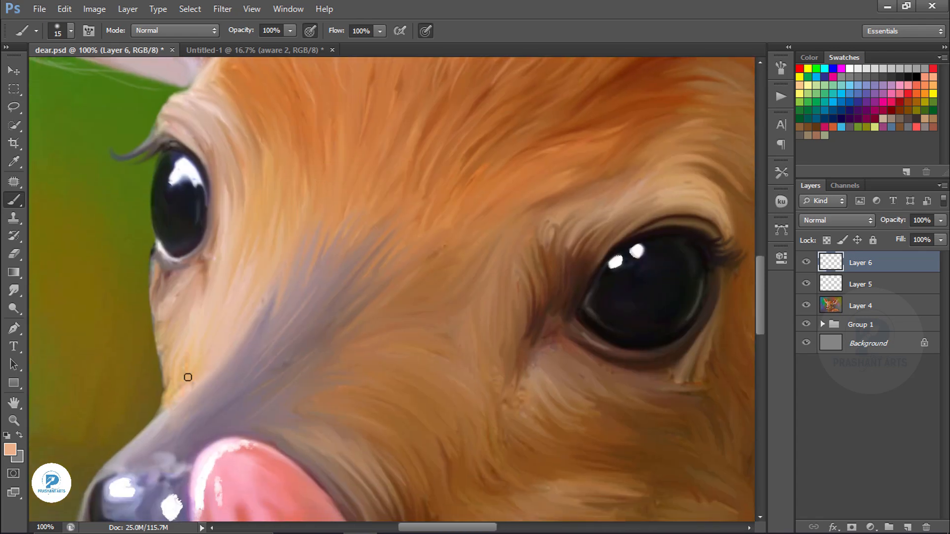
left_click_drag(327, 401, 379, 387)
mouse_move(369, 443)
left_mouse_down()
mouse_move(379, 281)
mouse_move(411, 298)
left_mouse_up()
mouse_move(394, 304)
left_mouse_down()
mouse_move(415, 328)
mouse_move(349, 201)
left_mouse_up()
left_click_drag(363, 255, 386, 280)
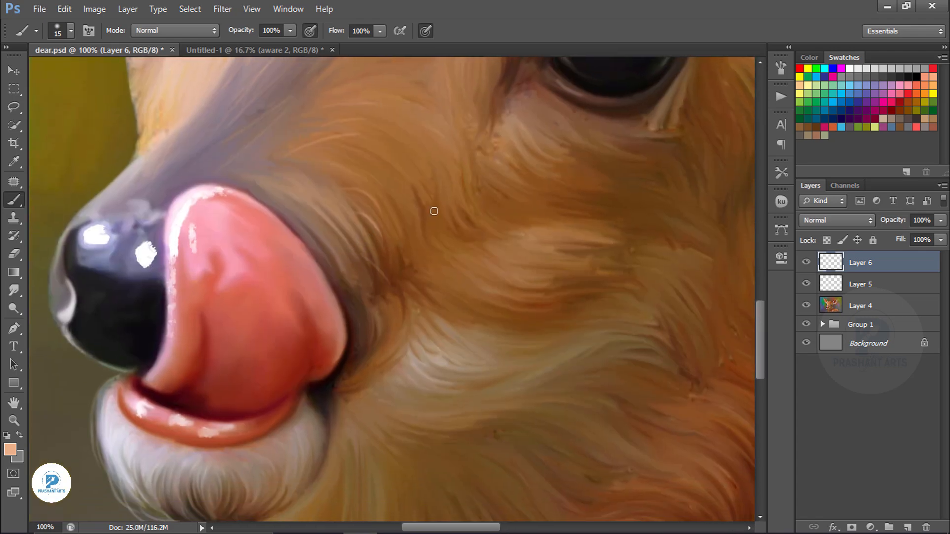
left_click_drag(445, 218, 373, 284)
mouse_move(454, 324)
left_mouse_down()
mouse_move(532, 307)
mouse_move(511, 332)
left_mouse_up()
key("ctrl+alt+z")
left_click_drag(431, 345, 475, 348)
Add thin light orange hairs to the lower cheek and jaw fur, undoing the strokes that do not fit
left_click_drag(456, 406, 369, 269)
left_click_drag(436, 263, 490, 255)
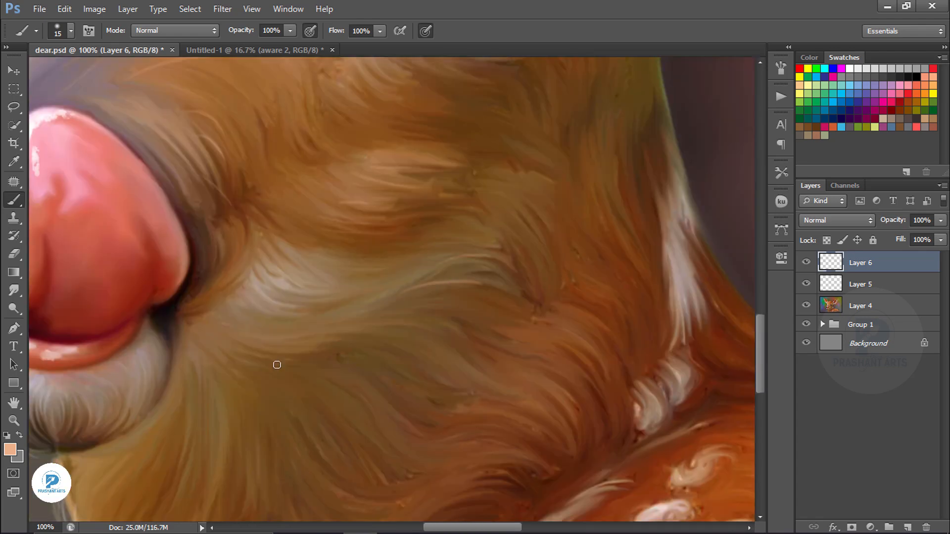
left_click_drag(255, 371, 334, 348)
key("ctrl+alt+z")
mouse_move(369, 340)
left_mouse_down()
mouse_move(424, 345)
mouse_move(437, 337)
left_mouse_up()
key("ctrl+alt+z")
left_click_drag(475, 242, 319, 397)
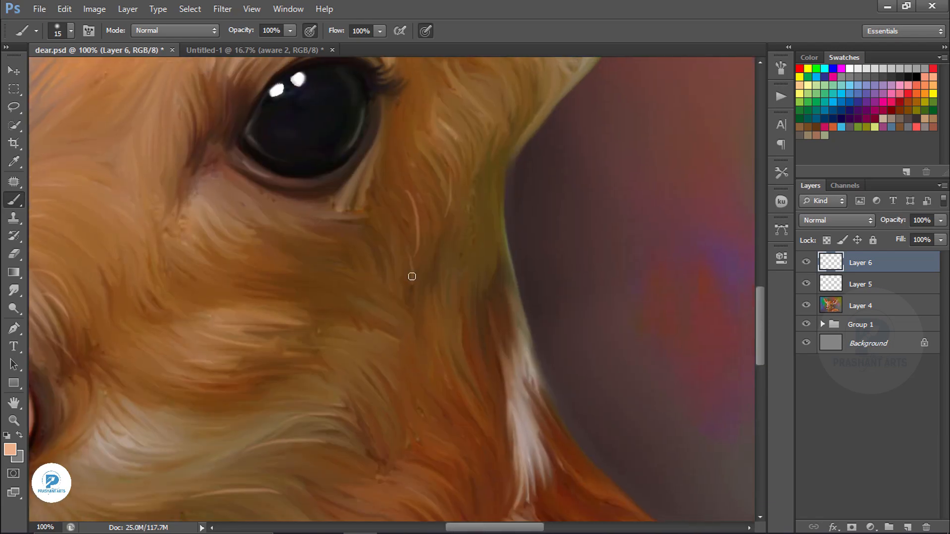
Paint short light orange hairs on the cheek behind and below the right eye, undoing the last stroke
left_click_drag(443, 386, 368, 182)
left_click_drag(393, 175, 411, 208)
left_click_drag(351, 285, 363, 375)
key("ctrl+alt+z")
key("ctrl+minus")
key("ctrl+minus")
key("ctrl+minus")
key("ctrl+minus")
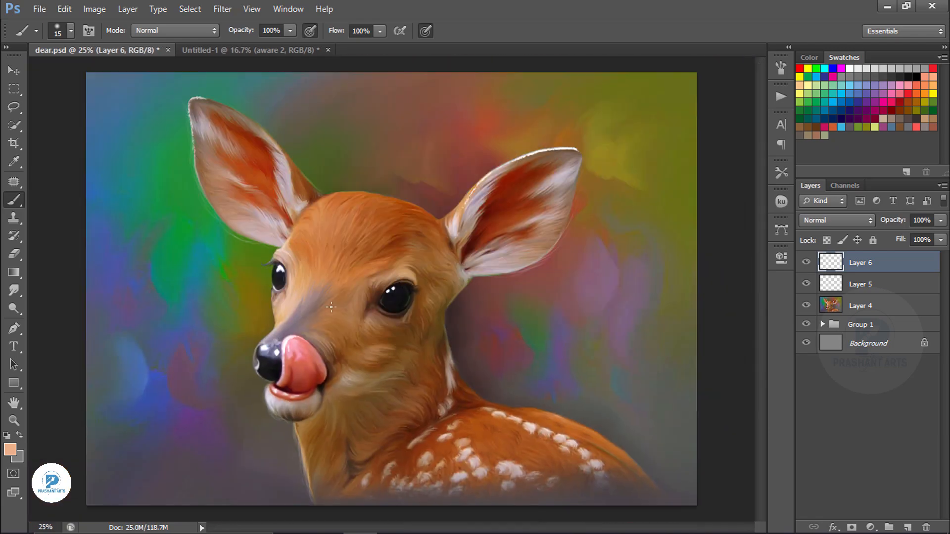
Add thin light orange hairs on the head and ears on Layer 6 and undo the last stroke
key("ctrl+plus")
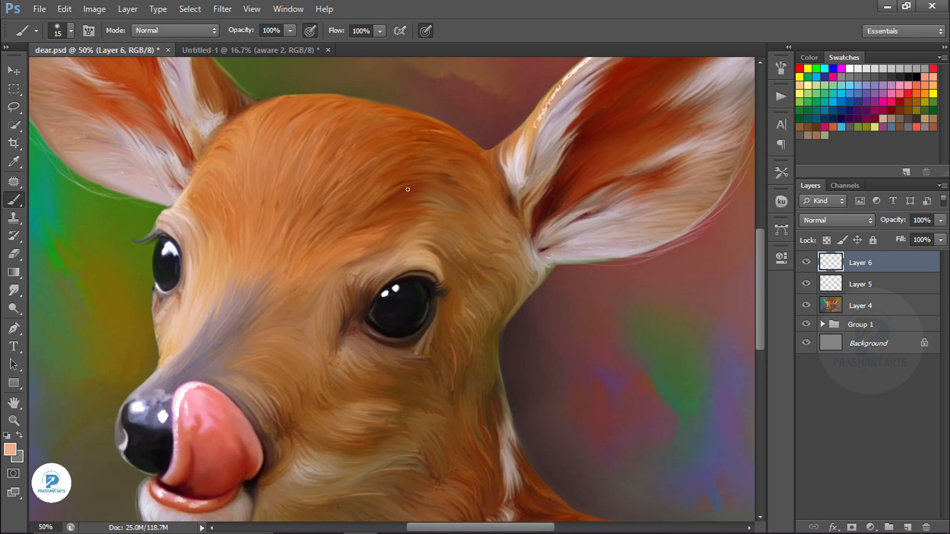
left_click_drag(490, 195, 385, 311)
left_click_drag(370, 362, 698, 371)
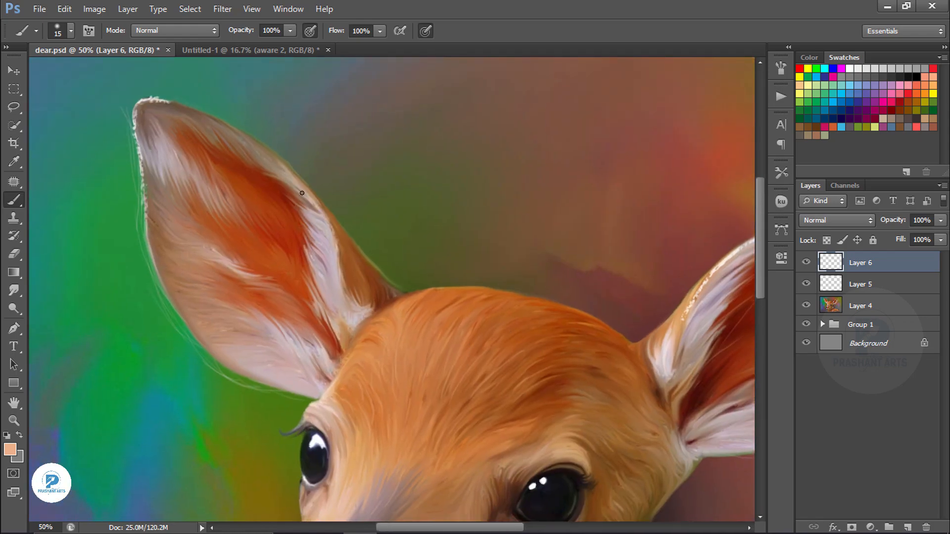
key("ctrl+alt+z")
key("ctrl+minus")
key("ctrl+minus")
key("ctrl+minus")
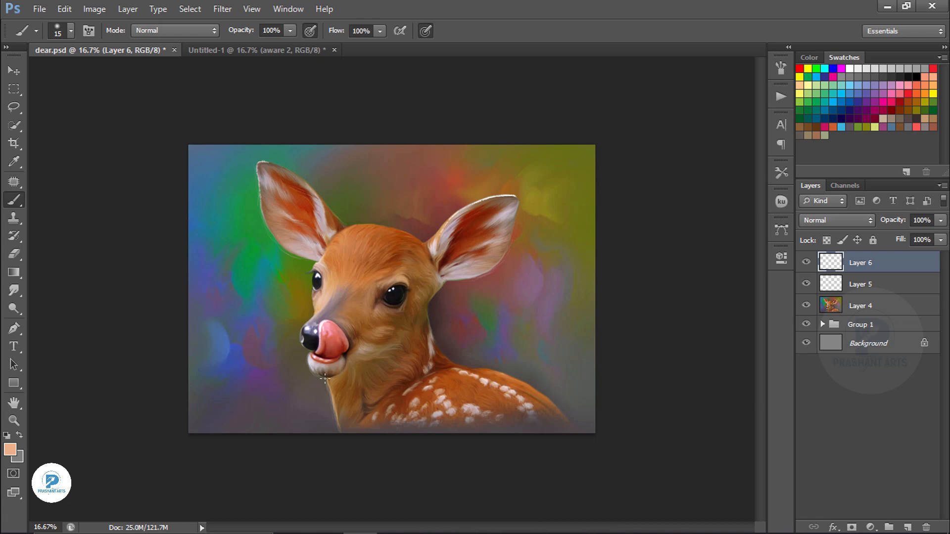
Set the Smudge tool to the soft round 70 px tip at 80% strength and select Layer 4 for the fawn's back
left_click(71, 30)
left_click(198, 277)
left_click(14, 291)
left_click(71, 31)
left_click(119, 182)
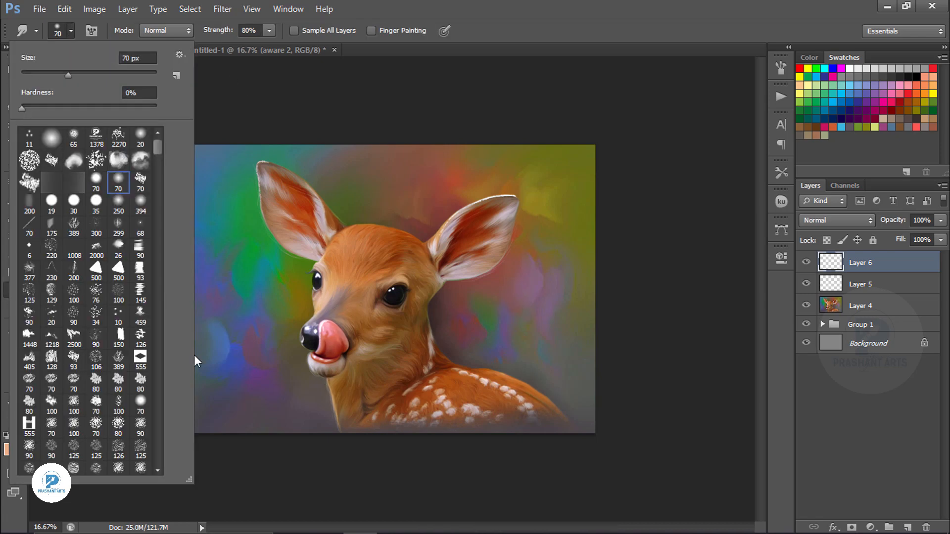
left_click(196, 362)
key("ctrl+equal")
key("ctrl+equal")
key("ctrl+equal")
left_click_drag(653, 458, 413, 158)
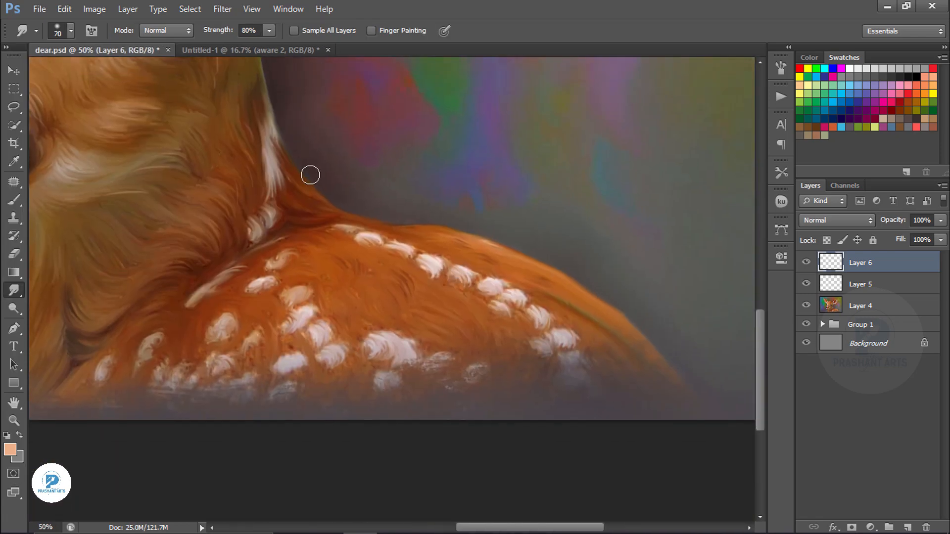
left_click(843, 305)
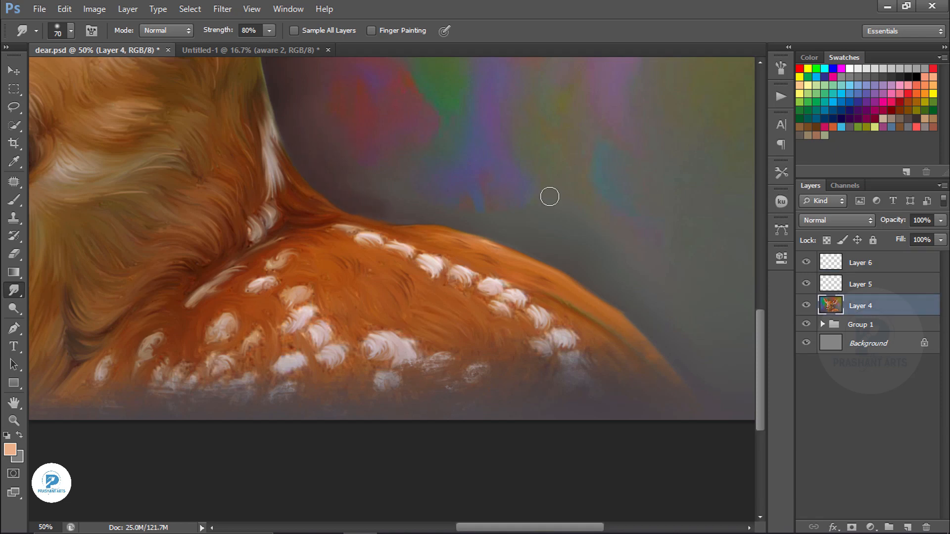
Undo the last smudge, reduce the tip to 60 px, and smudge the fading white spots along the bottom of the back
key("ctrl+alt+z")
key("bracketleft")
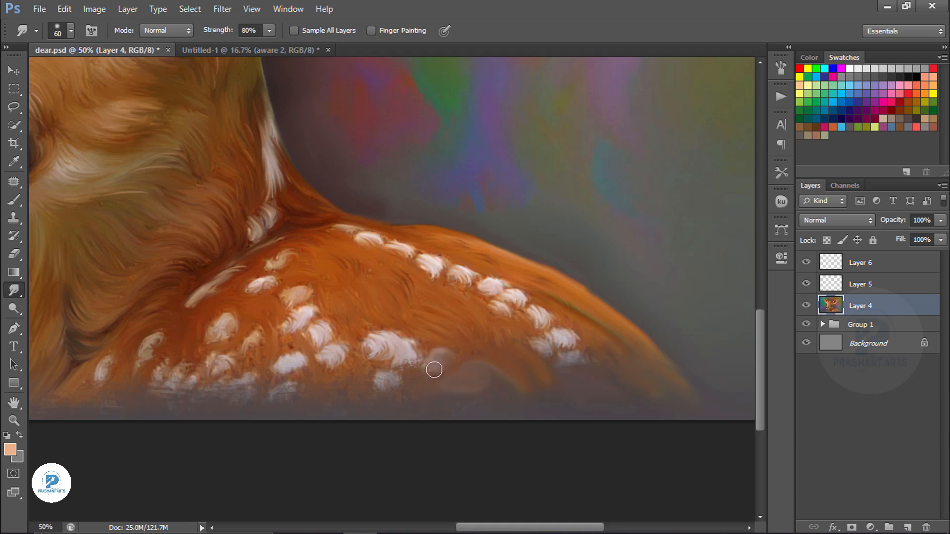
mouse_move(434, 370)
left_mouse_down()
mouse_move(371, 408)
mouse_move(358, 397)
left_mouse_up()
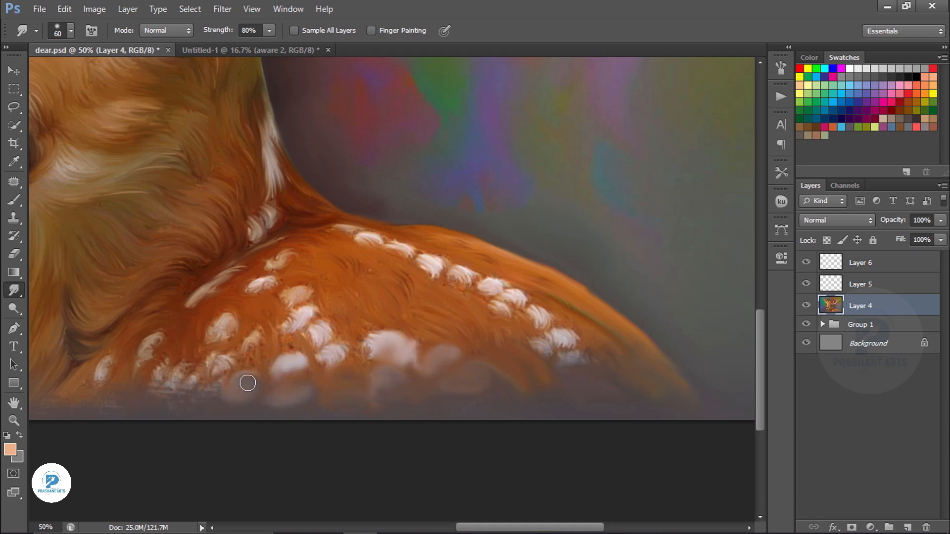
left_click_drag(247, 383, 232, 322)
mouse_move(139, 365)
left_mouse_down()
mouse_move(158, 410)
mouse_move(168, 364)
left_mouse_up()
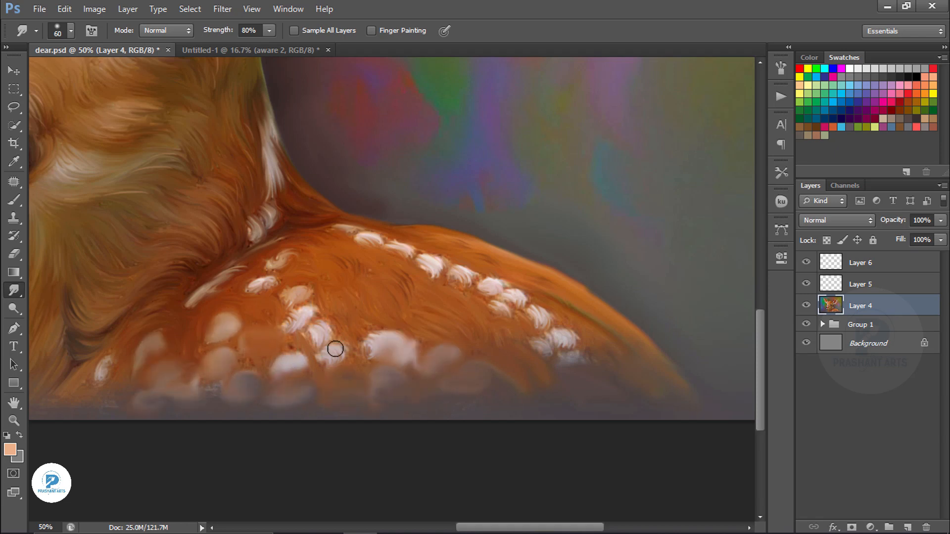
Smudge the remaining spots near the chest, mid-back and rear, and soften the back's faded lower edge
left_click_drag(102, 366, 127, 411)
left_click_drag(557, 344, 618, 367)
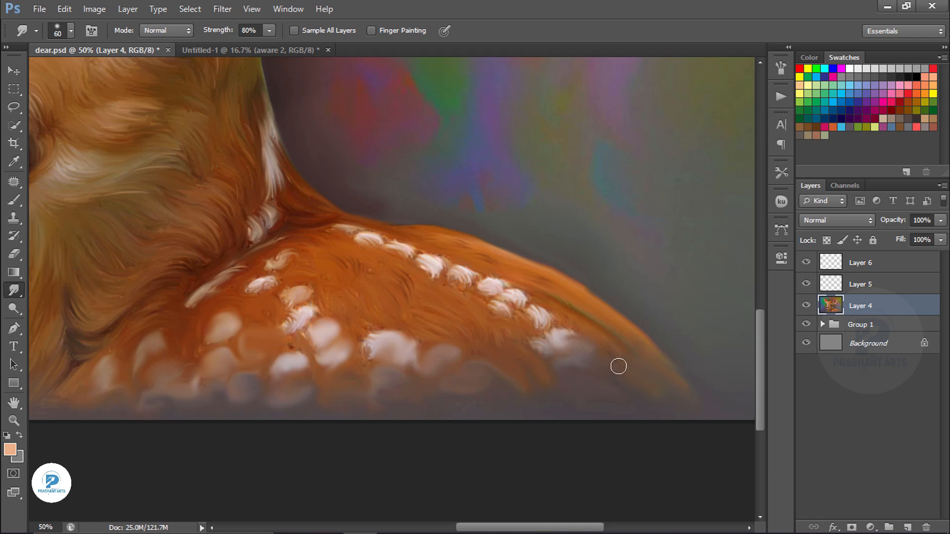
left_click_drag(302, 318, 288, 347)
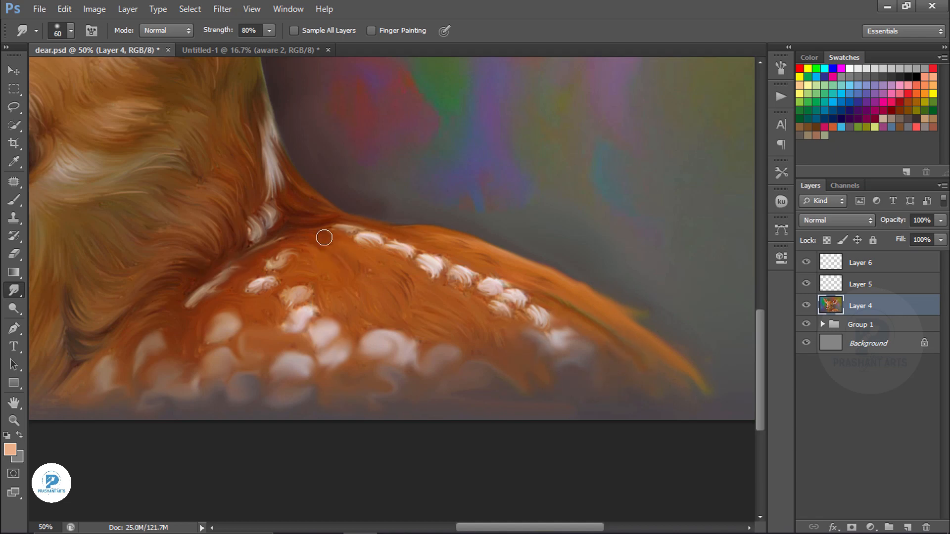
Create an empty layer directly above Layer 4
key("ctrl+minus")
key("ctrl+minus")
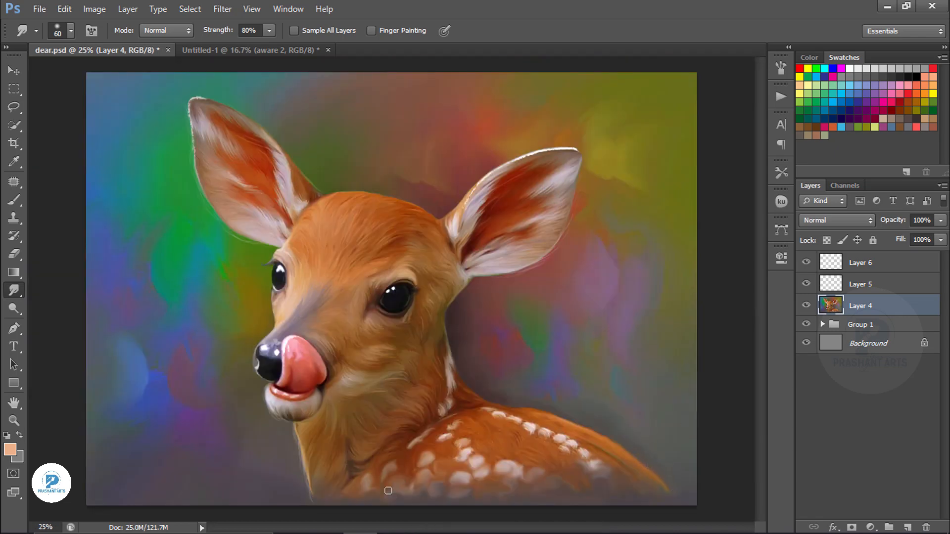
key("ctrl+minus")
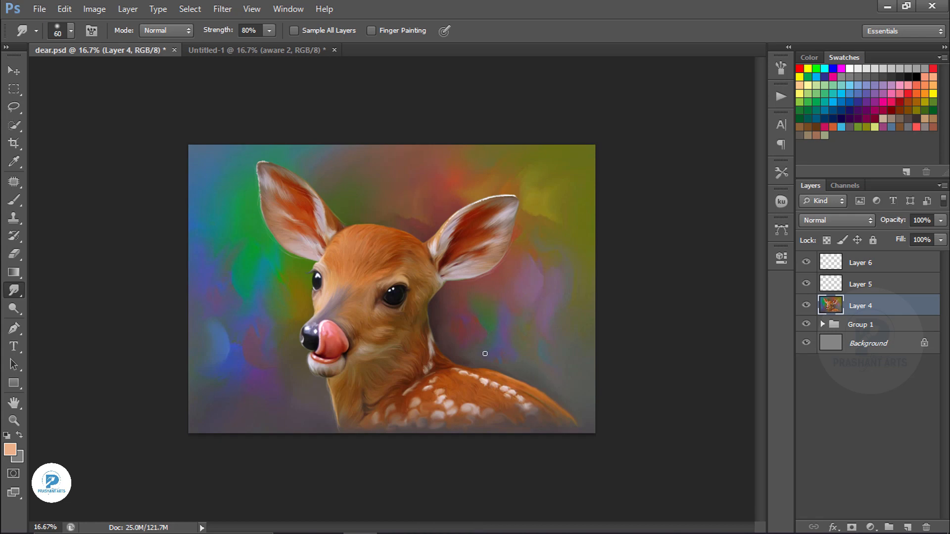
key("v")
left_click(907, 527)
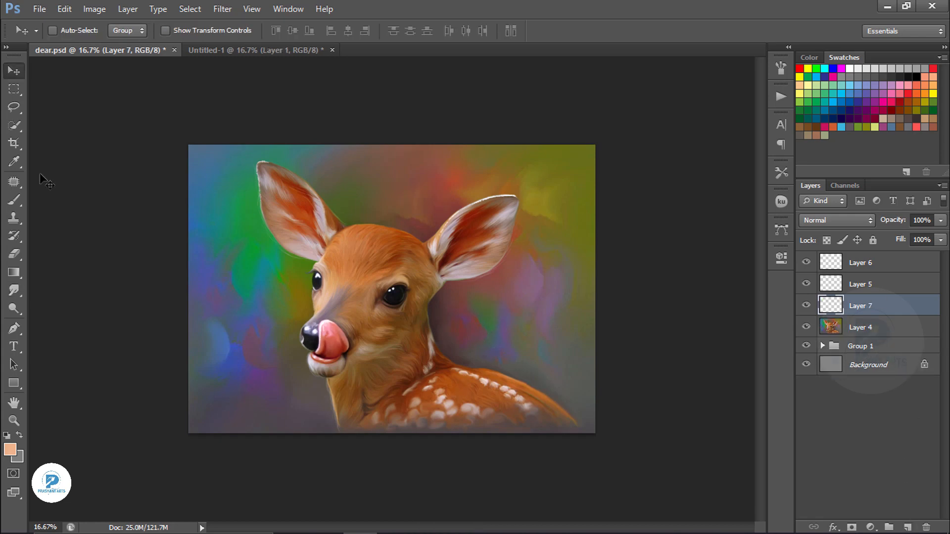
Paint light peach speckles over the fawn's face, chest and neck with the 125 px dotted brush, undoing unwanted dabs
key("b")
key("ctrl+equal")
key("ctrl+equal")
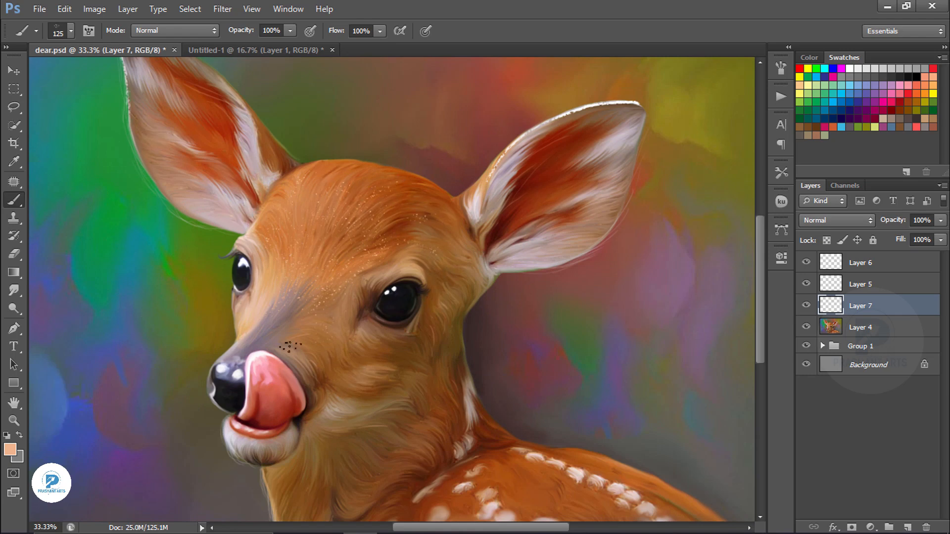
scroll(396, 223, "down", 5)
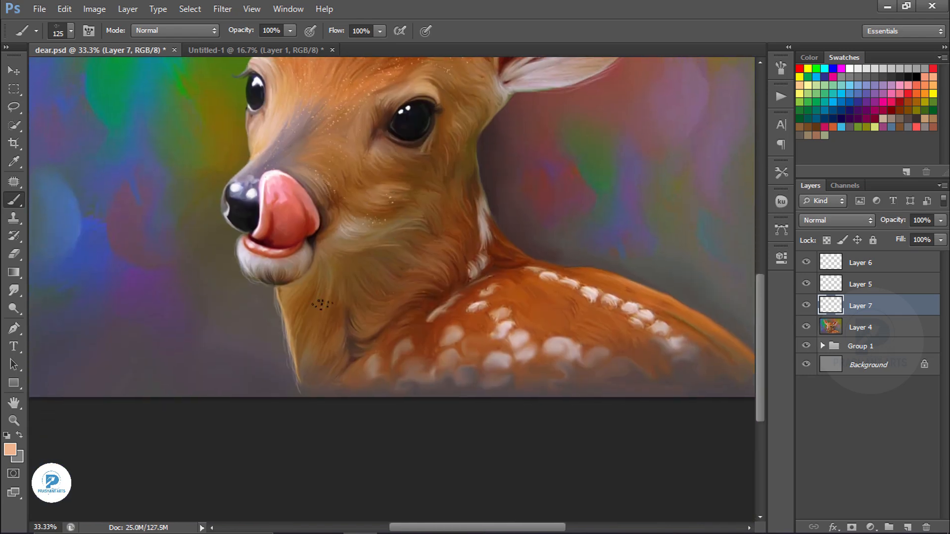
key("ctrl+alt+z")
left_click(311, 31)
key("ctrl+alt+z")
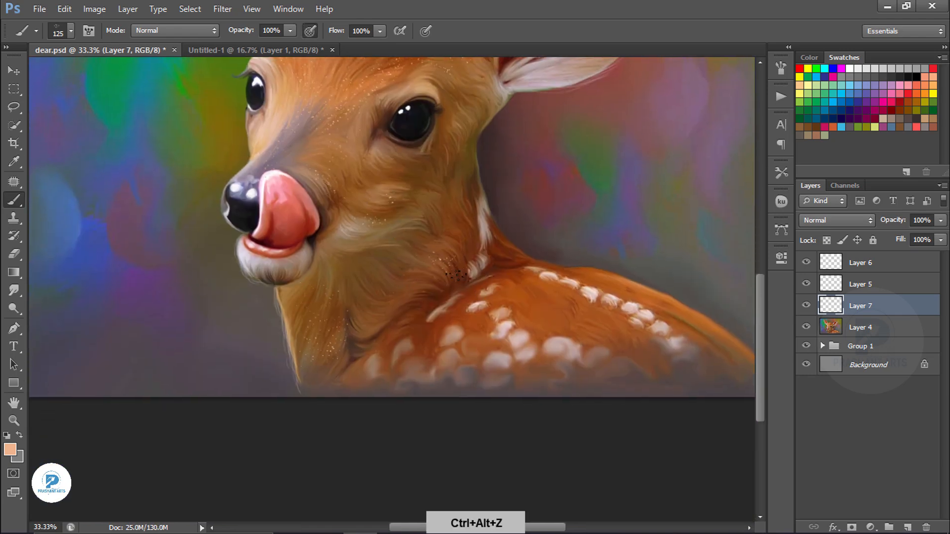
left_click_drag(438, 254, 442, 283)
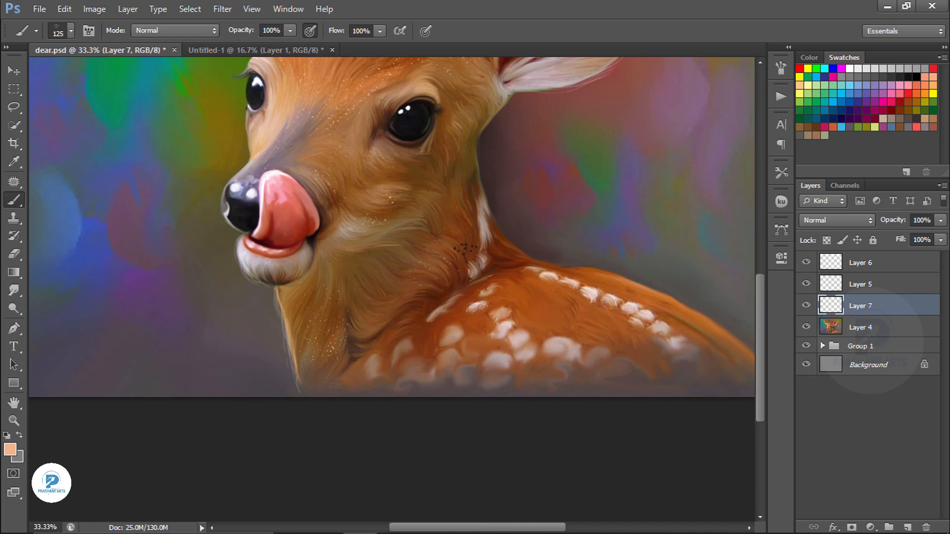
Speckle the fawn's back with the enlarged dotted brush and scatter orange specks over the fading rear edge
key("bracketright")
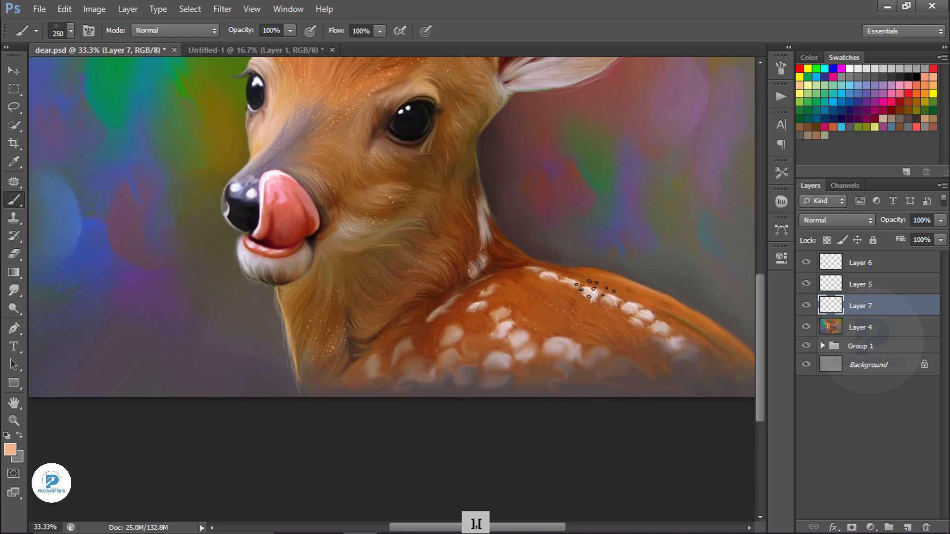
mouse_move(696, 314)
left_mouse_down()
mouse_move(568, 309)
mouse_move(565, 288)
left_mouse_up()
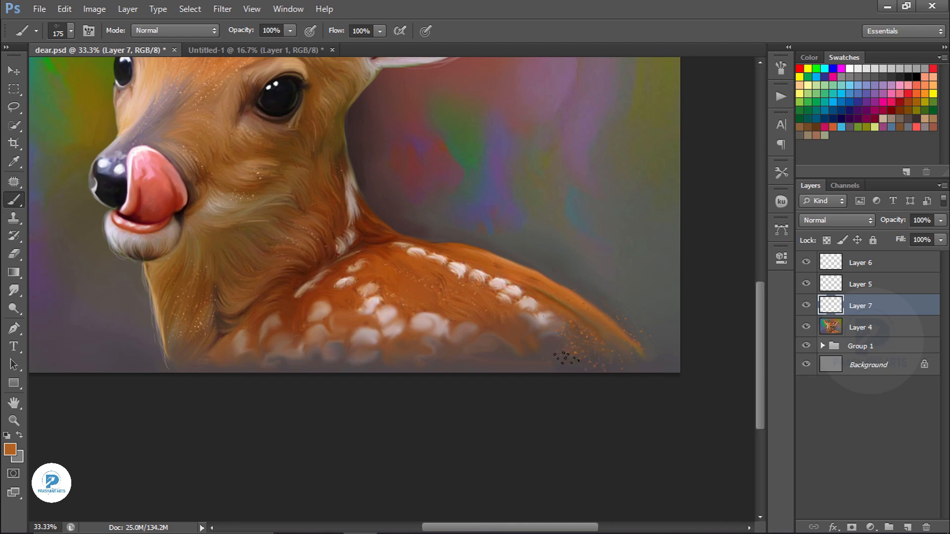
left_click_drag(171, 224, 320, 446)
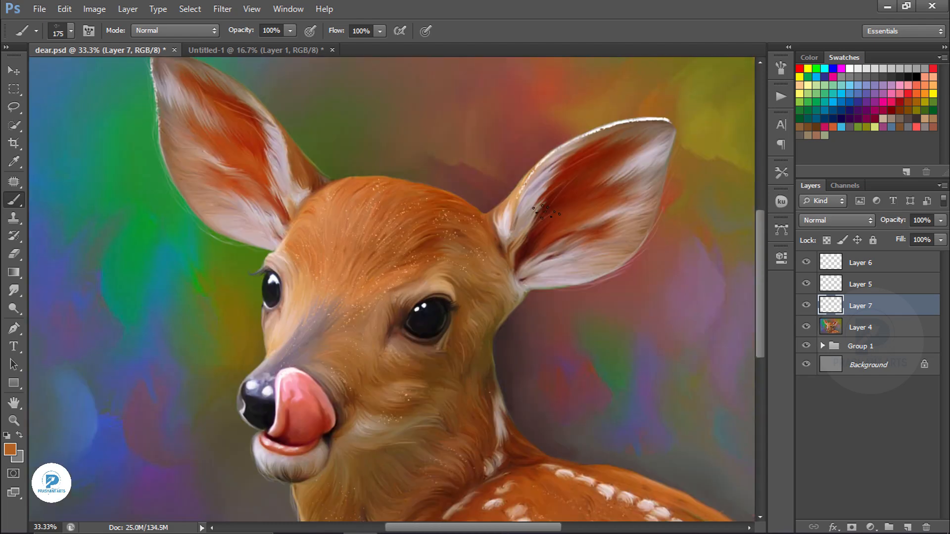
Scatter fur-coloured orange speckles inside both ears with the 175 px dotted brush, undoing the misplaced dabs
key("ctrl+alt+z")
left_click_drag(237, 142, 350, 226)
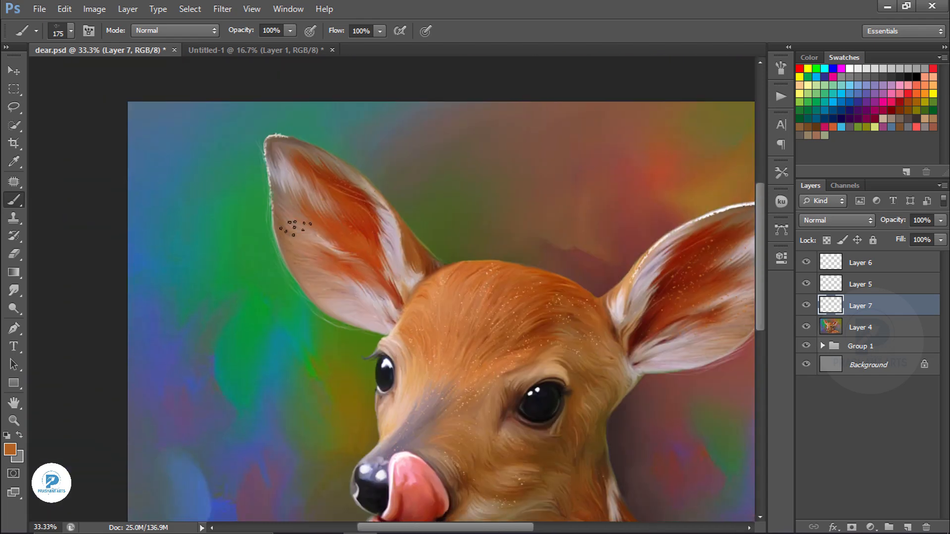
left_click(415, 388, "alt")
left_click_drag(296, 210, 365, 267)
key("ctrl+alt+z")
key("ctrl+alt+z")
left_click_drag(553, 316, 542, 181)
Dot fine white speckles over the nose, tongue and chest with the dotted brush reduced to 70 px
left_click(850, 68)
key("ctrl+plus")
key("bracketright")
key("bracketleft")
key("bracketleft")
key("bracketleft")
key("bracketleft")
key("bracketleft")
key("bracketleft")
key("bracketleft")
key("bracketleft")
key("bracketleft")
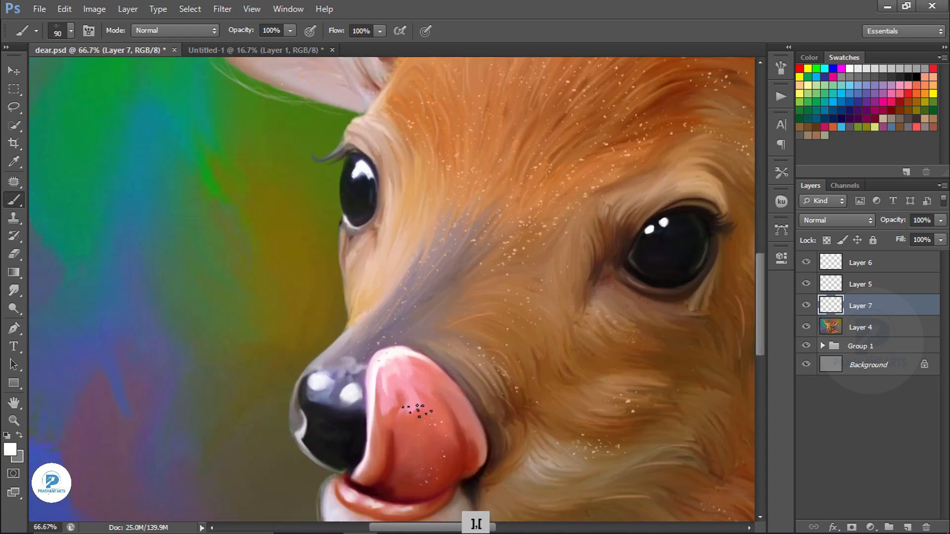
key("ctrl+minus")
key("ctrl+minus")
key("ctrl+minus")
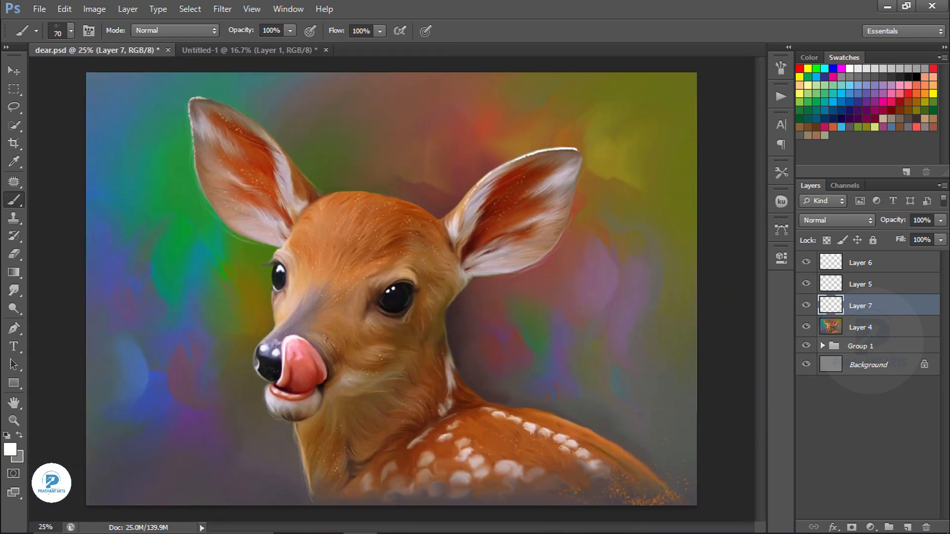
key("ctrl+plus")
left_click_drag(214, 303, 372, 228)
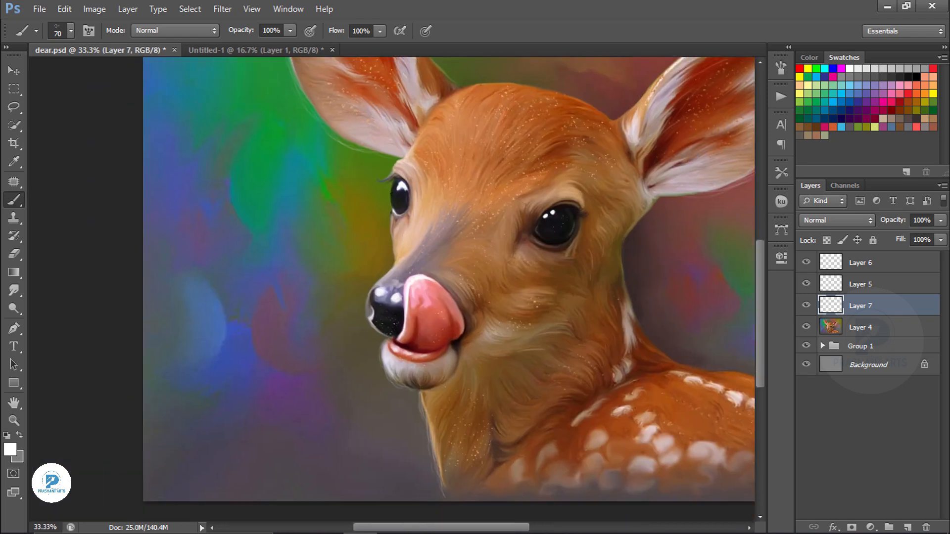
Enlarge the dotted brush to 700 px, set its colour to cyan, and create an empty layer above Layer 7
key("ctrl+minus")
key("bracketright")
key("bracketright")
key("bracketright")
key("bracketright")
key("bracketright")
key("bracketright")
key("bracketright")
key("bracketright")
left_click(825, 69)
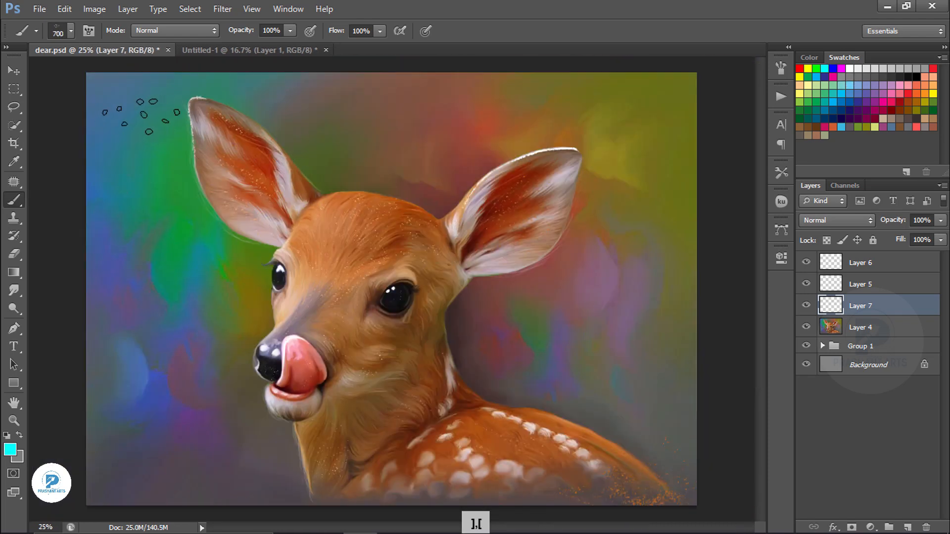
left_click(907, 527)
Spatter cyan specks along the left background with the dotted brush and the 600 px splatter tip, undoing unwanted dabs
key("bracketleft")
left_click_drag(136, 107, 122, 371)
key("ctrl+alt+z")
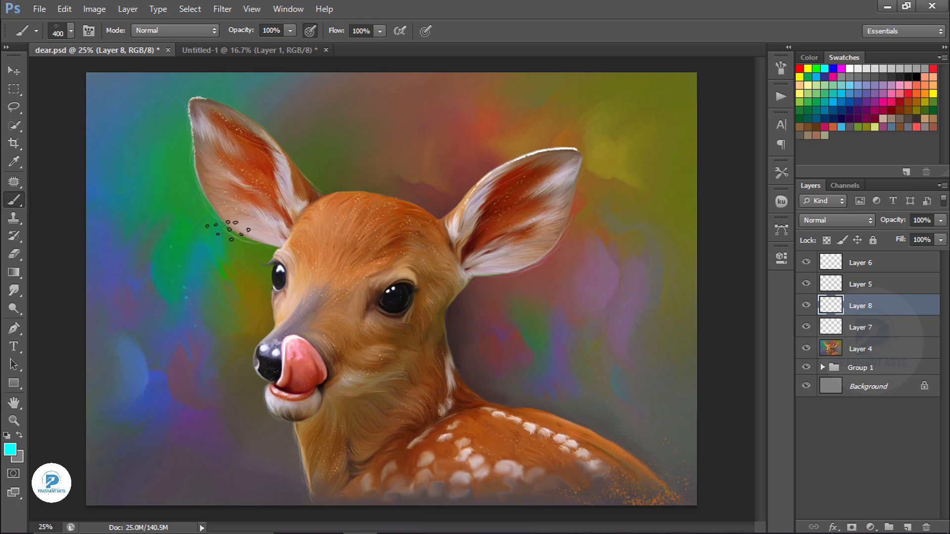
key("ctrl+alt+z")
left_click(71, 31)
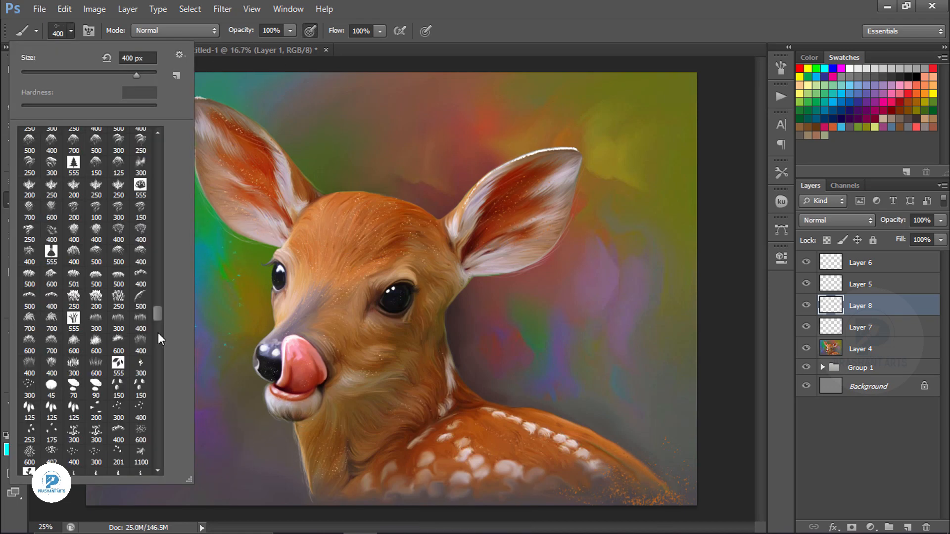
double_click(142, 429)
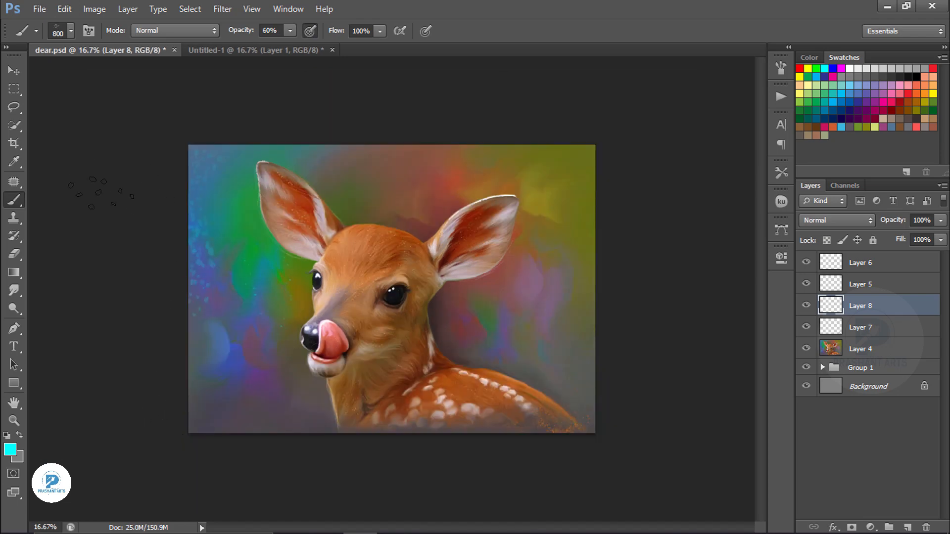
Switch to the 200 px rough textured brush tip and enlarge it to 800 px
left_click(68, 30)
left_click_drag(158, 204, 159, 217)
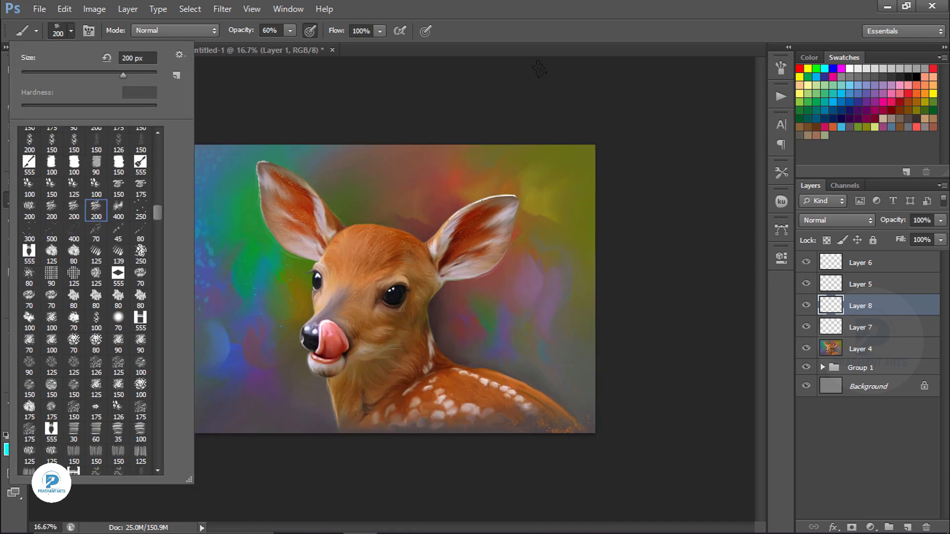
left_click(539, 69)
key("]")
key("]")
key("]")
key("]")
key("]")
key("]")
key("]")
Adjust the sampled background olive and paint texture over the upper-right background, undoing the excess dabs beside the fawn
left_click(572, 171, "alt")
left_click(10, 449)
left_click(660, 224)
left_click(846, 149)
left_click_drag(567, 242, 544, 302)
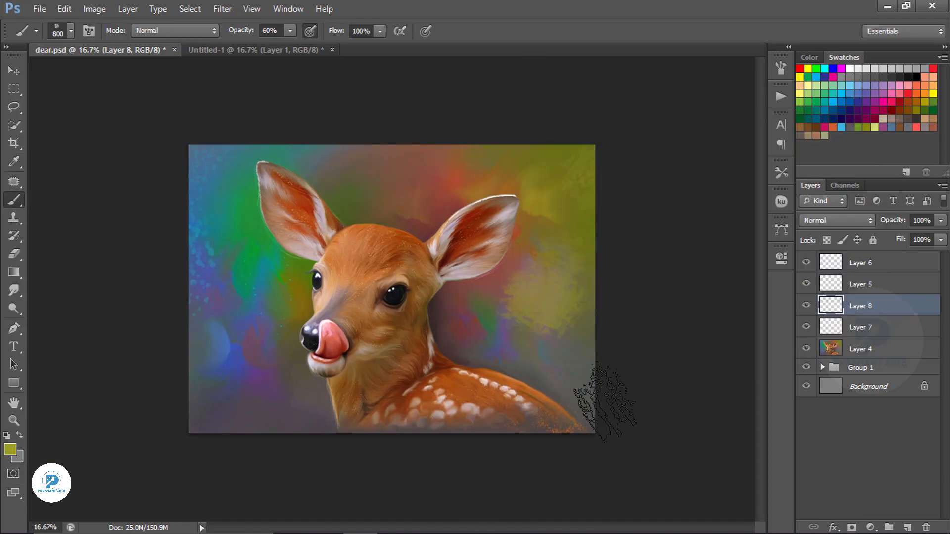
key("ctrl+alt+z")
key("ctrl+alt+z")
key("ctrl+alt+z")
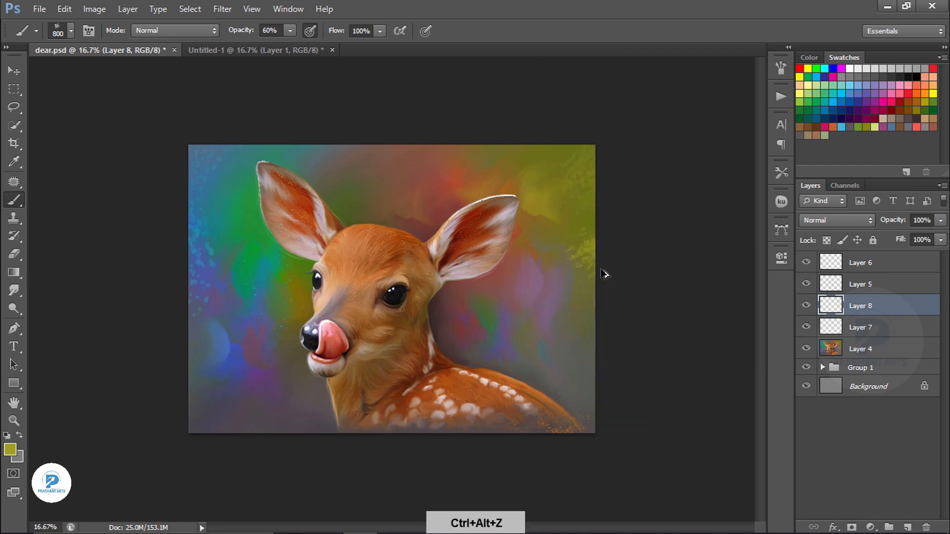
Try dabbing texture with the tip reduced to 175 px and an orange sampled from the fawn's back
key("bracketleft")
key("bracketleft")
key("bracketleft")
key("bracketleft")
key("bracketleft")
key("bracketleft")
key("bracketleft")
key("bracketleft")
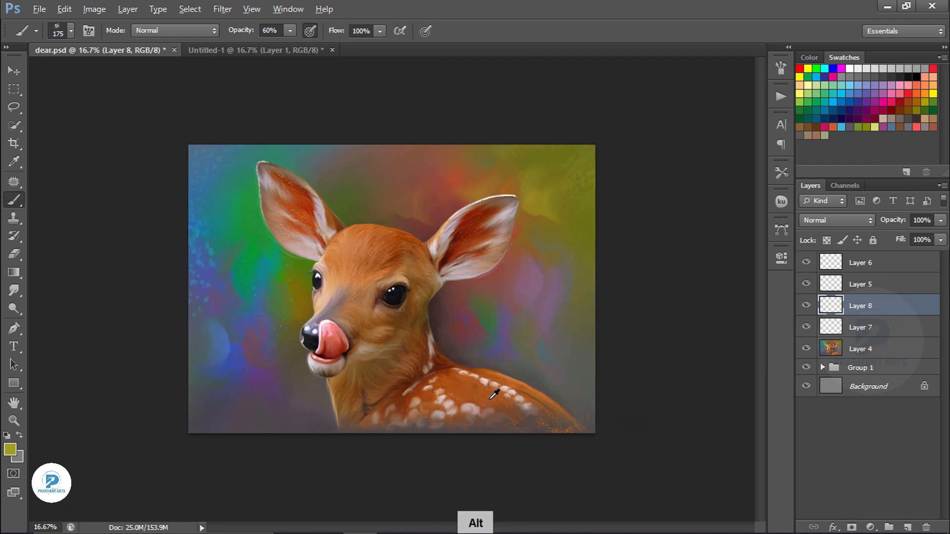
left_click(494, 394, "alt")
key("ctrl+alt+z")
Switch to the solid rounded brush tip and enlarge it to 600 px
left_click(71, 31)
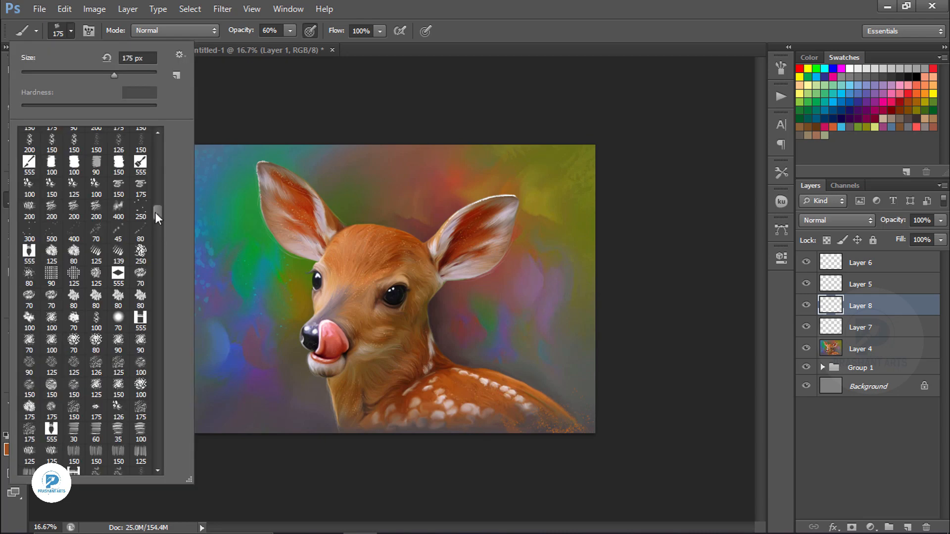
left_click_drag(155, 213, 156, 203)
double_click(119, 169)
key("bracketright")
key("bracketright")
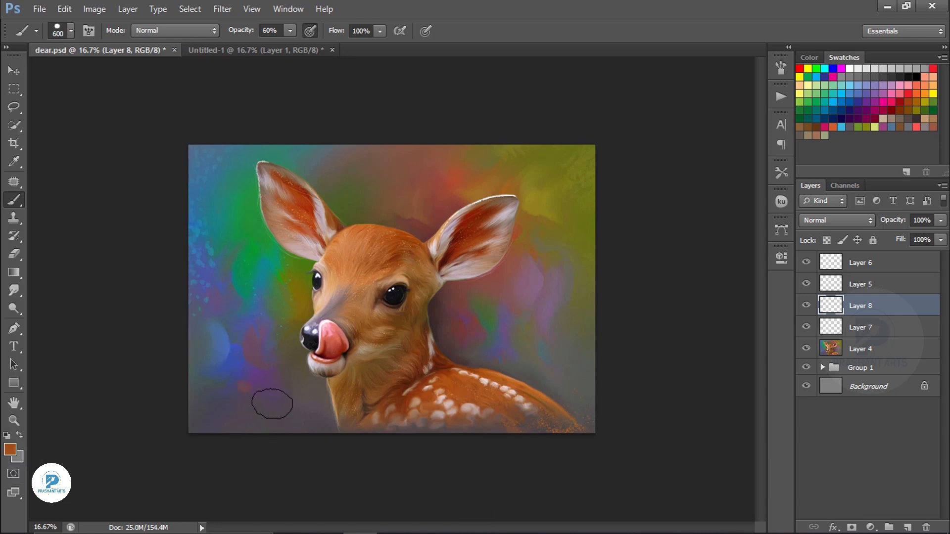
Undo the orange trial dabs and paint purple blotches across the lower-left background
key("ctrl+alt+z")
left_click(265, 382, "alt")
left_click_drag(266, 386, 264, 410)
key("ctrl+alt+z")
left_click(876, 102)
key("ctrl+alt+z")
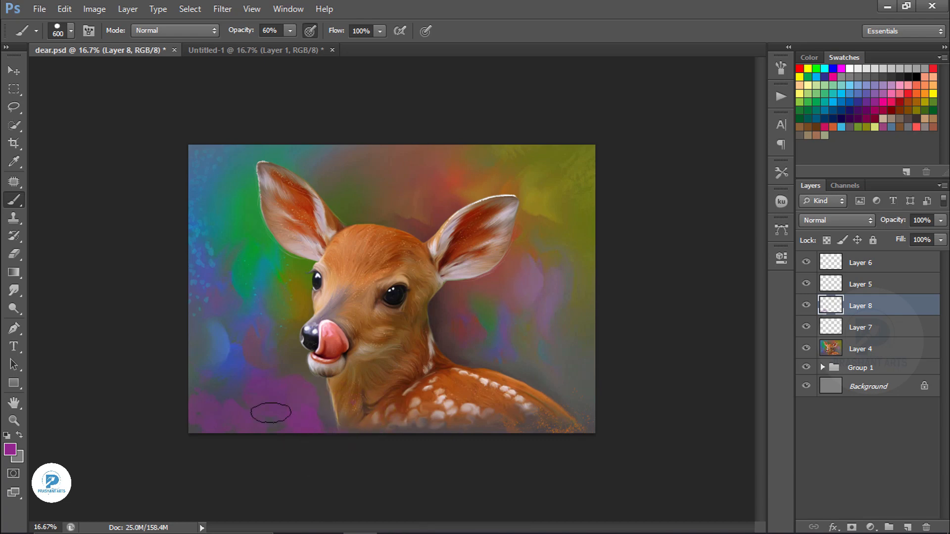
Try spattering the background with a speckle tip enlarged to 800 px, using a custom colour and a sampled olive
double_click(142, 301)
key("ctrl+alt+z")
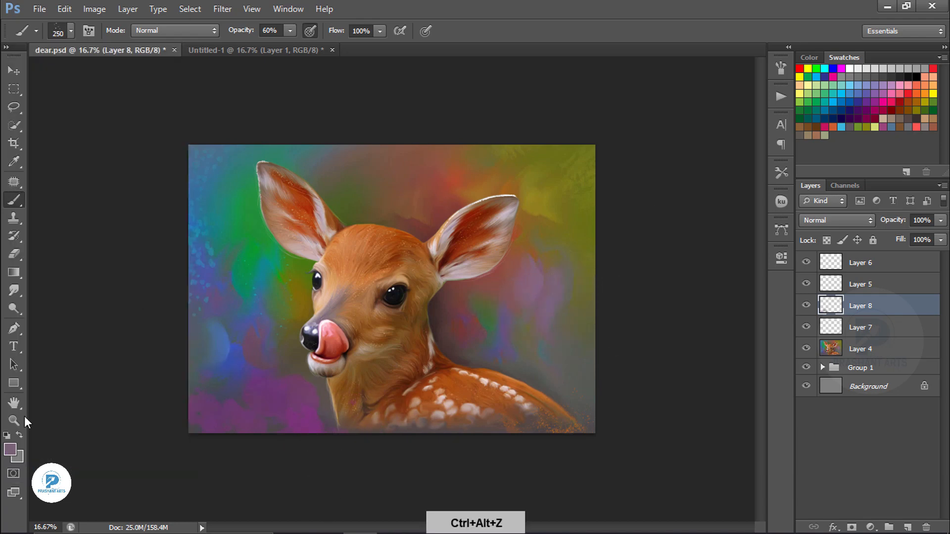
left_click(10, 449)
left_click(577, 204)
left_click(819, 148)
key("bracketright")
key("bracketright")
key("bracketright")
key("bracketright")
key("bracketright")
key("bracketright")
left_click(585, 290, "alt")
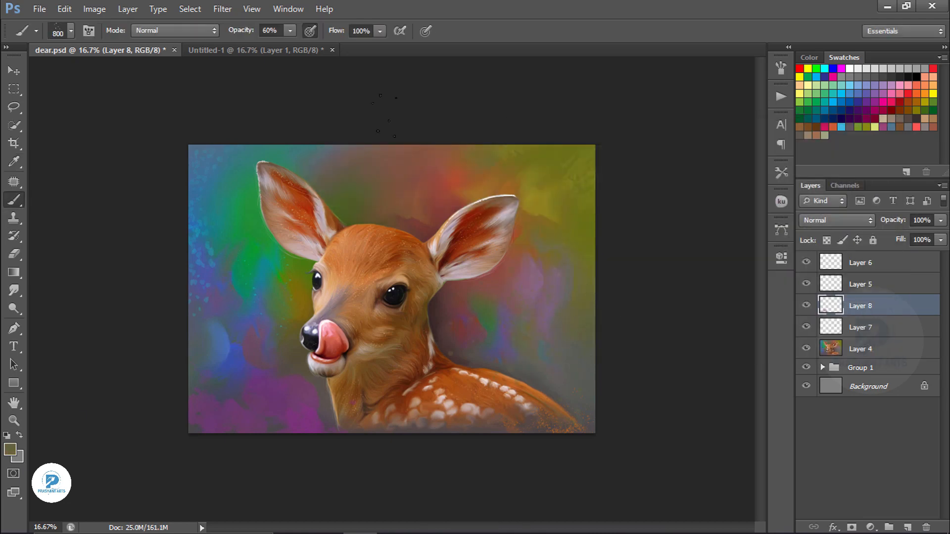
Turn off pressure-controlled opacity and undo the last trial splatters
left_click(310, 31)
key("ctrl+alt+z")
key("ctrl+alt+z")
Spatter yellow dots over the right background with a scattered round-dot tip enlarged to 900 px, undoing the unwanted dab
left_click(933, 93)
left_click(71, 30)
left_click(119, 421)
left_click(643, 292)
key("bracketright")
key("bracketright")
key("bracketright")
key("bracketright")
key("bracketright")
key("bracketright")
key("bracketright")
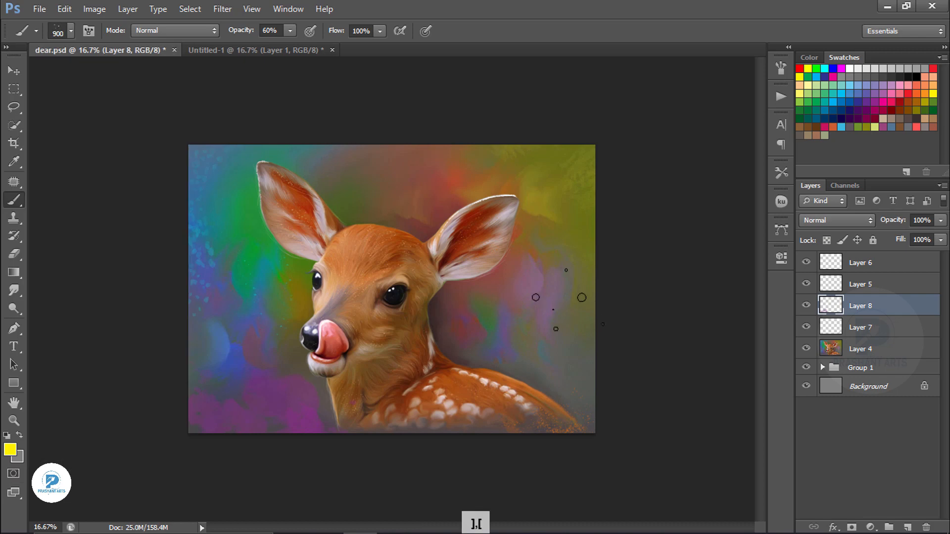
left_click(567, 310)
key("ctrl+alt+z")
Create an empty layer above Layer 8 and scatter cyan and background-sampled dots over the backdrop with a smaller tip
key("bracketleft")
left_click(825, 69)
left_click(908, 527)
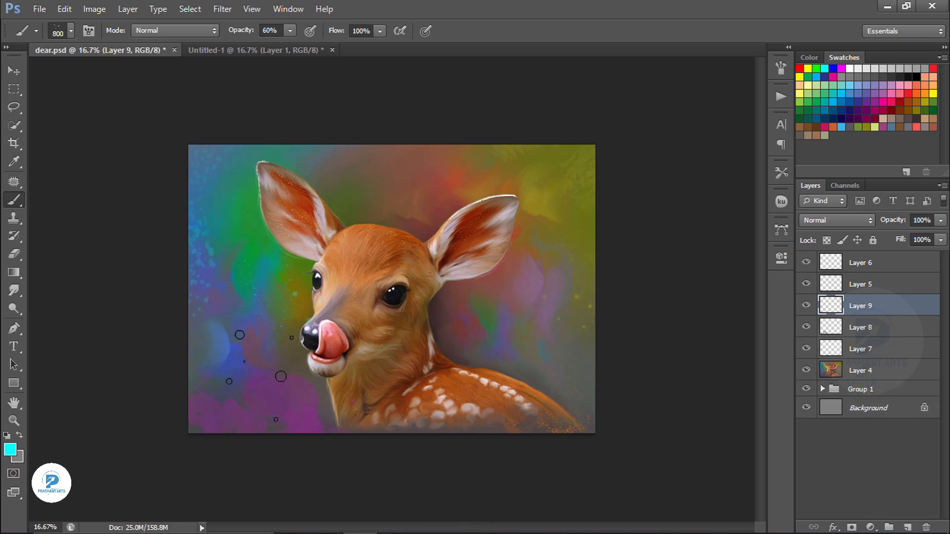
key("bracketleft")
key("bracketleft")
key("bracketleft")
left_click(589, 227, "alt")
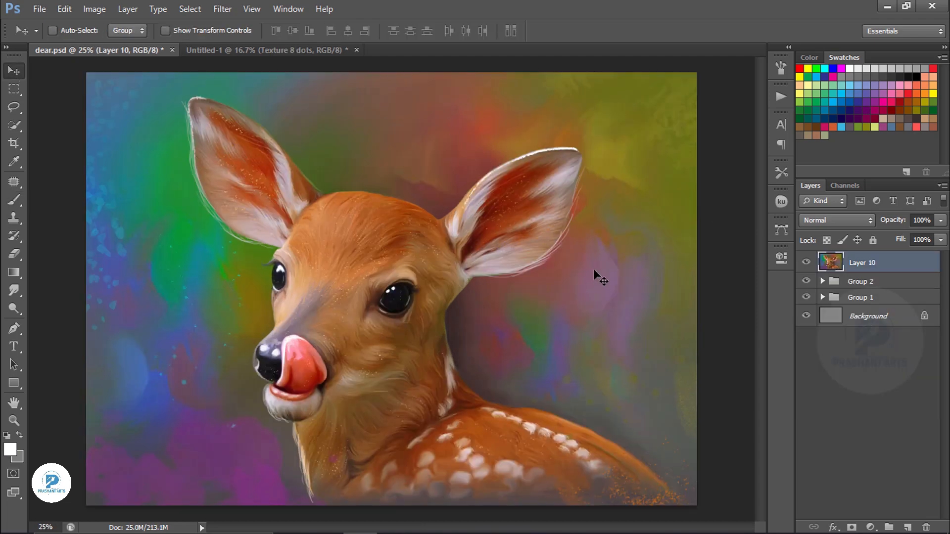
Duplicate Layer 10 and raise the copy's brightness to 26
key("ctrl+j")
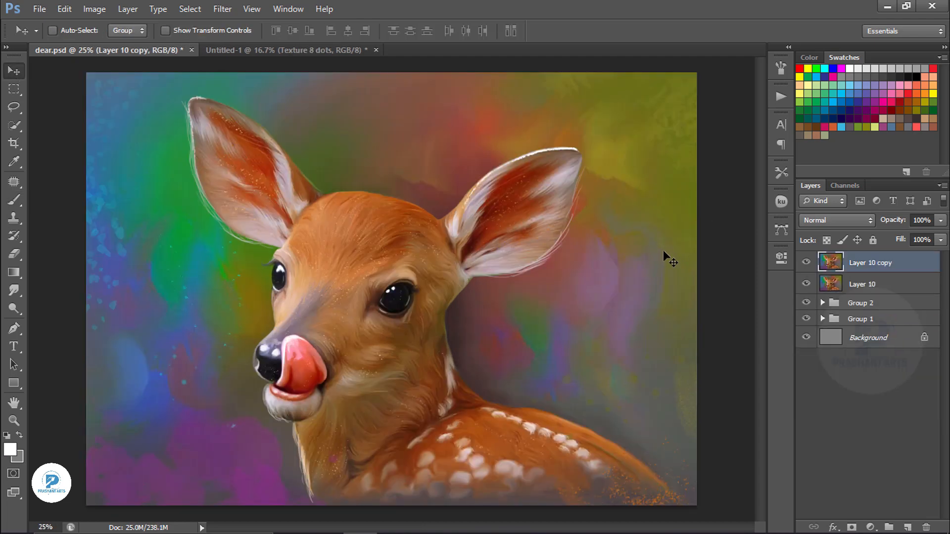
left_click(94, 9)
left_click(317, 39)
left_click_drag(790, 371, 787, 372)
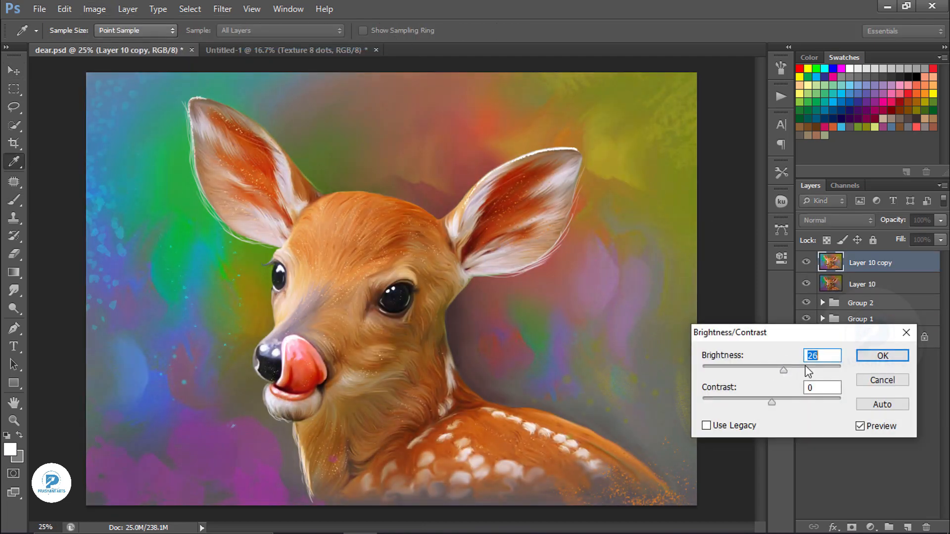
key("Return")
Create an empty layer above the brightened copy and speckle the background between the ears with a custom colour
left_click(907, 528)
key("b")
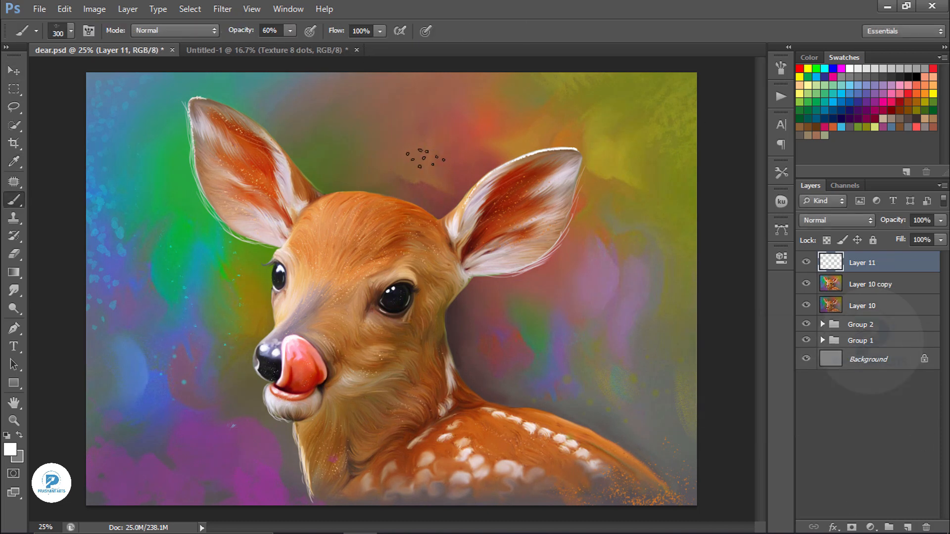
left_click(10, 450)
left_click(603, 168)
key("Return")
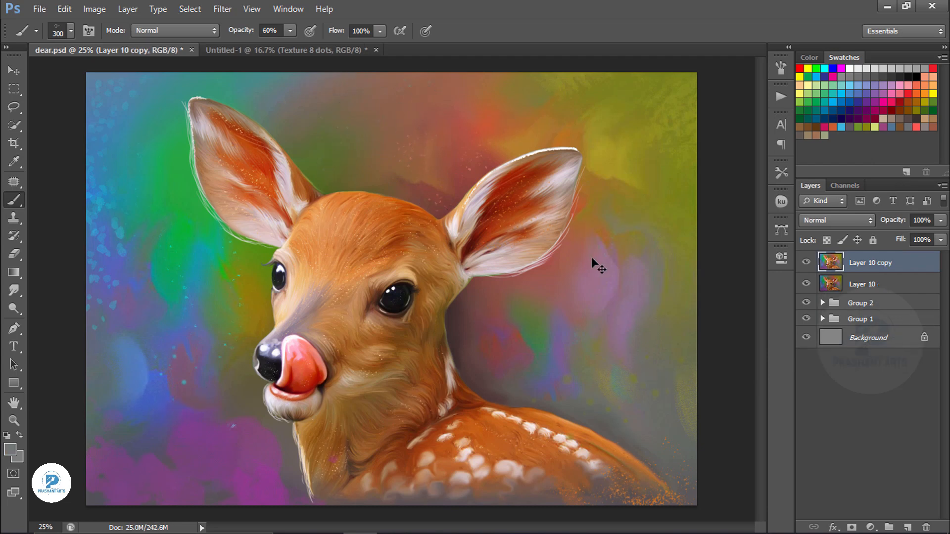
Sharpen the painting with a duplicate of Layer 10 copy in Linear Light mode, High Pass filtered at a 1-pixel radius
left_click(837, 220)
left_click(821, 214)
left_click(223, 9)
mouse_move(232, 255)
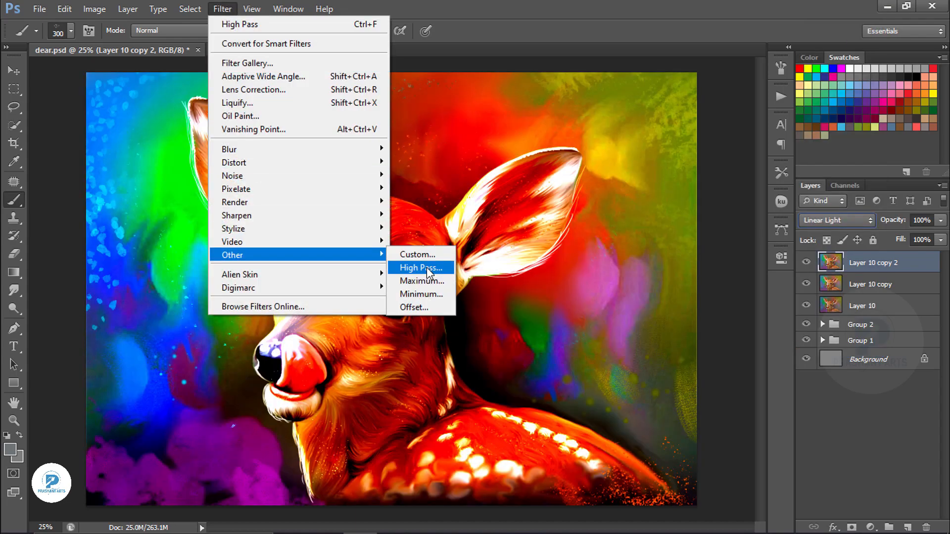
left_click(418, 269)
left_click_drag(569, 369, 550, 370)
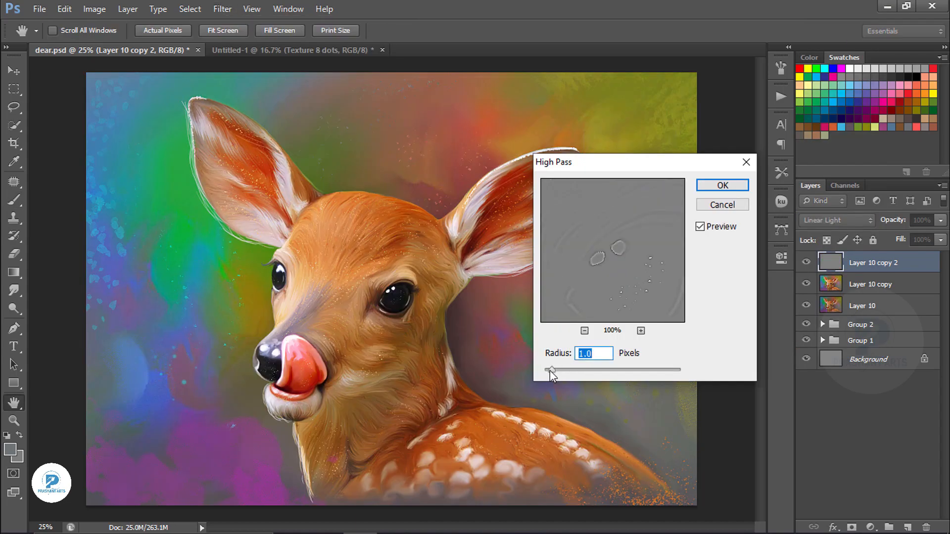
left_click(550, 370)
left_click_drag(611, 353, 555, 376)
type("1")
key("Return")
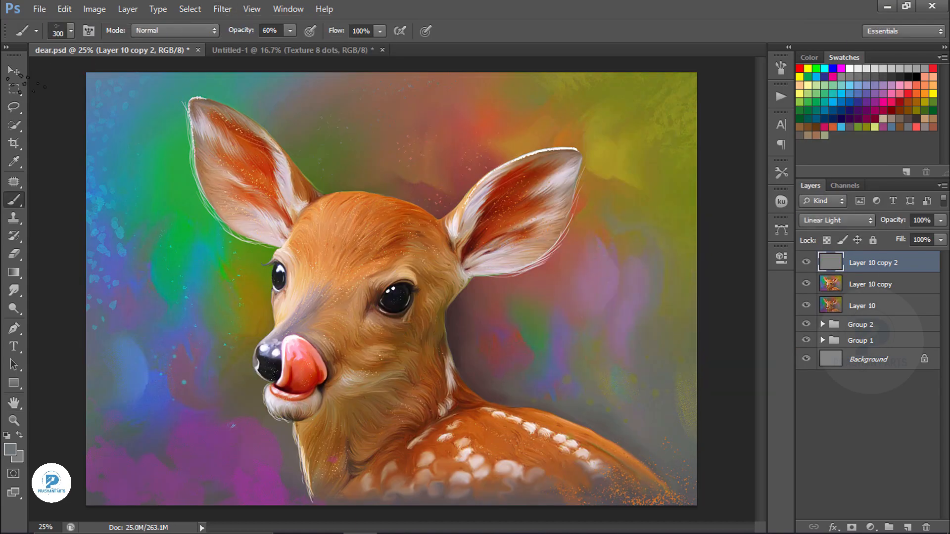